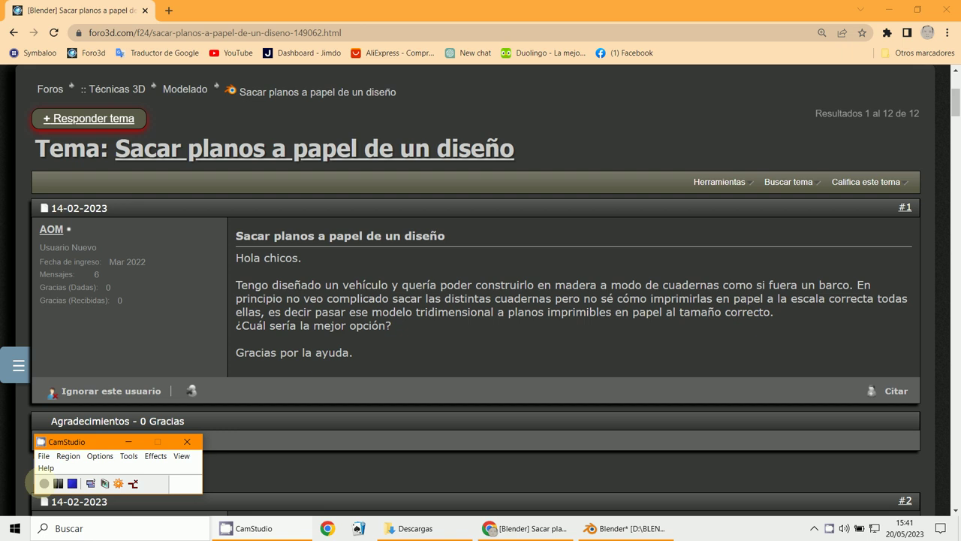
Read the foro3d question about turning a design into paper plans, highlighting part of it.
drag(423, 285, 433, 298)
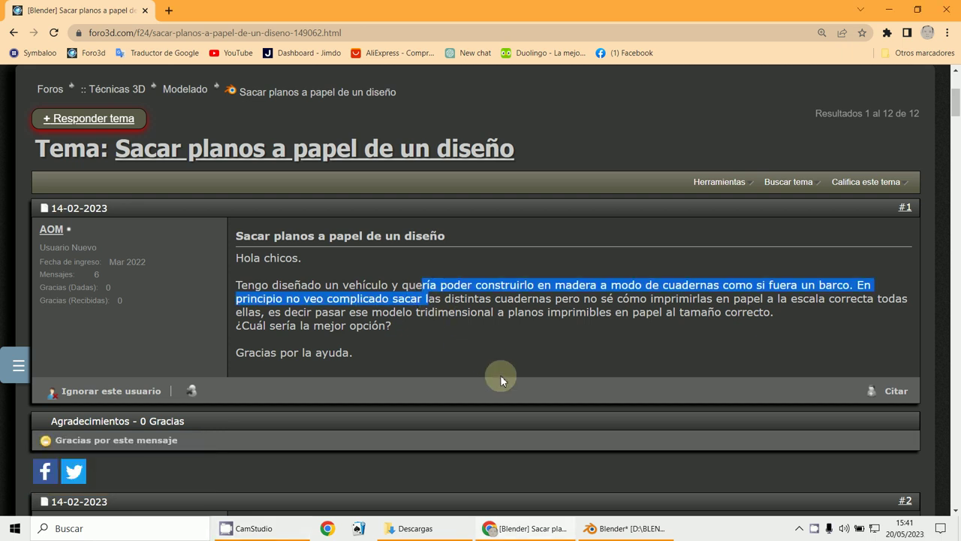
scroll(502, 381, down, 3)
scroll(505, 389, down, 3)
scroll(505, 389, up, 4)
scroll(505, 389, up, 2)
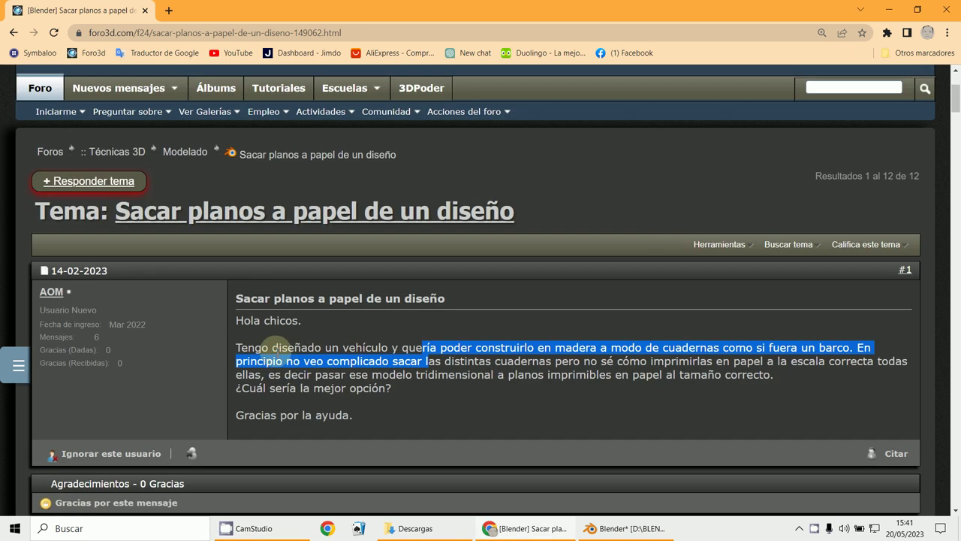
scroll(510, 380, down, 2)
click(540, 278)
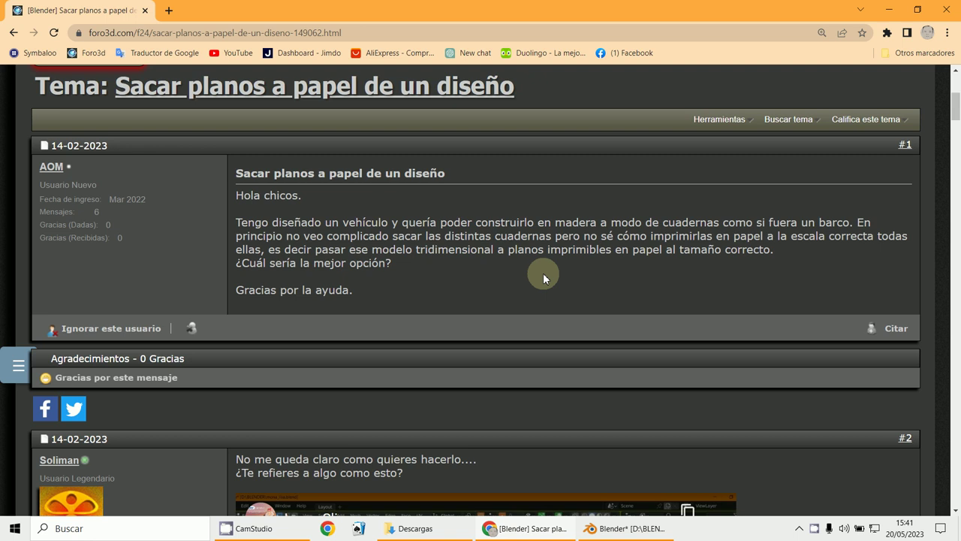
Scroll through the rest of the thread, then switch to the piezas.blend scene in Blender.
scroll(467, 270, up, 1)
scroll(467, 275, down, 3)
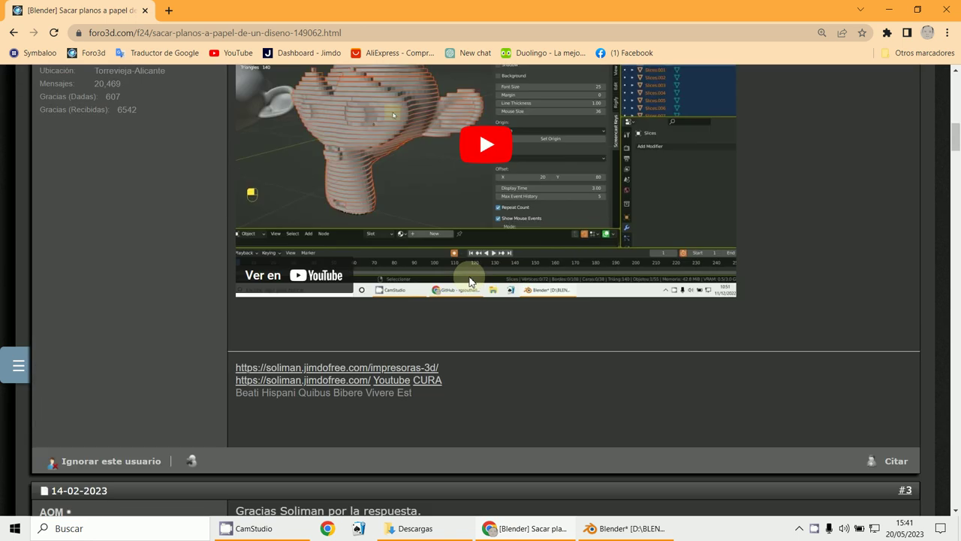
scroll(469, 275, up, 2)
scroll(468, 276, up, 1)
scroll(469, 278, up, 2)
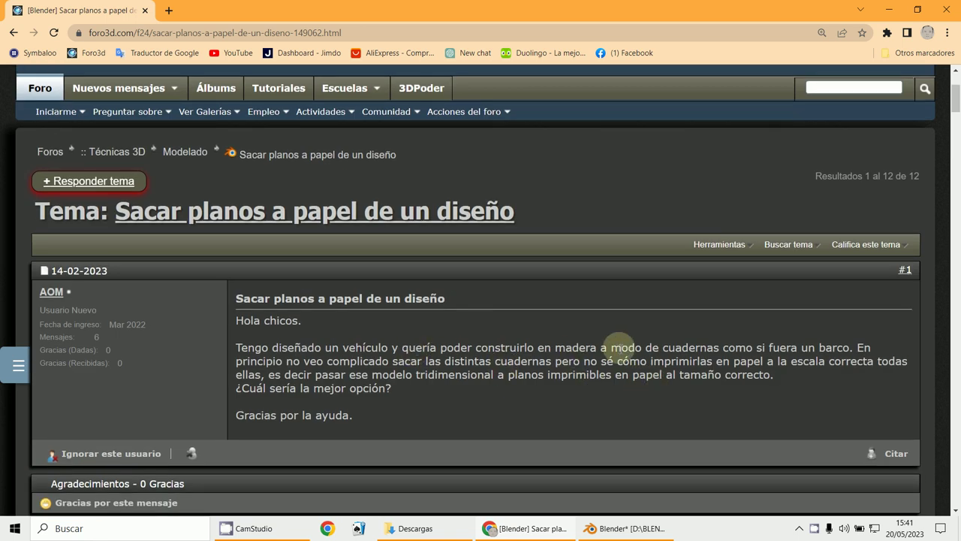
scroll(482, 371, down, 3)
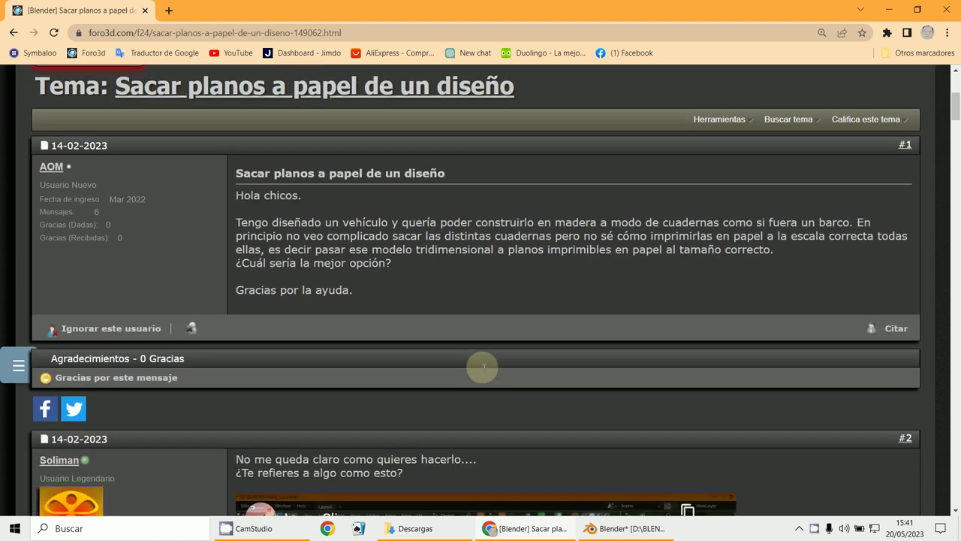
scroll(482, 368, up, 1)
scroll(482, 370, up, 2)
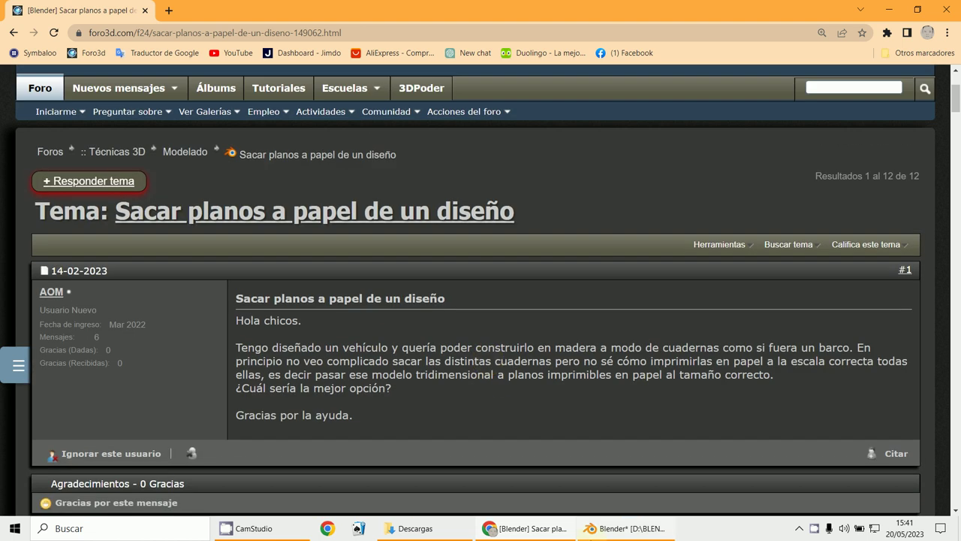
click(613, 535)
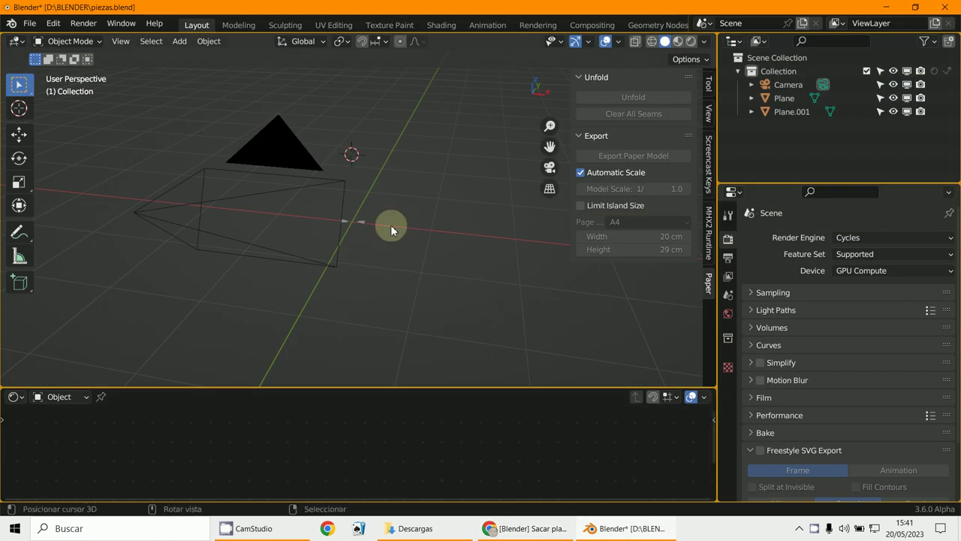
Add a 200 cm mesh plane, Plane.002, and orbit and zoom around it.
click(172, 40)
mouse_move(200, 57)
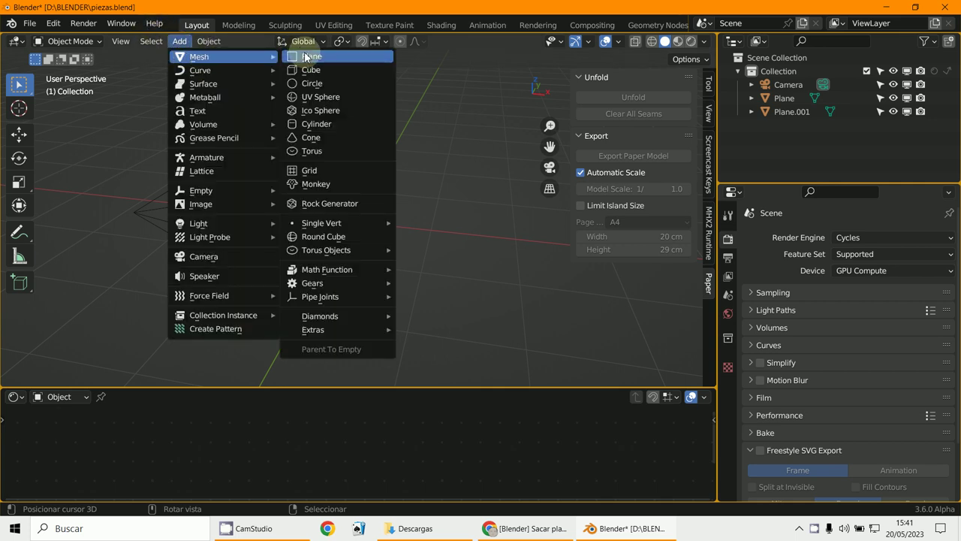
click(305, 57)
scroll(371, 194, up, 4)
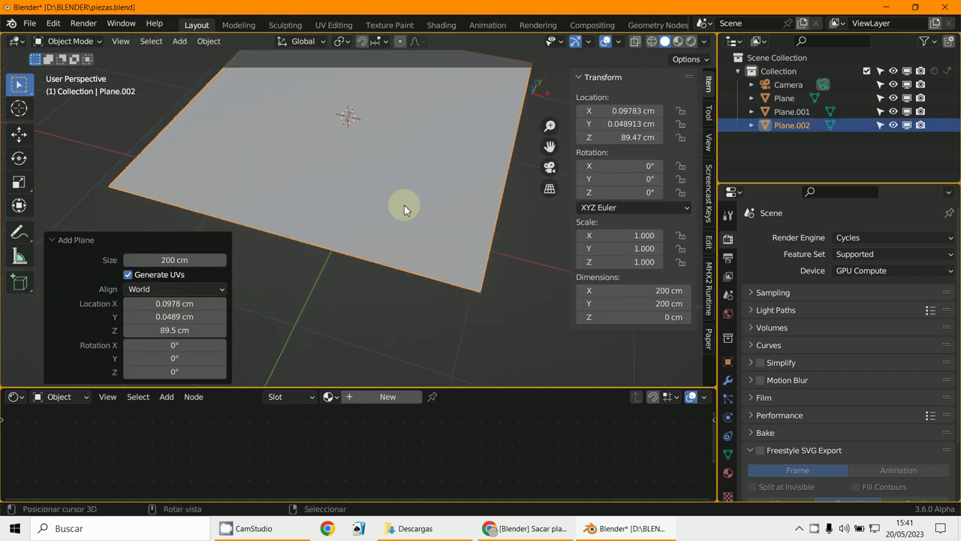
scroll(404, 205, down, 4)
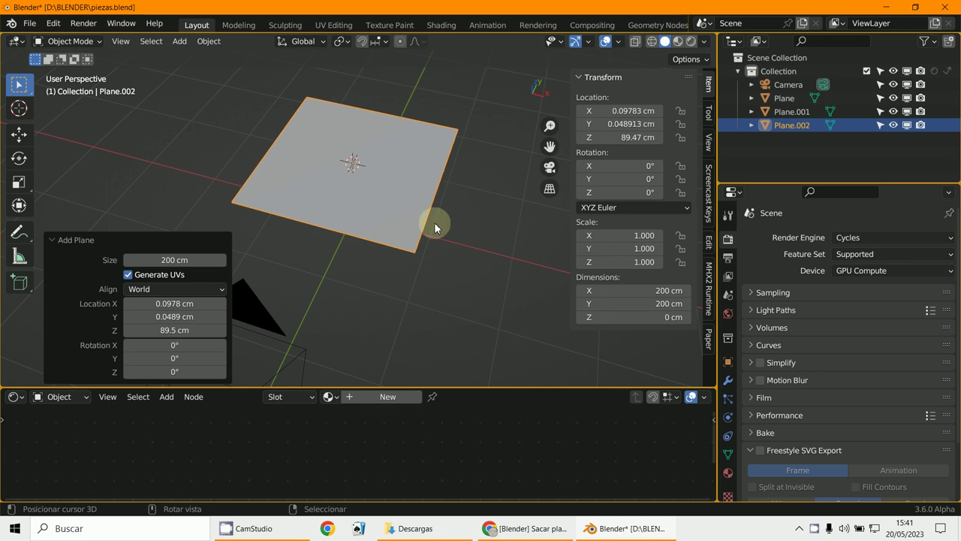
middle_drag(434, 222, 458, 229)
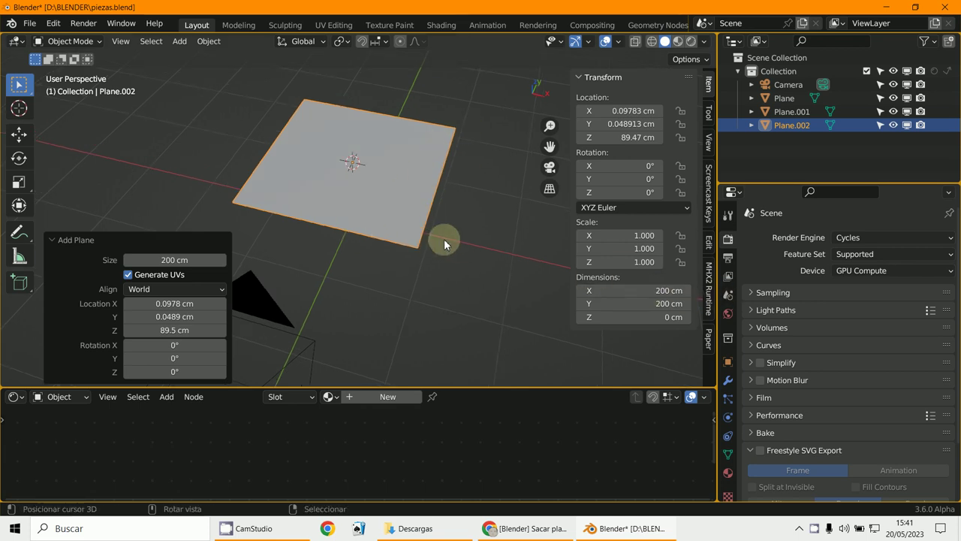
middle_drag(430, 199, 448, 196)
scroll(444, 196, up, 3)
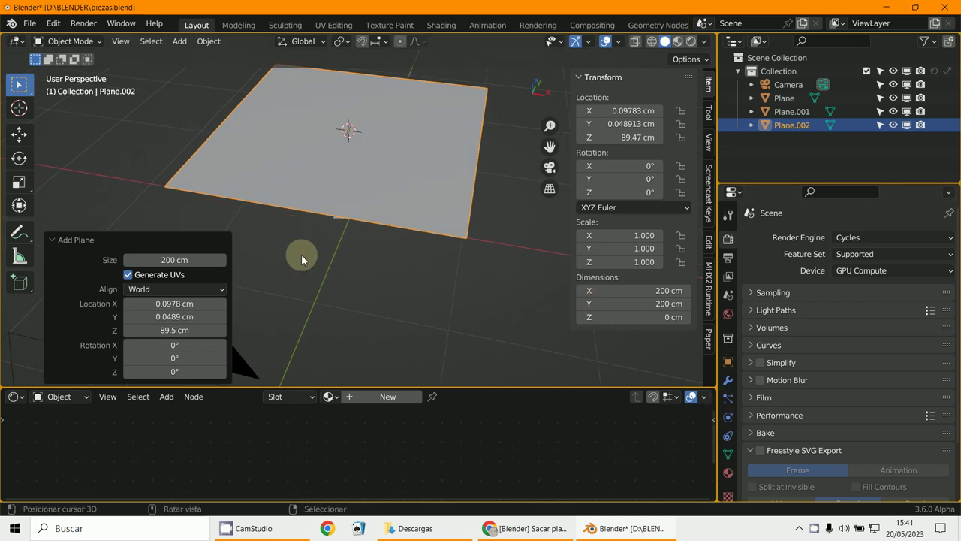
middle_drag(301, 254, 437, 217)
scroll(438, 245, up, 2)
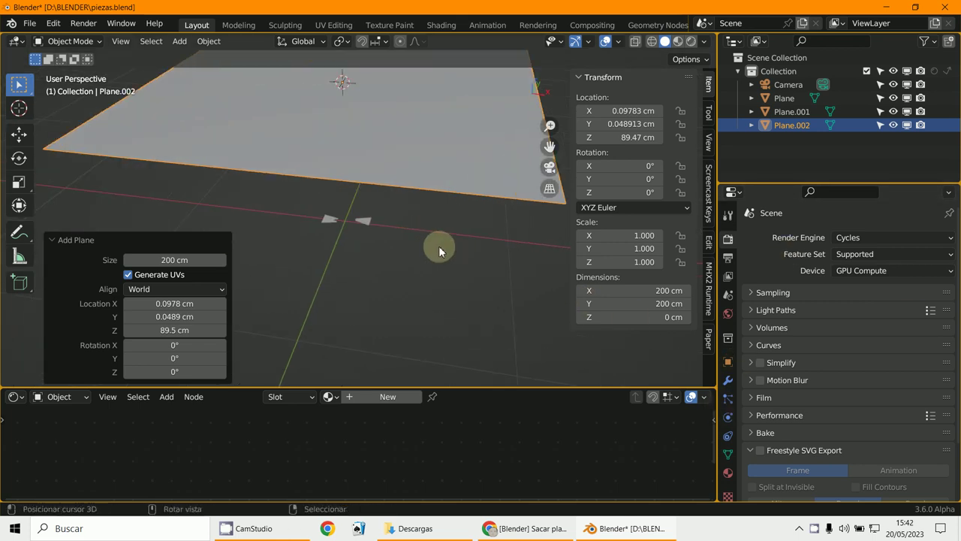
scroll(439, 246, up, 2)
mouse_move(437, 236)
middle_down()
mouse_move(421, 253)
mouse_move(397, 236)
mouse_move(351, 230)
middle_up()
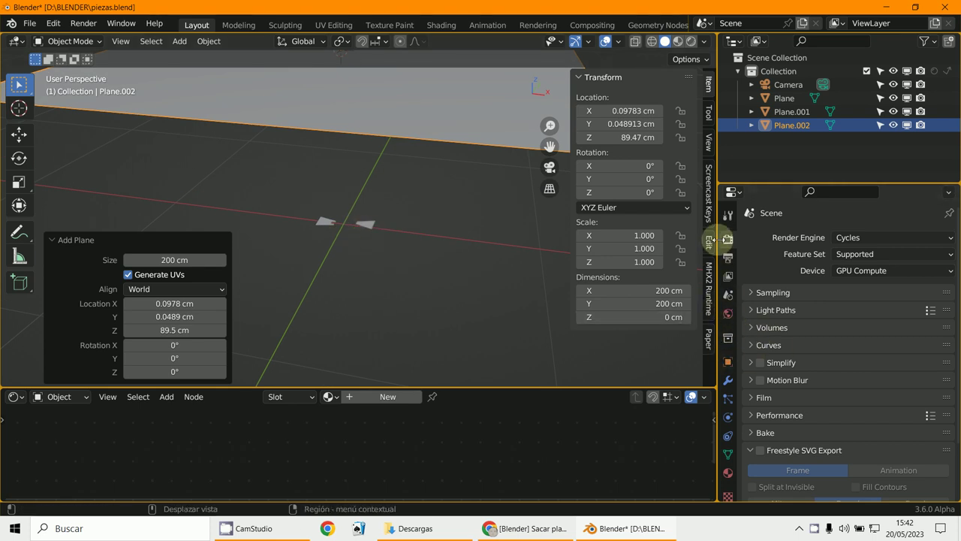
In the Scene Units settings, keep the Metric system and set Length to Centimeters.
click(728, 298)
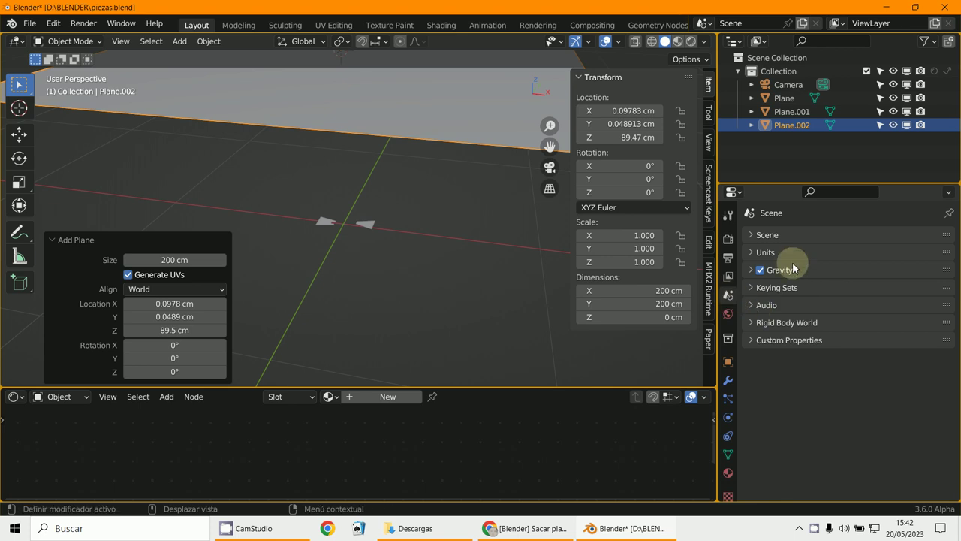
click(757, 252)
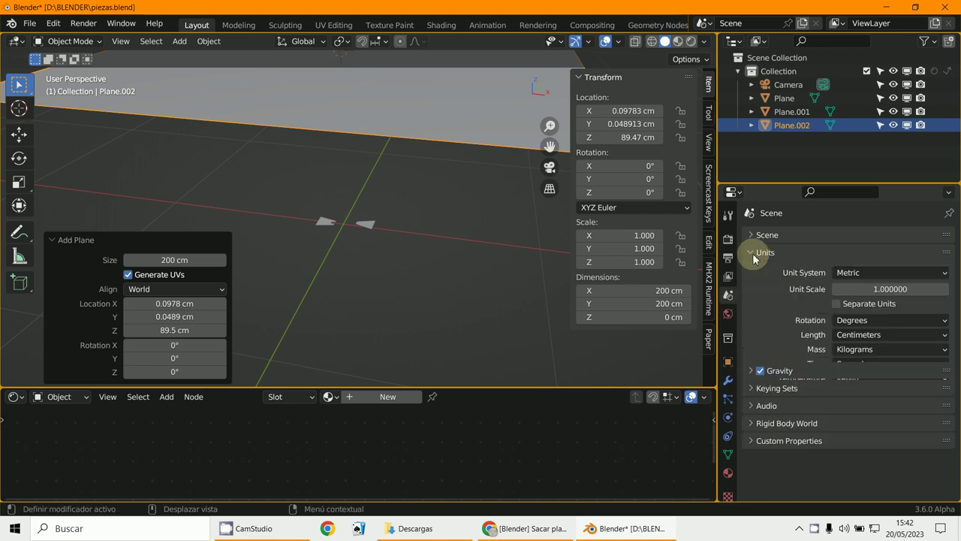
click(877, 270)
click(860, 305)
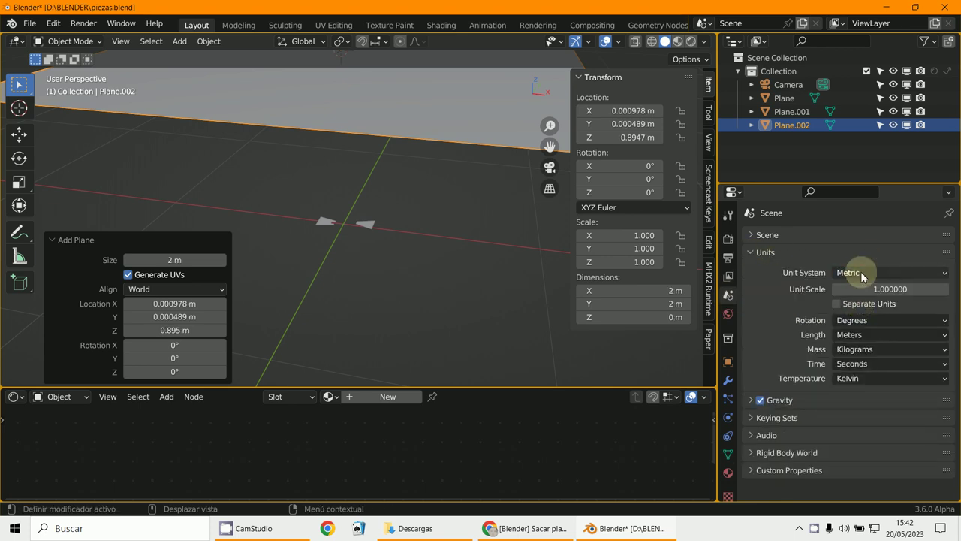
click(863, 273)
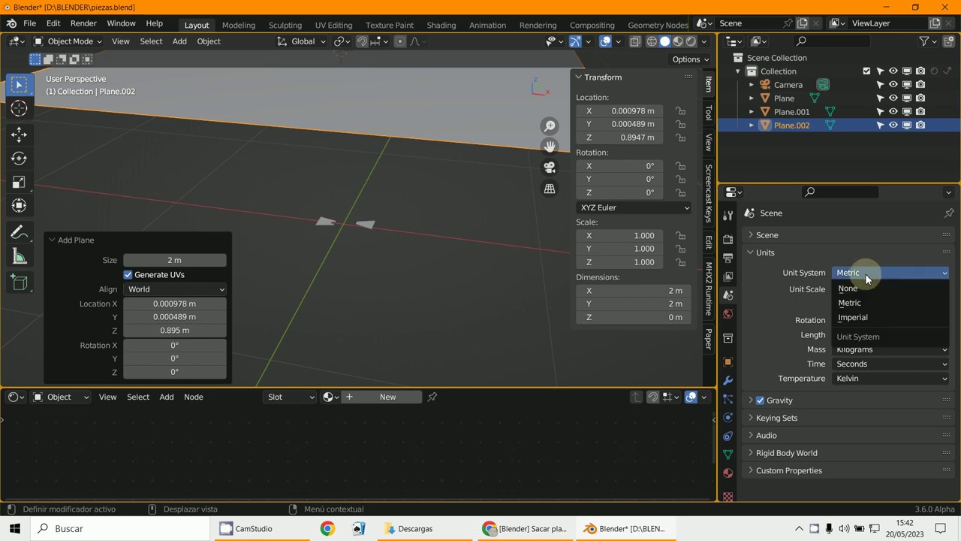
click(871, 274)
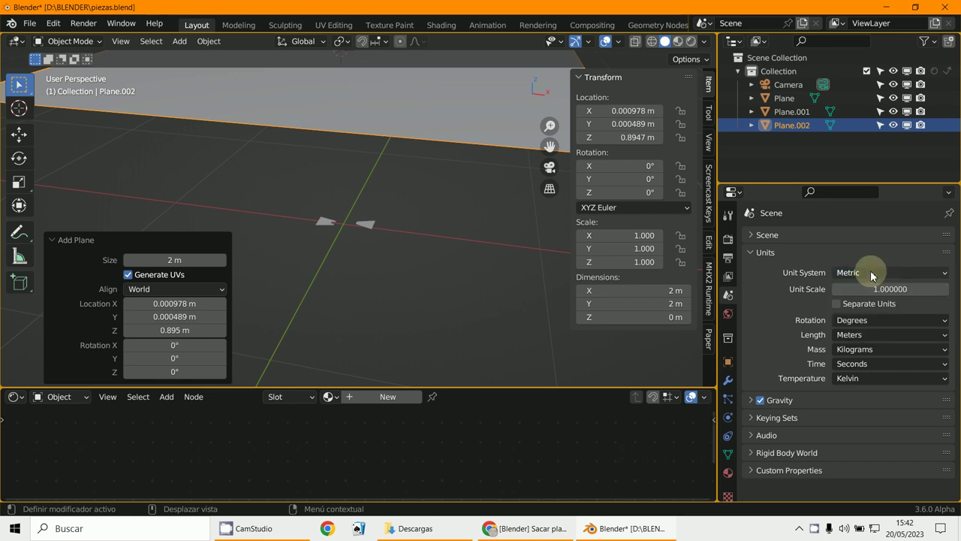
click(851, 334)
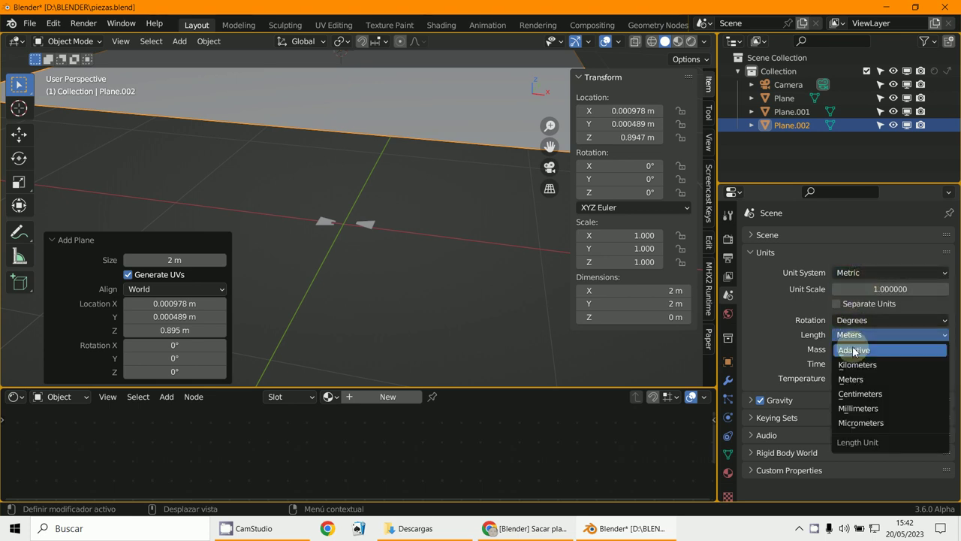
click(863, 395)
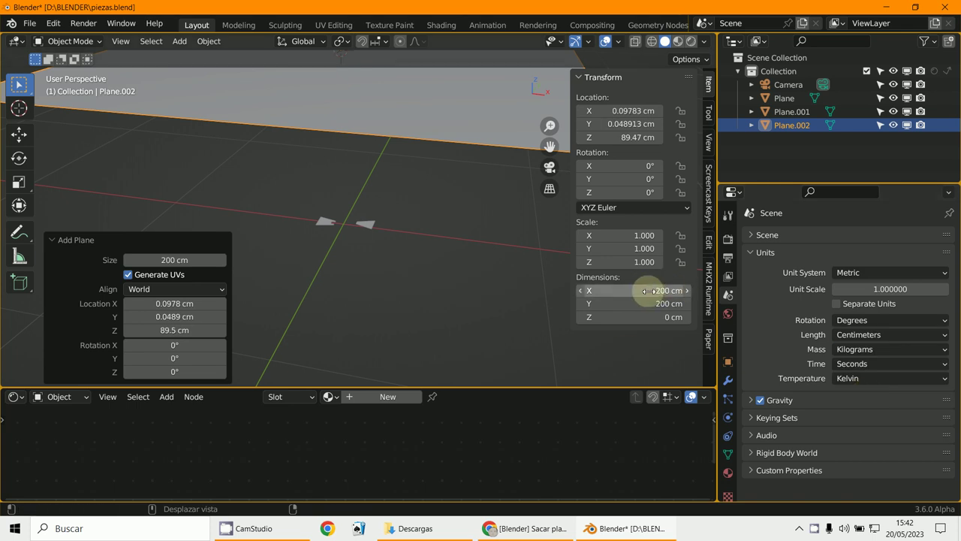
mouse_move(440, 178)
middle_down()
mouse_move(425, 171)
mouse_move(453, 203)
middle_up()
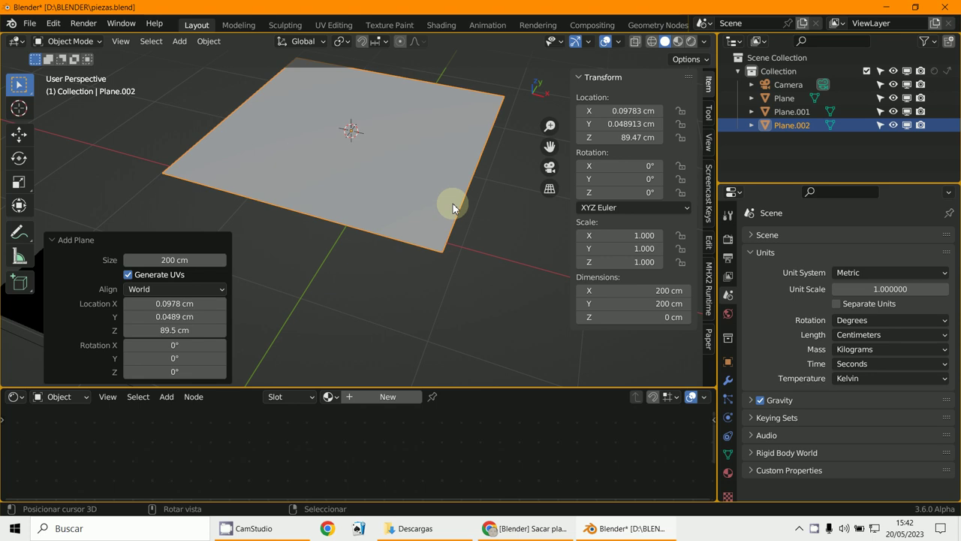
middle_drag(342, 194, 359, 200)
click(358, 201)
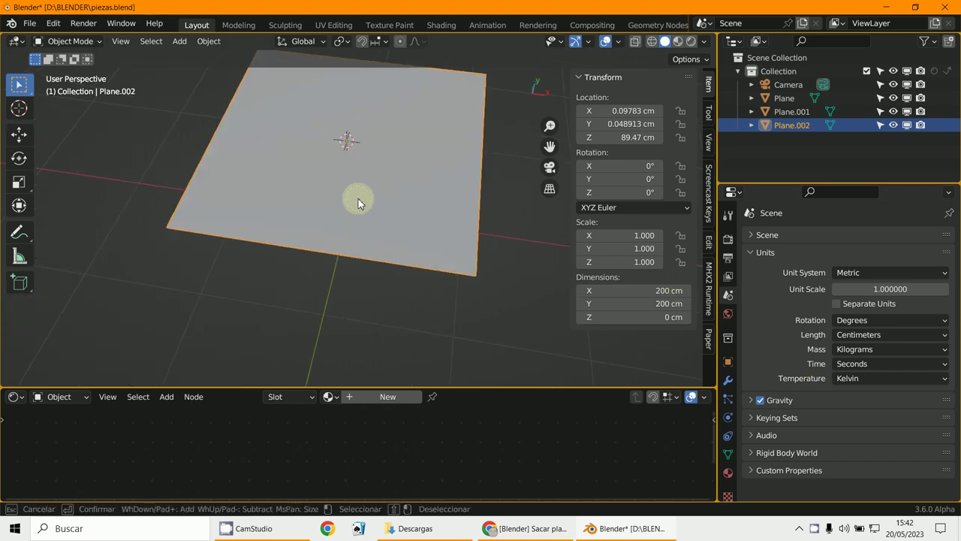
key(x)
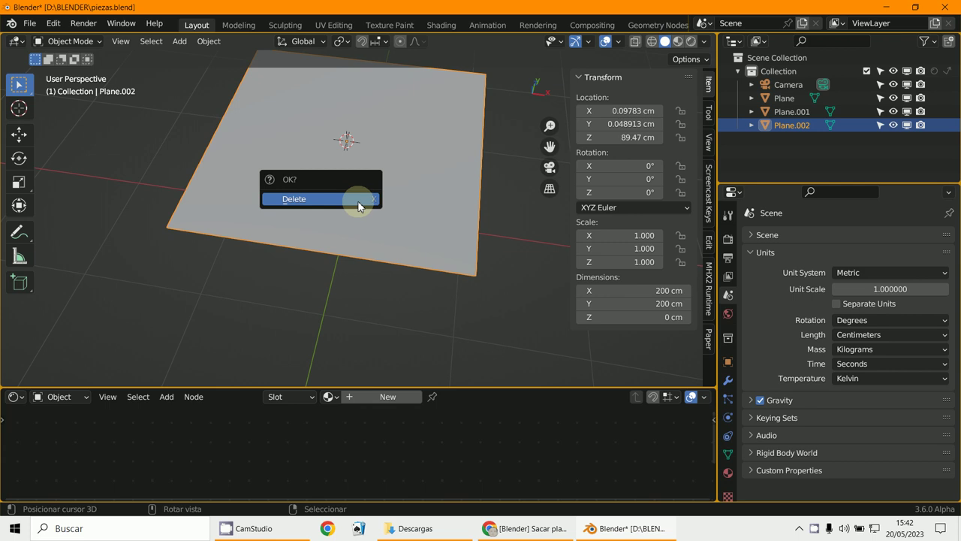
click(359, 200)
mouse_move(358, 204)
middle_down()
mouse_move(378, 248)
mouse_move(302, 180)
middle_up()
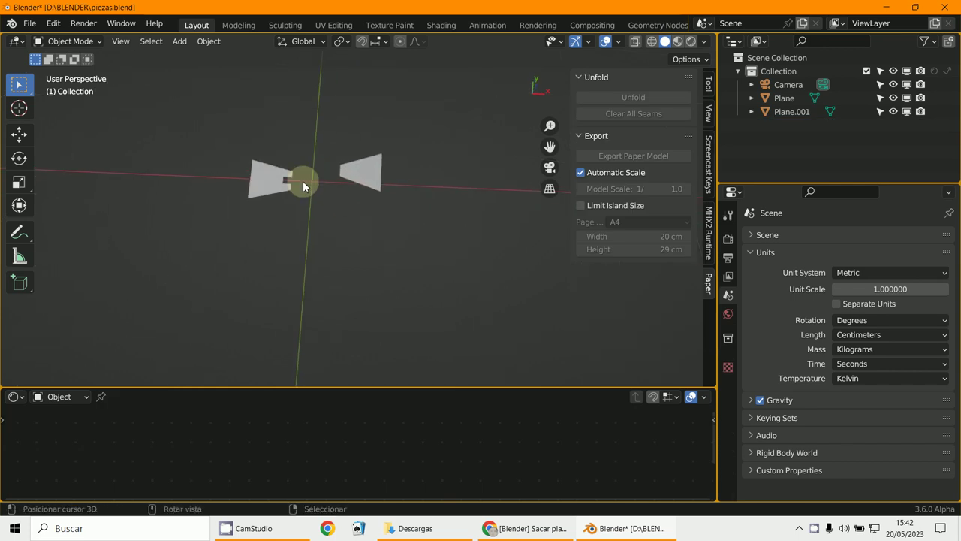
click(289, 180)
key(KP_0)
scroll(287, 178, up, 3)
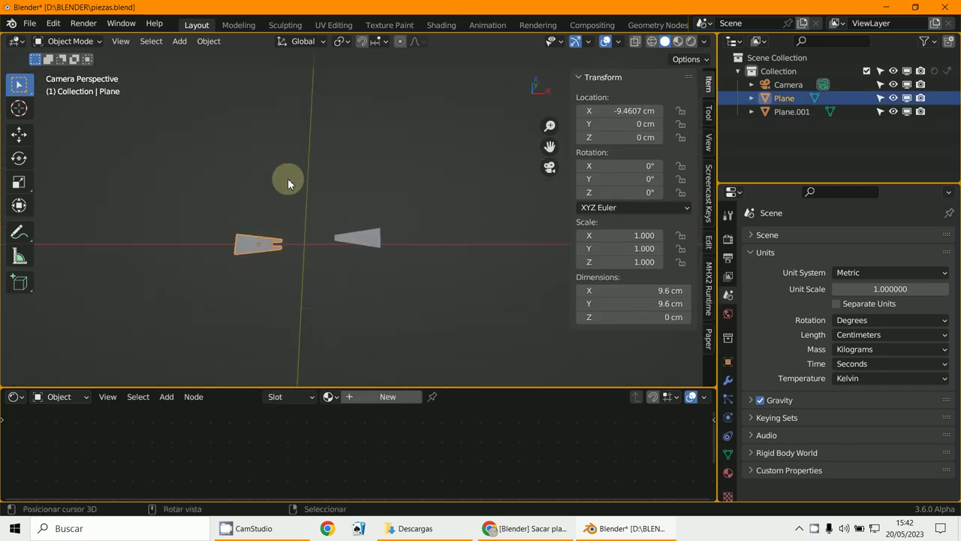
scroll(340, 167, up, 2)
scroll(340, 168, up, 2)
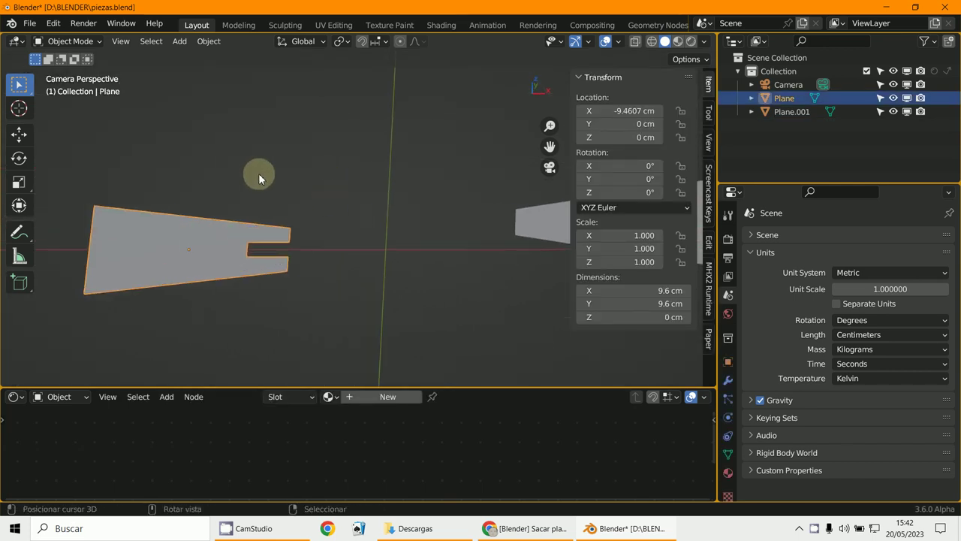
scroll(258, 173, down, 3)
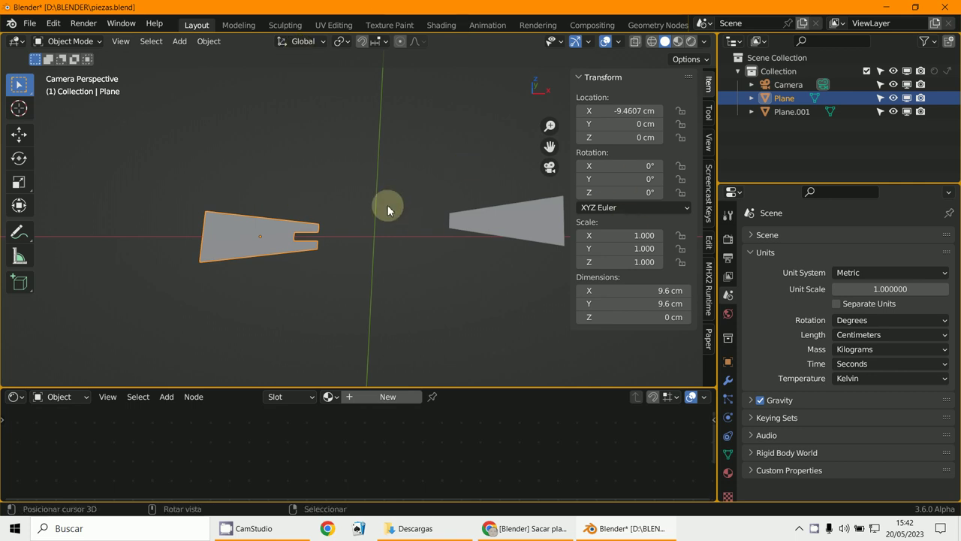
scroll(387, 210, down, 2)
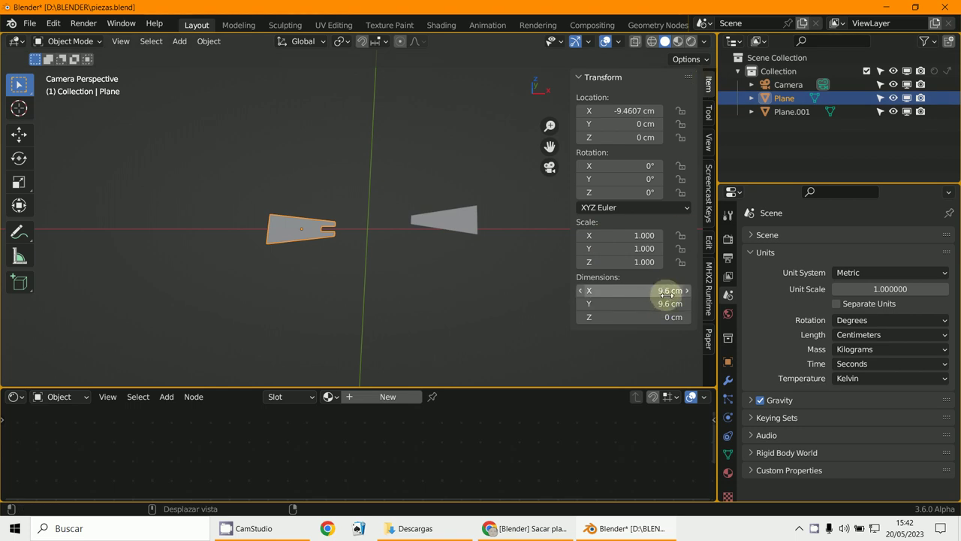
Switch to Top Orthographic view, zoom in, and put the notched Plane into Edit Mode.
key(KP_7)
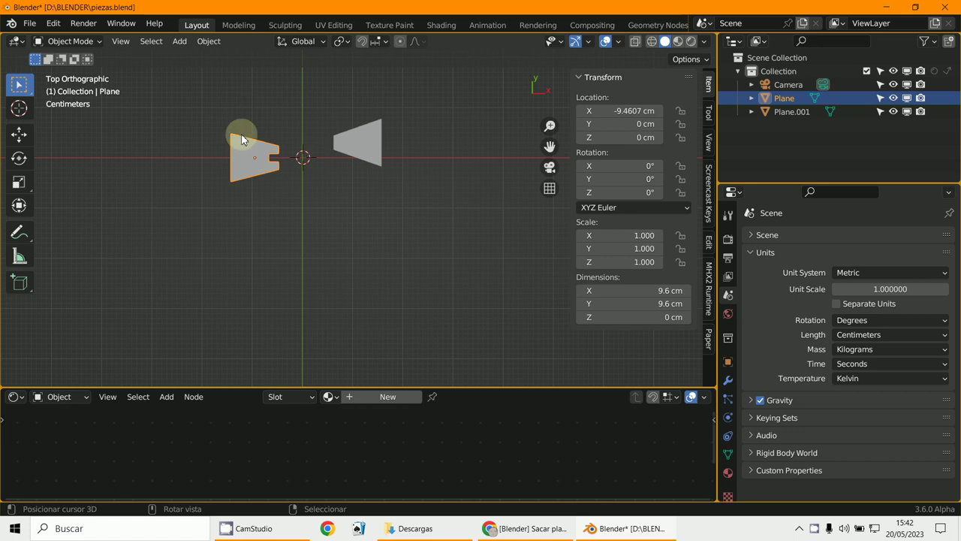
scroll(293, 161, up, 1)
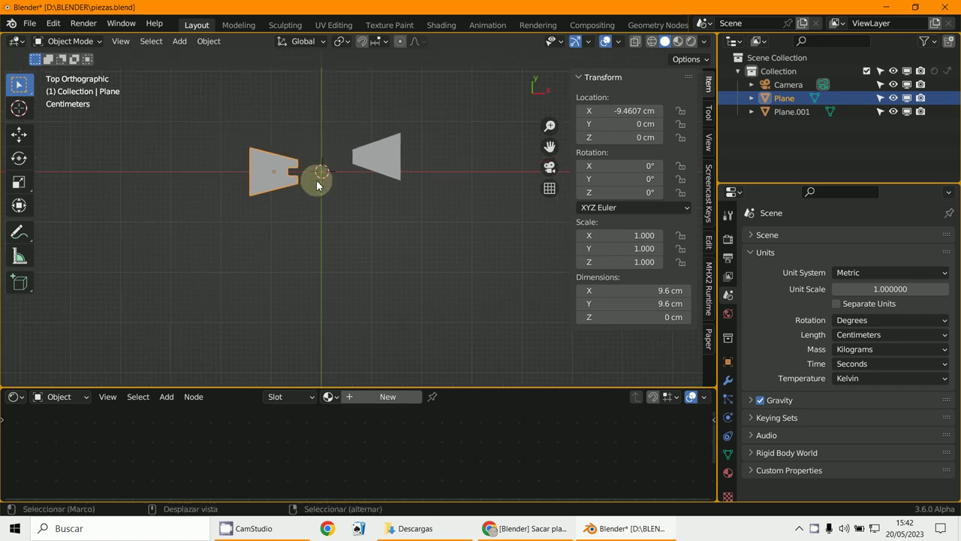
scroll(316, 179, up, 1)
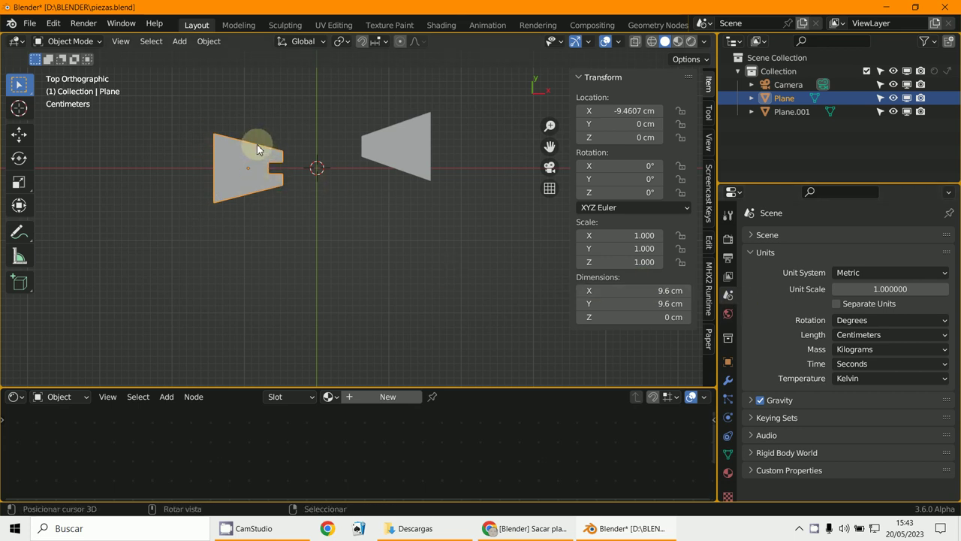
scroll(259, 162, up, 4)
scroll(286, 210, down, 1)
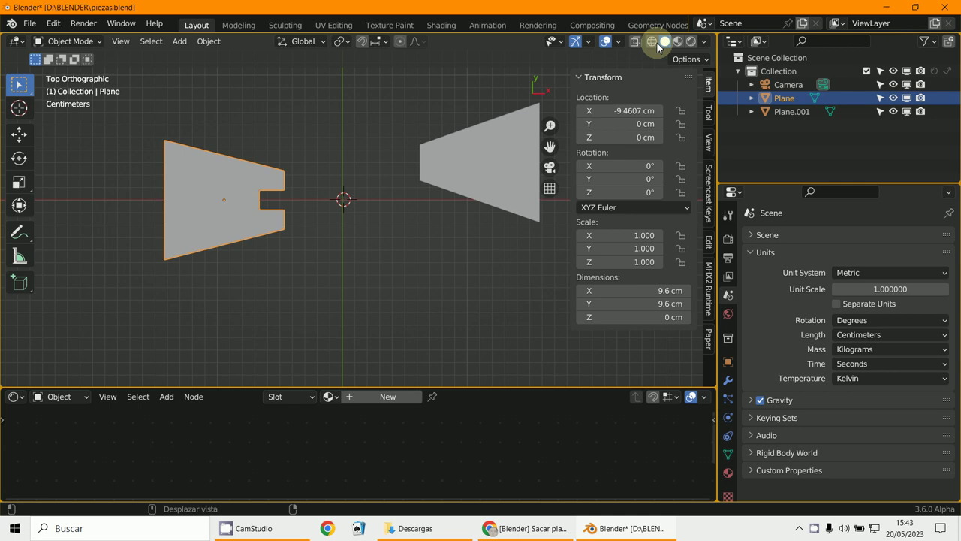
click(62, 41)
click(62, 70)
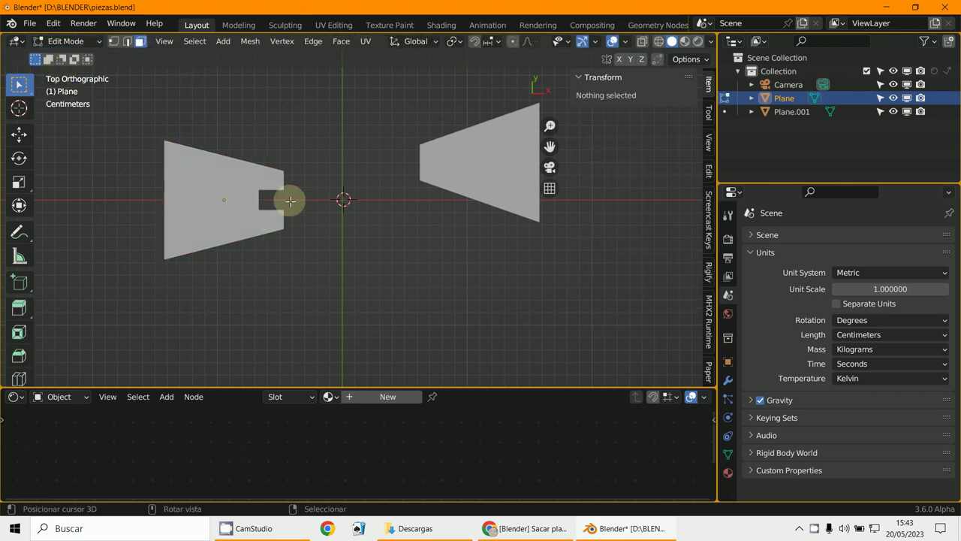
Select all edges of the notched plane to show lengths 9.6, 9.91, 1.57 and 2 cm.
key(a)
click(125, 42)
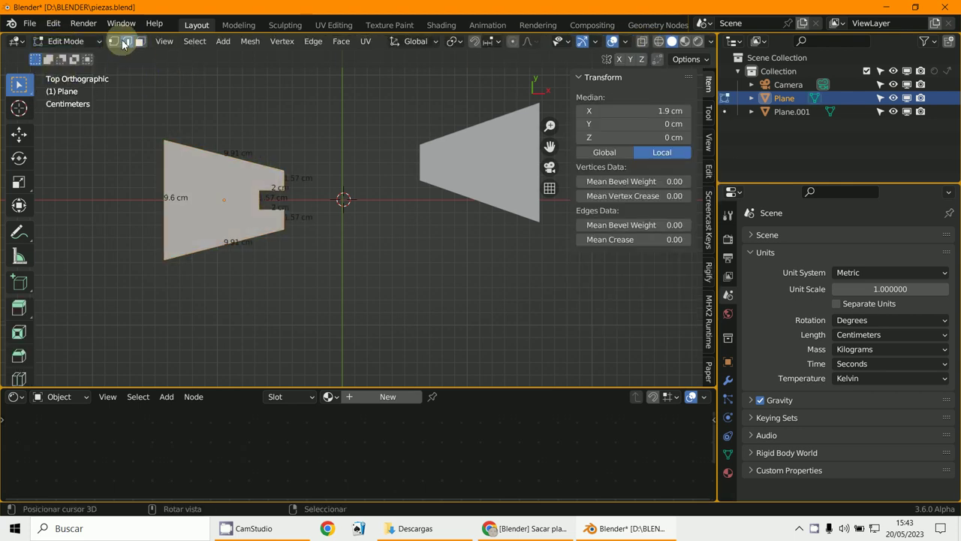
click(624, 44)
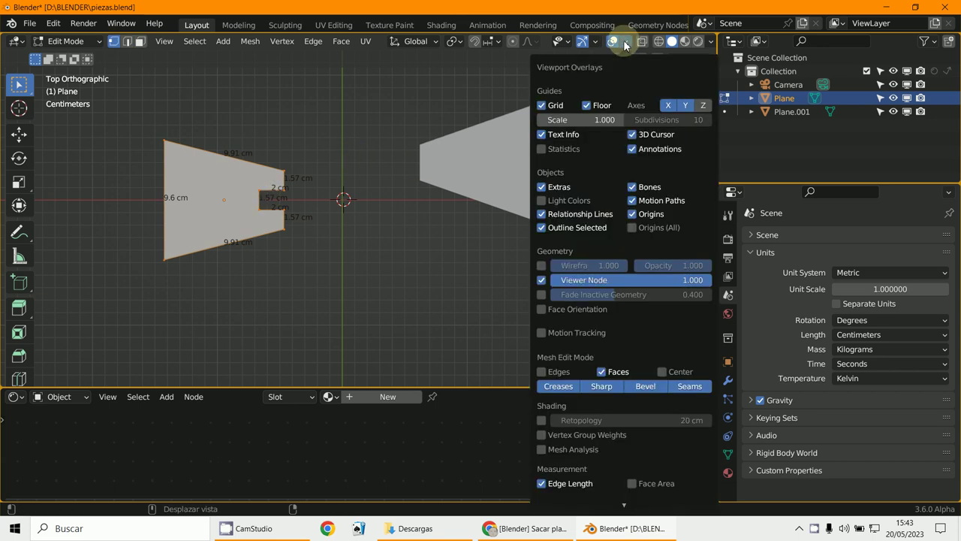
scroll(597, 361, down, 3)
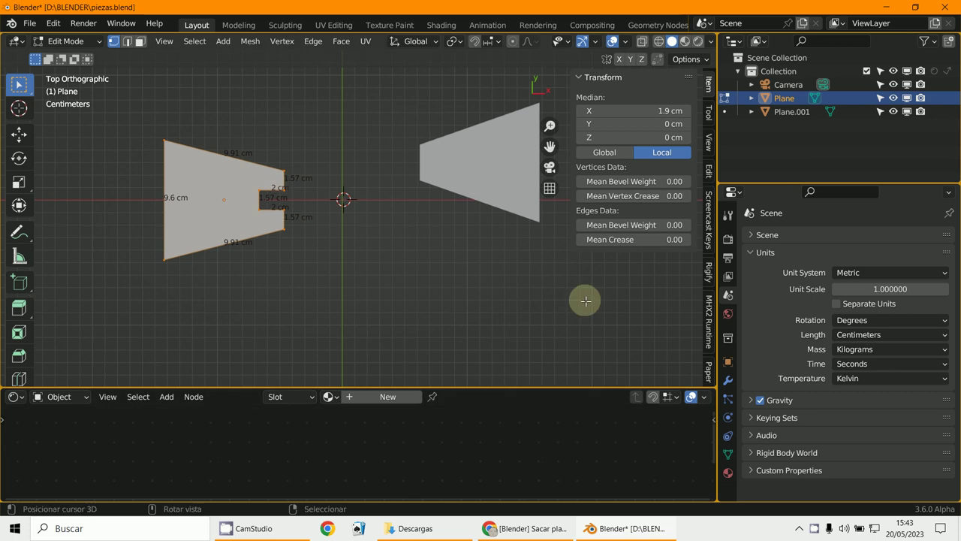
Enable Edge Angle measurement in the viewport overlays after briefly toggling Face Angle.
click(624, 43)
scroll(600, 399, down, 4)
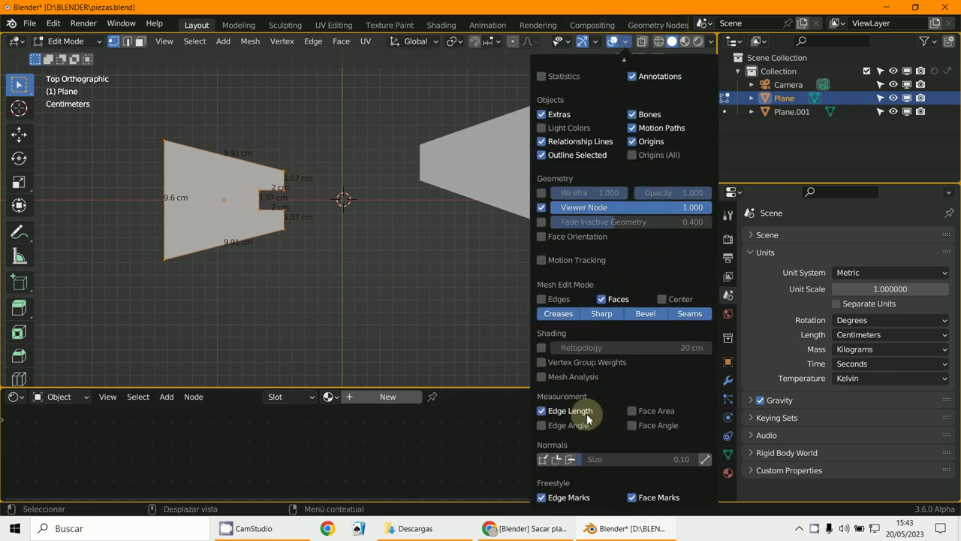
click(635, 425)
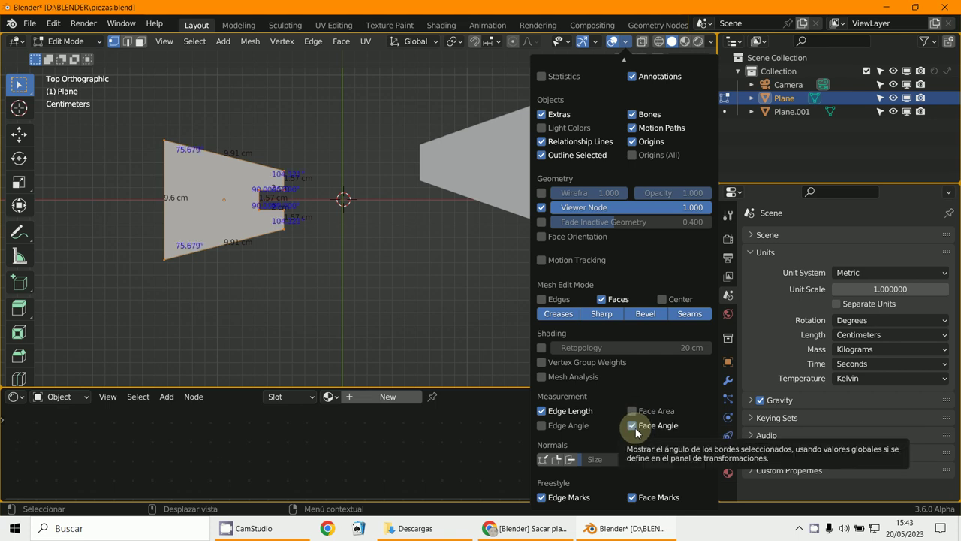
click(635, 426)
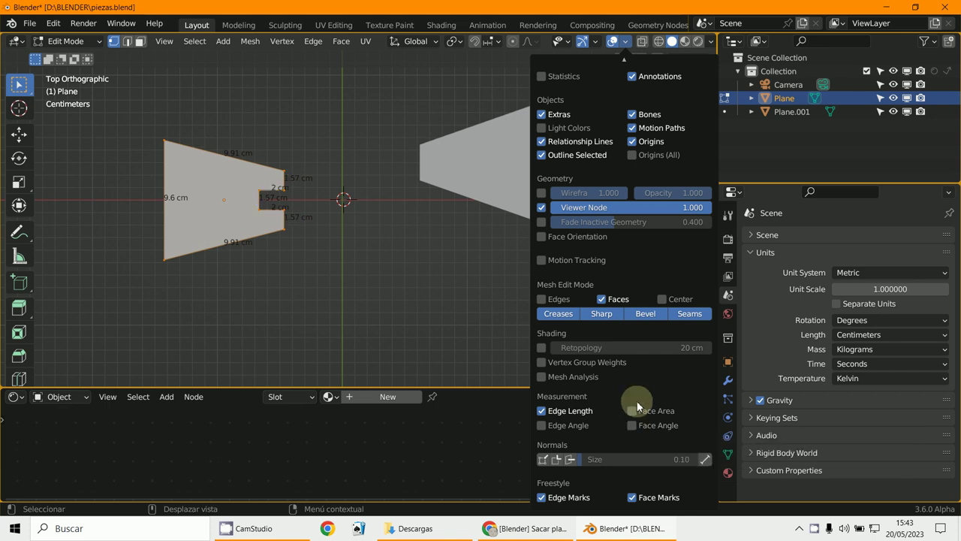
click(542, 425)
key(n)
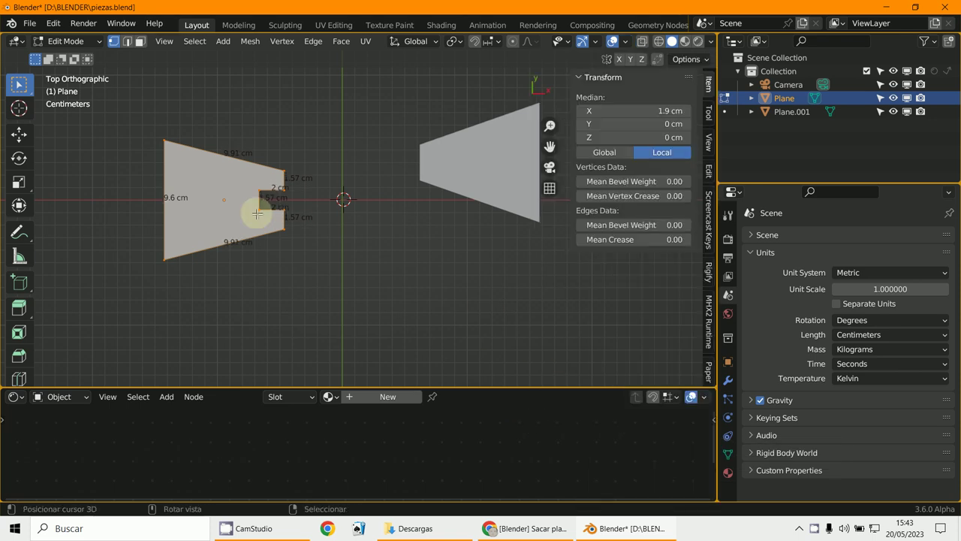
scroll(226, 192, up, 4)
middle_drag(225, 192, 417, 247)
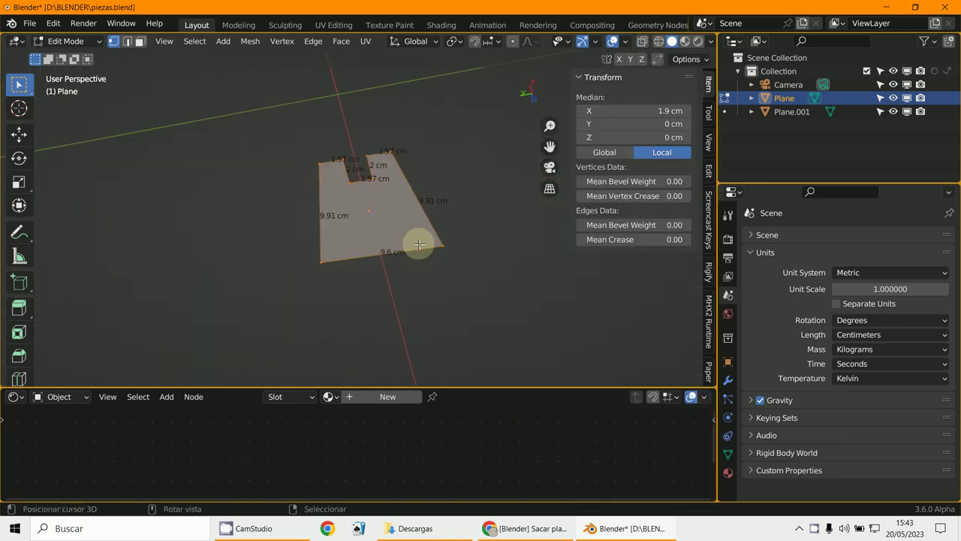
From the top view, select the slanted 9.91 cm top edge by its two corner vertices.
key(KP_7)
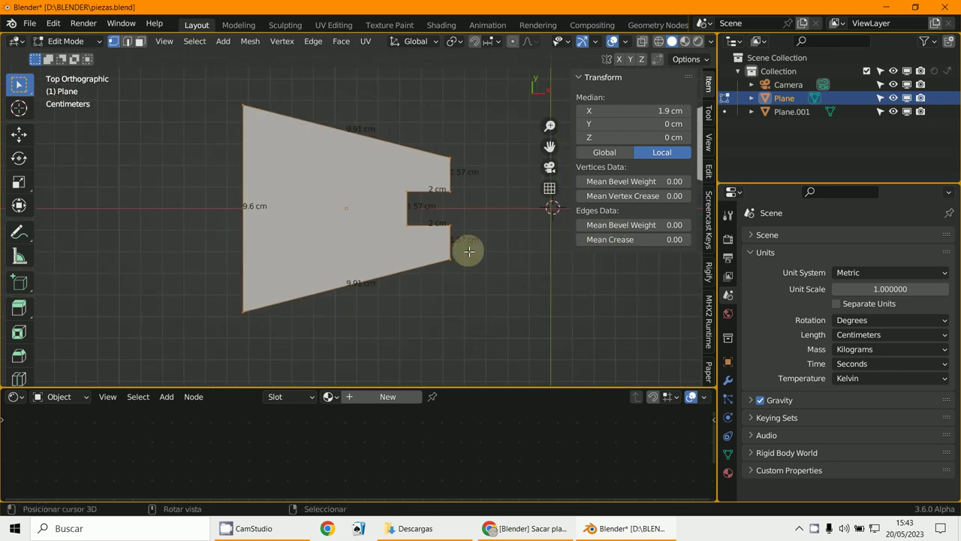
scroll(468, 252, up, 3)
shift+middle_drag(498, 251, 418, 251)
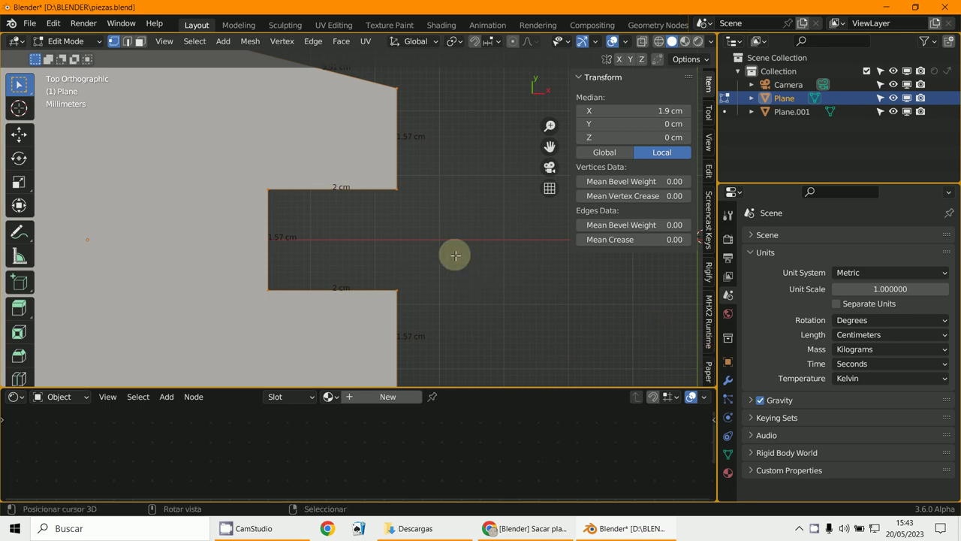
scroll(455, 253, down, 2)
scroll(440, 225, down, 3)
scroll(408, 226, up, 1)
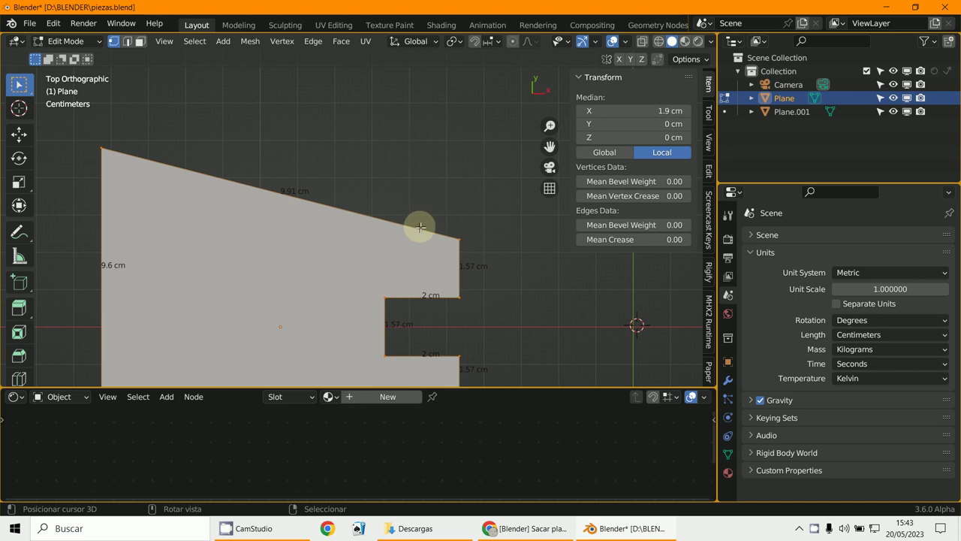
click(455, 237)
shift+click(101, 149)
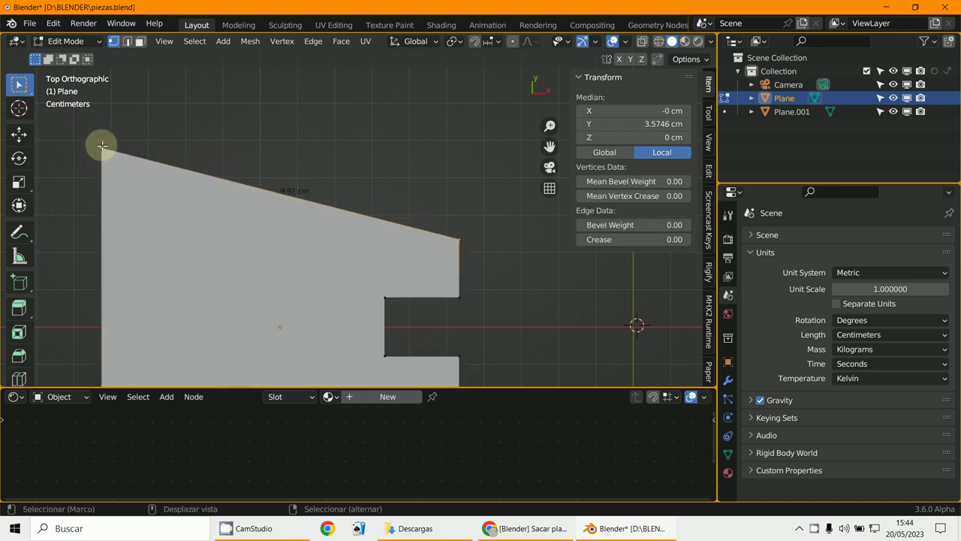
Try Wireframe and X-ray to see through the mesh, then return to Solid shading.
click(659, 42)
click(643, 43)
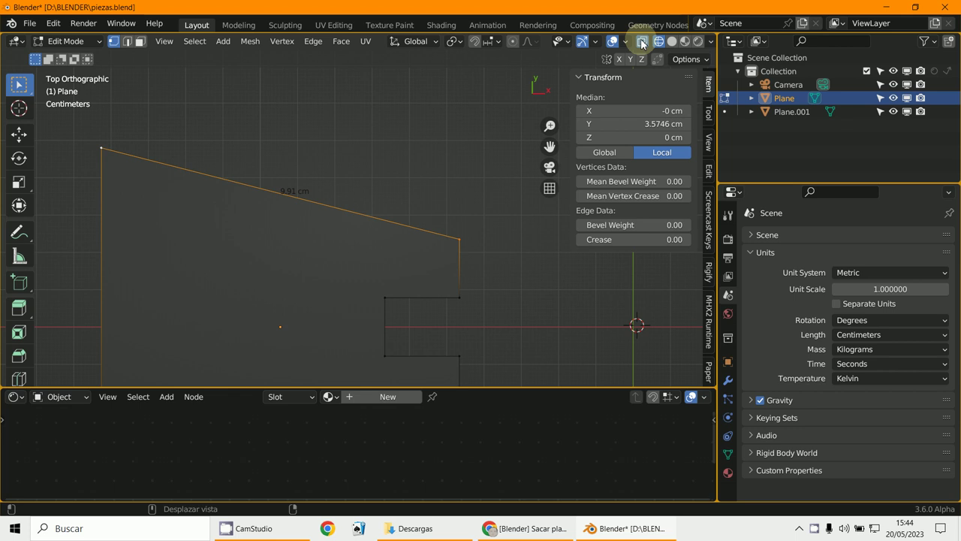
scroll(391, 160, up, 3)
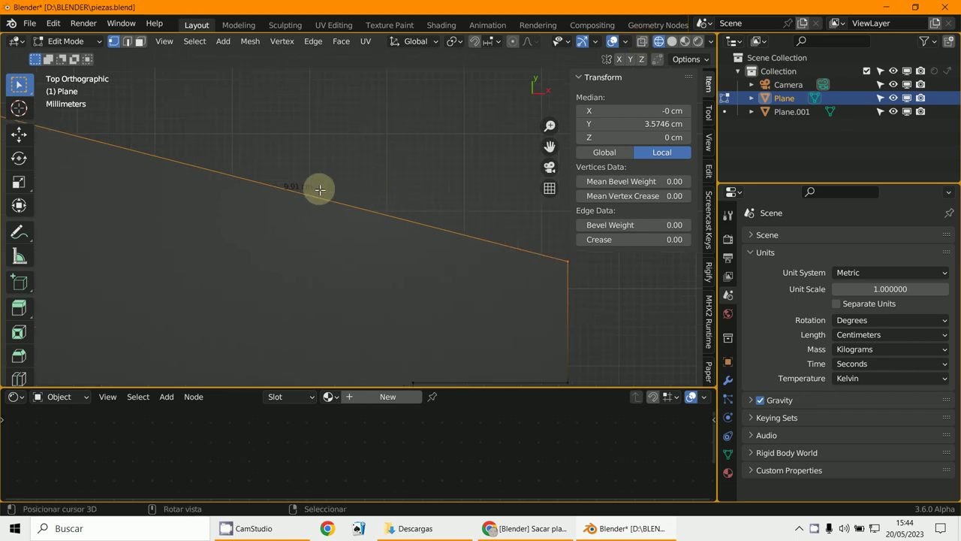
scroll(473, 155, down, 3)
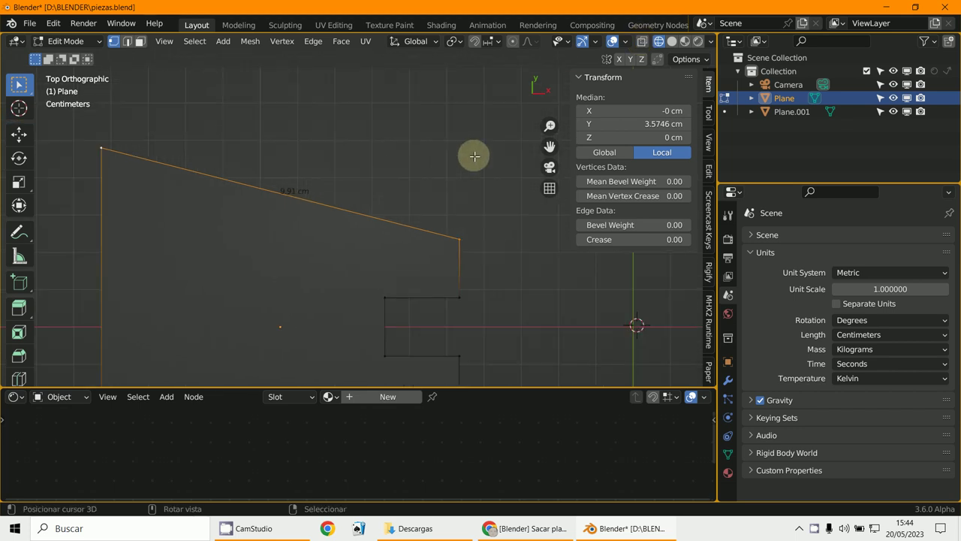
click(672, 42)
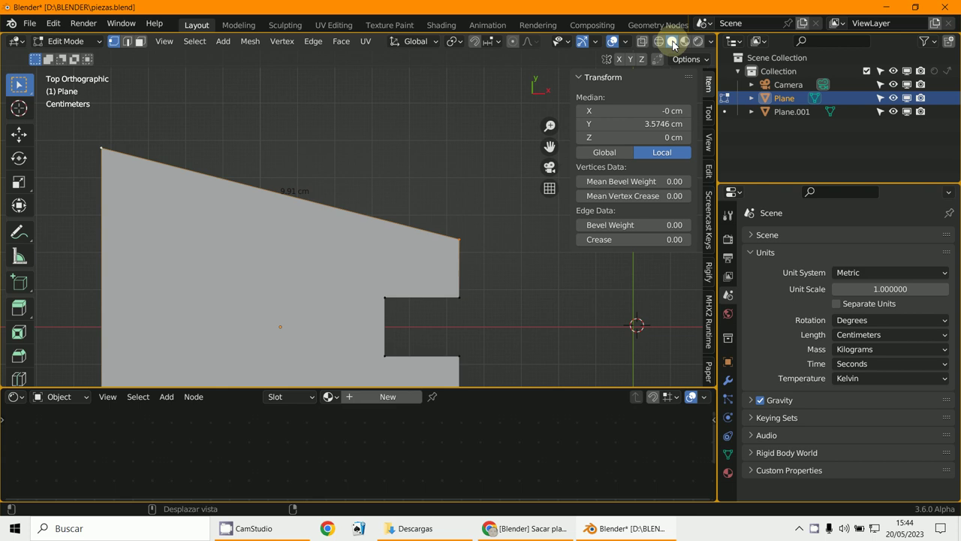
scroll(472, 213, down, 5)
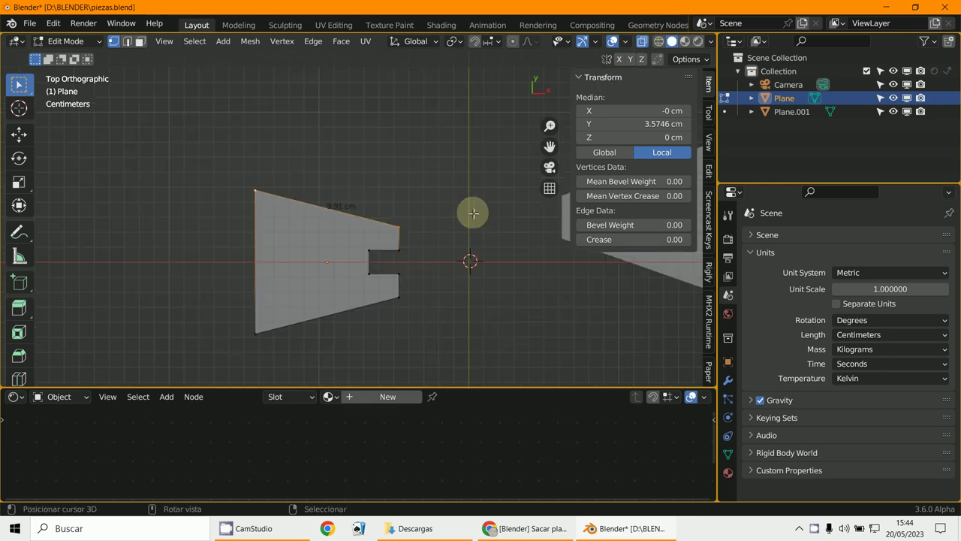
mouse_move(472, 213)
middle_down()
mouse_move(441, 187)
mouse_move(375, 204)
mouse_move(414, 176)
mouse_move(420, 208)
middle_up()
Return to Object Mode and orbit around the two planes.
click(66, 41)
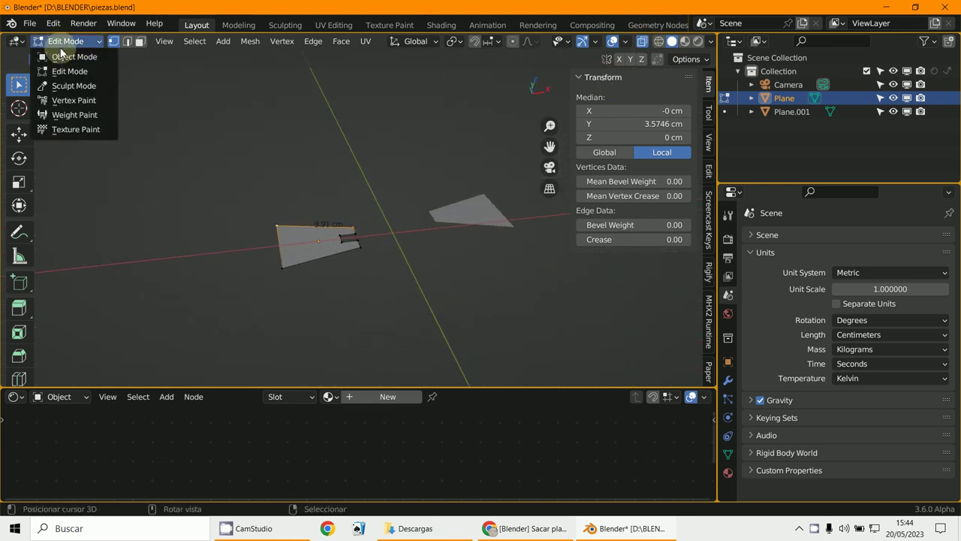
click(64, 57)
mouse_move(462, 279)
middle_down()
mouse_move(459, 259)
mouse_move(412, 229)
middle_up()
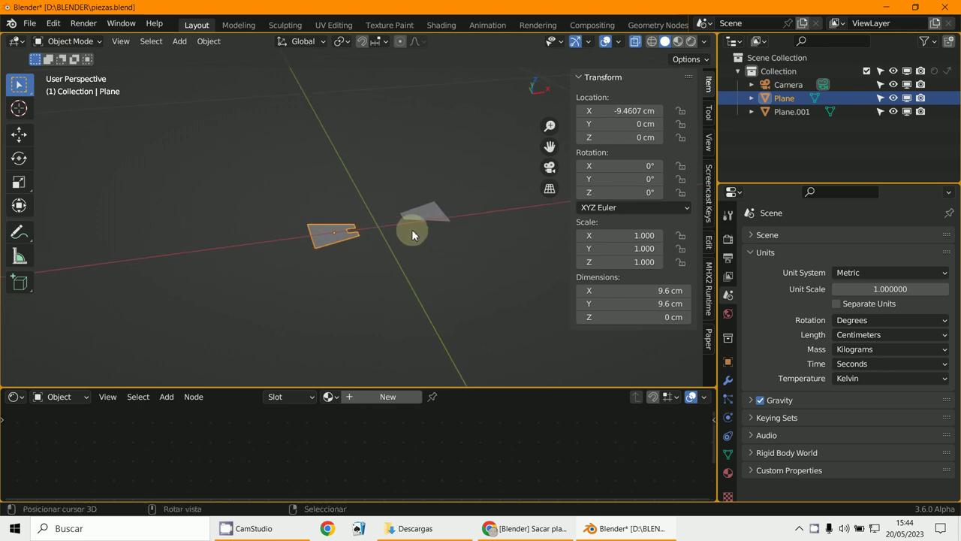
Find the Export Paper Model add-on in Preferences by searching 'PAP' and save the preferences.
click(53, 24)
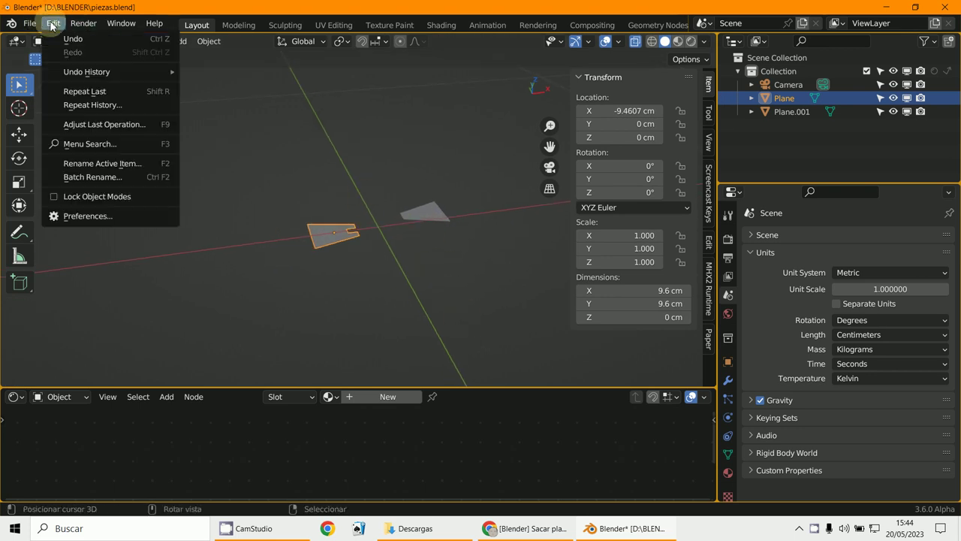
click(77, 215)
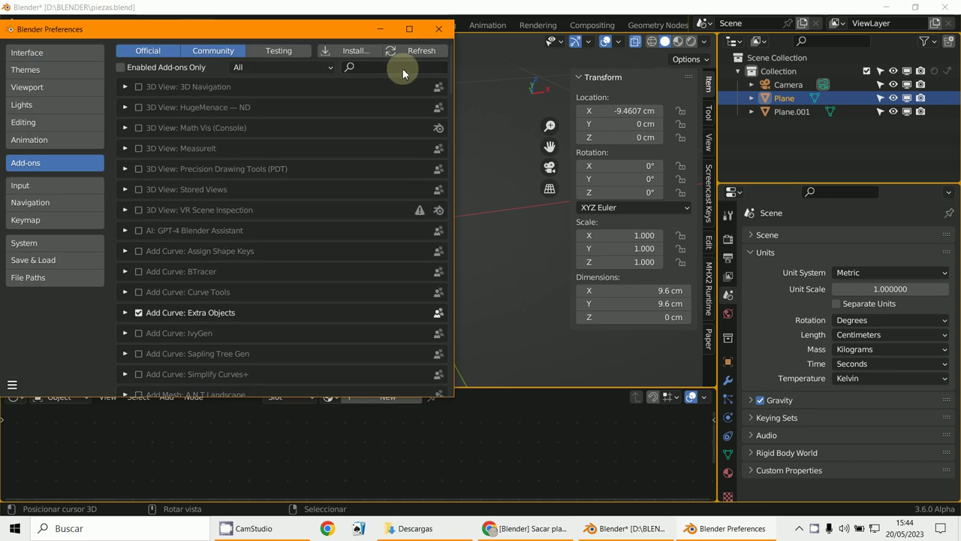
text(PAP)
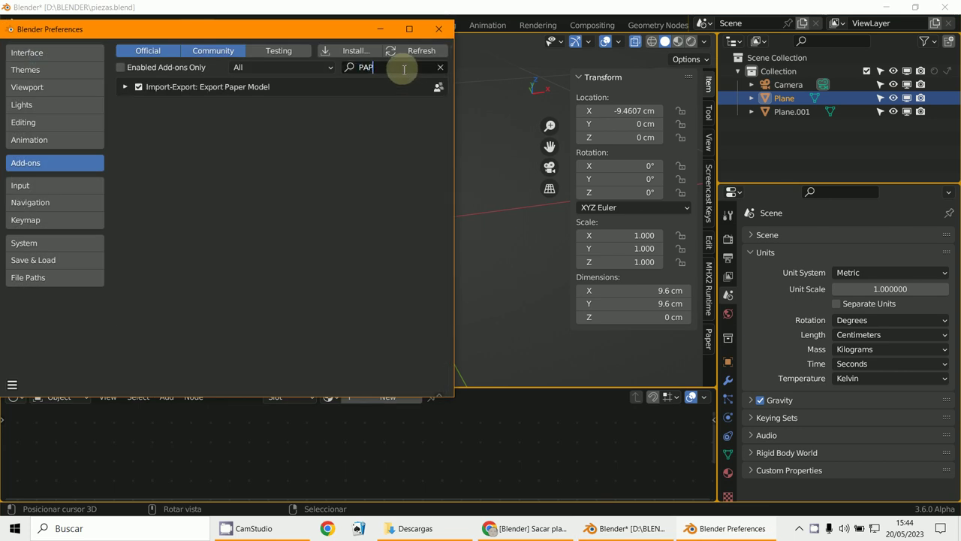
key(Return)
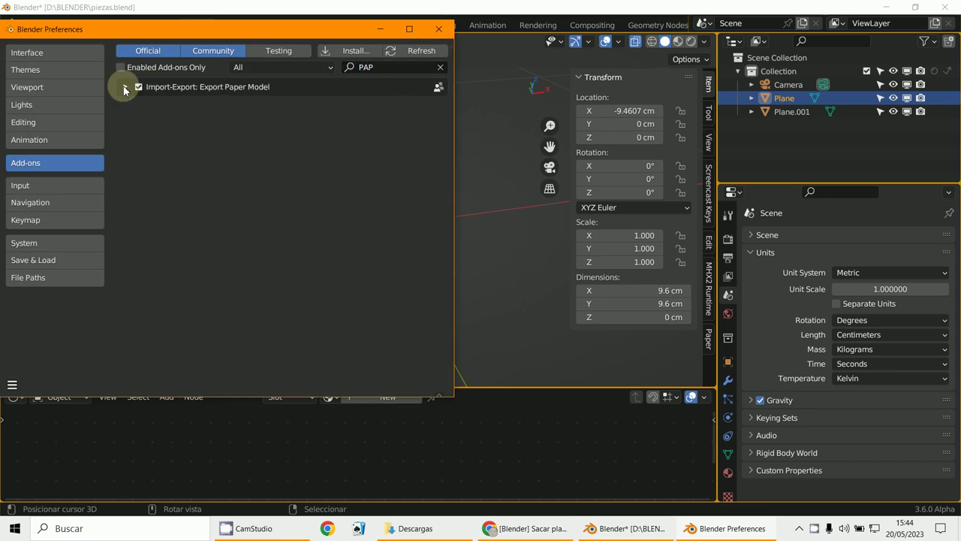
click(125, 87)
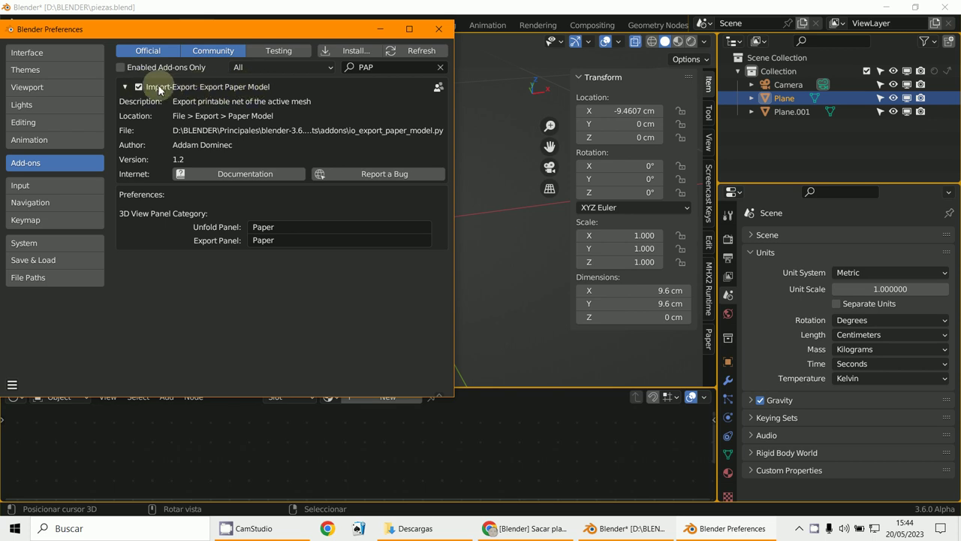
click(12, 385)
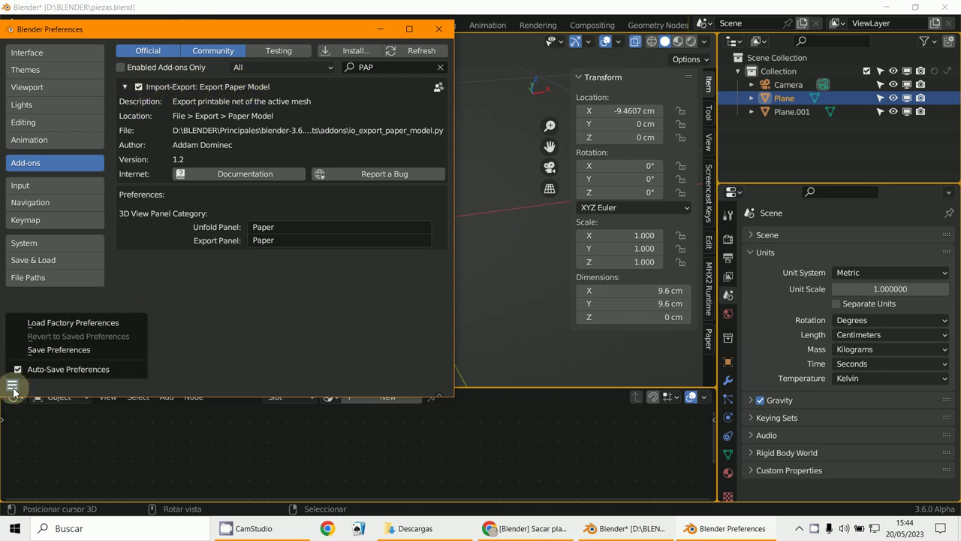
click(60, 350)
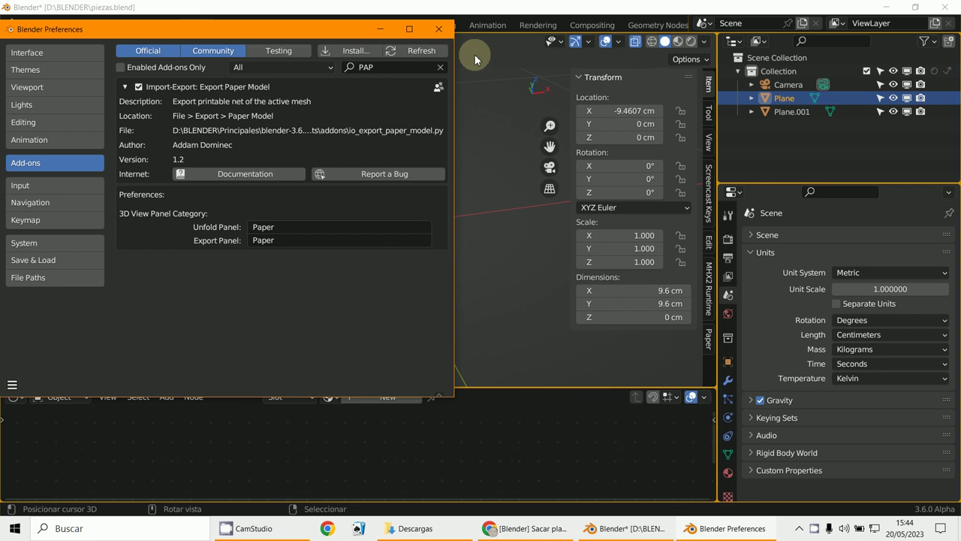
click(440, 28)
click(708, 340)
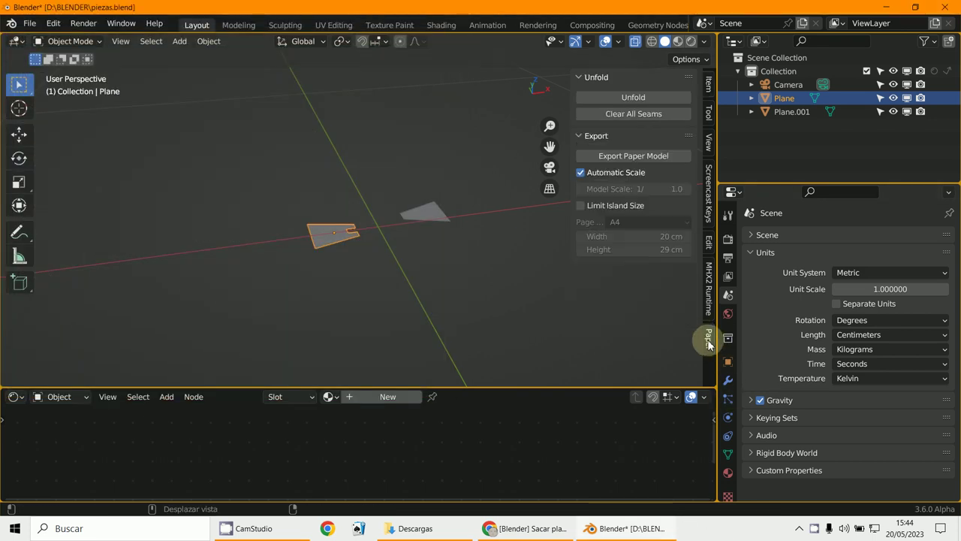
mouse_move(336, 268)
middle_down()
mouse_move(430, 262)
mouse_move(242, 223)
middle_up()
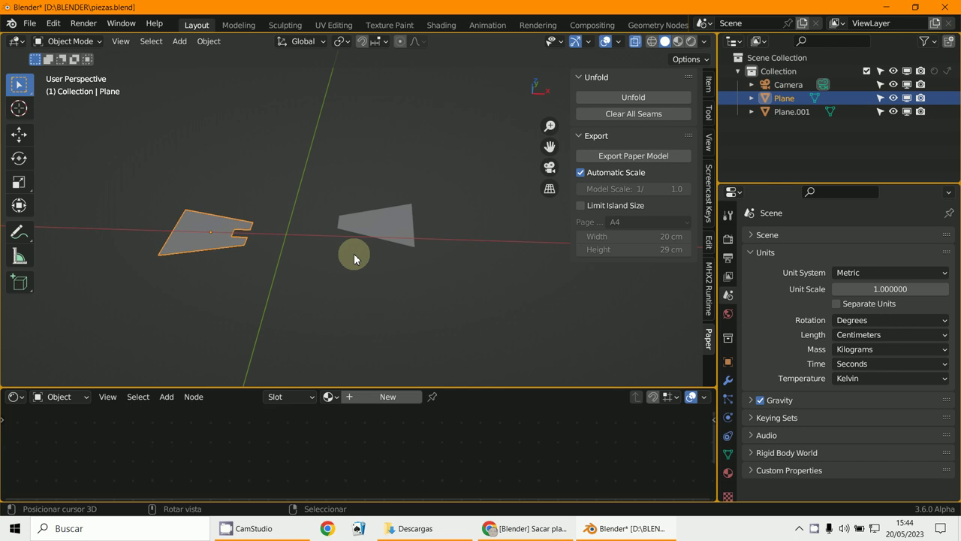
middle_drag(353, 253, 336, 254)
middle_drag(356, 246, 365, 230)
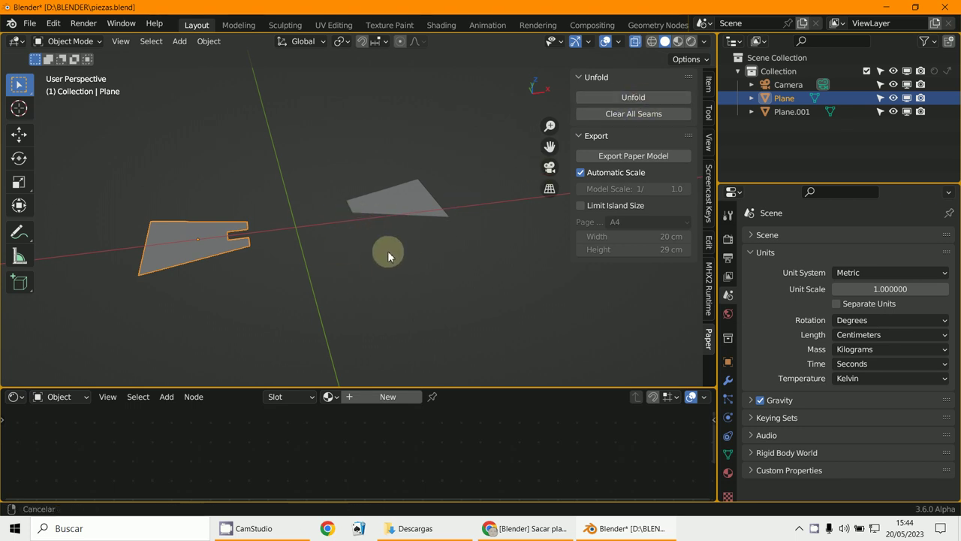
mouse_move(388, 251)
middle_down()
mouse_move(400, 254)
mouse_move(353, 261)
mouse_move(371, 220)
mouse_move(344, 234)
mouse_move(344, 193)
mouse_move(343, 217)
mouse_move(352, 214)
mouse_move(338, 233)
mouse_move(349, 228)
middle_up()
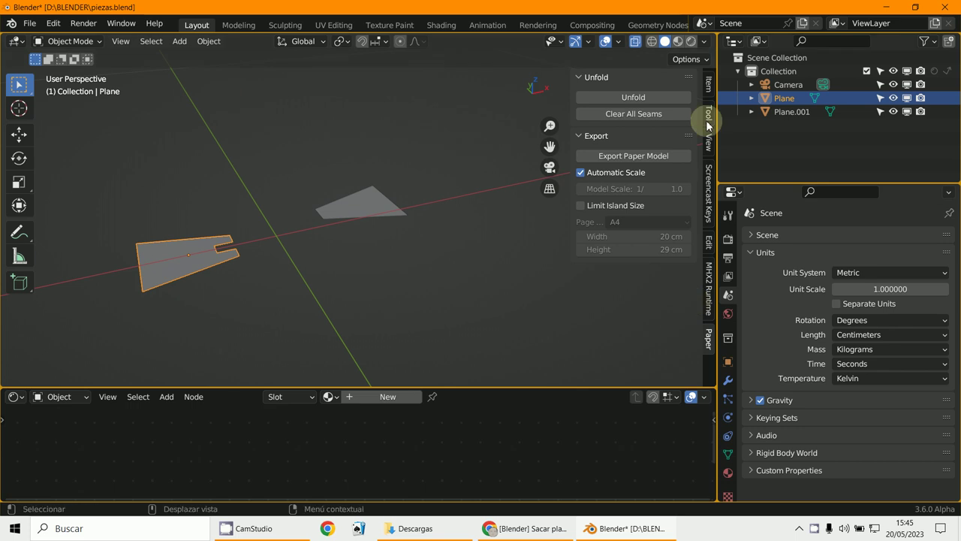
Export the plane's paper net as a PDF to Downloads under the name pieza_1.blend.
click(620, 156)
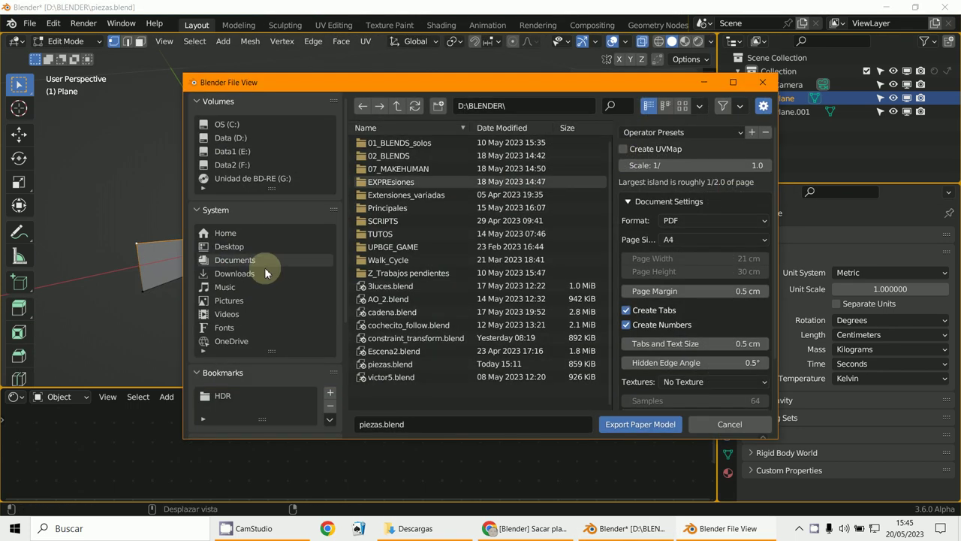
click(236, 271)
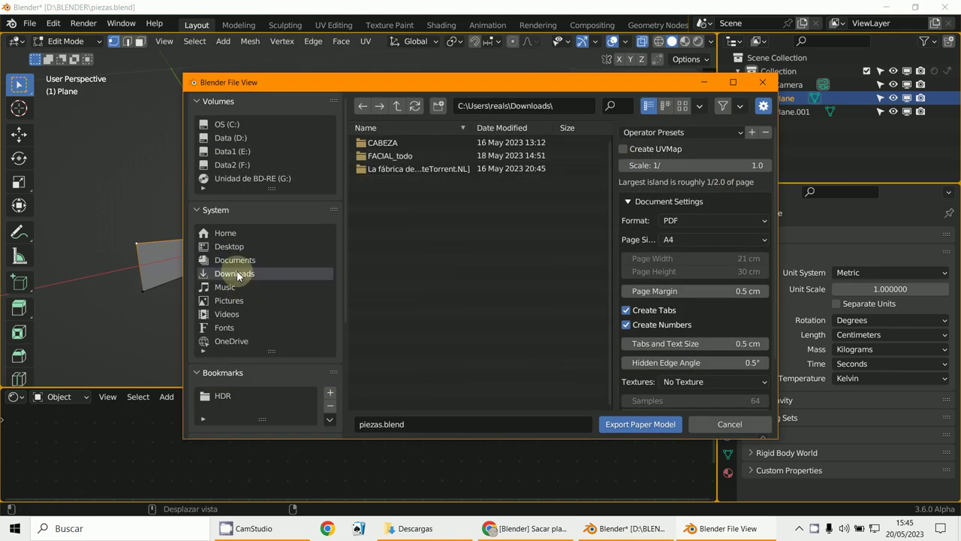
click(386, 426)
click(383, 426)
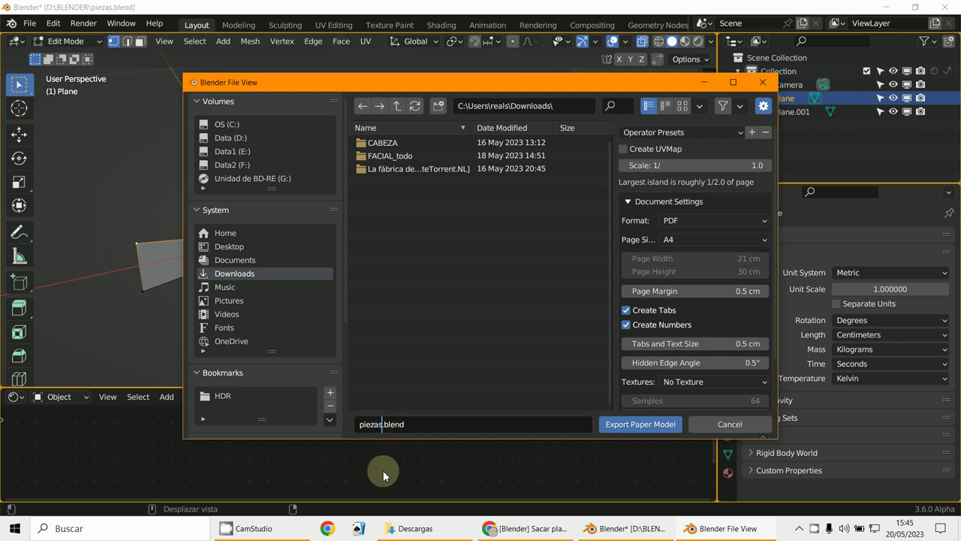
key(BackSpace)
text(_1)
click(465, 328)
scroll(744, 331, down, 3)
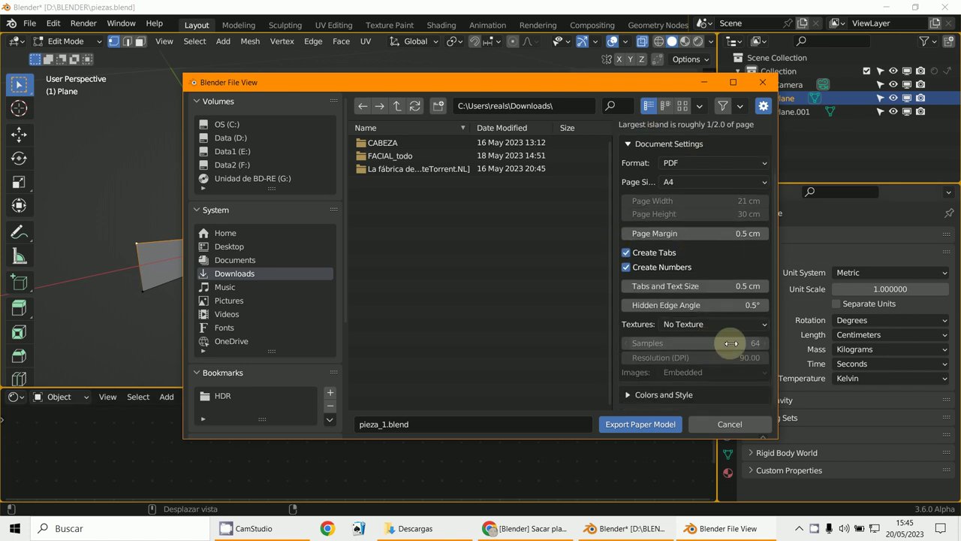
scroll(692, 303, up, 3)
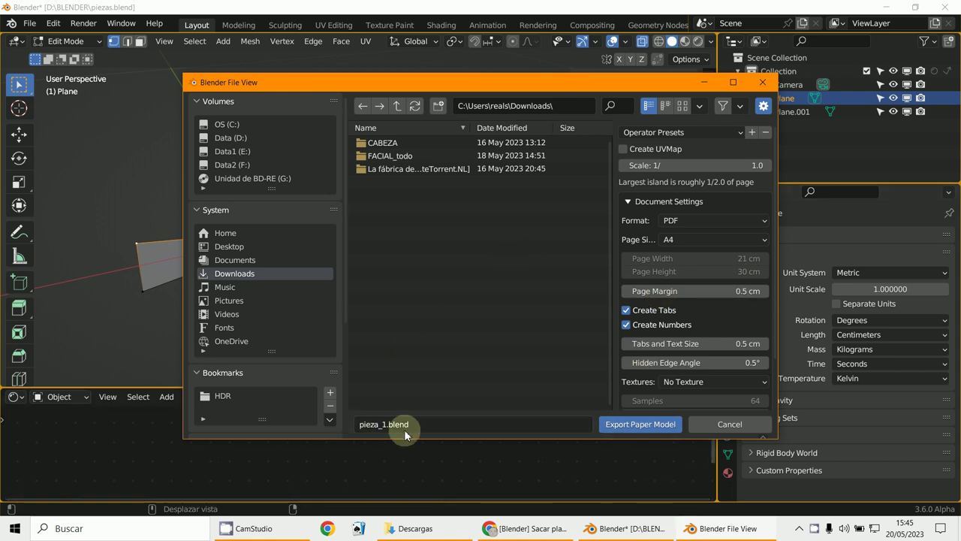
click(644, 425)
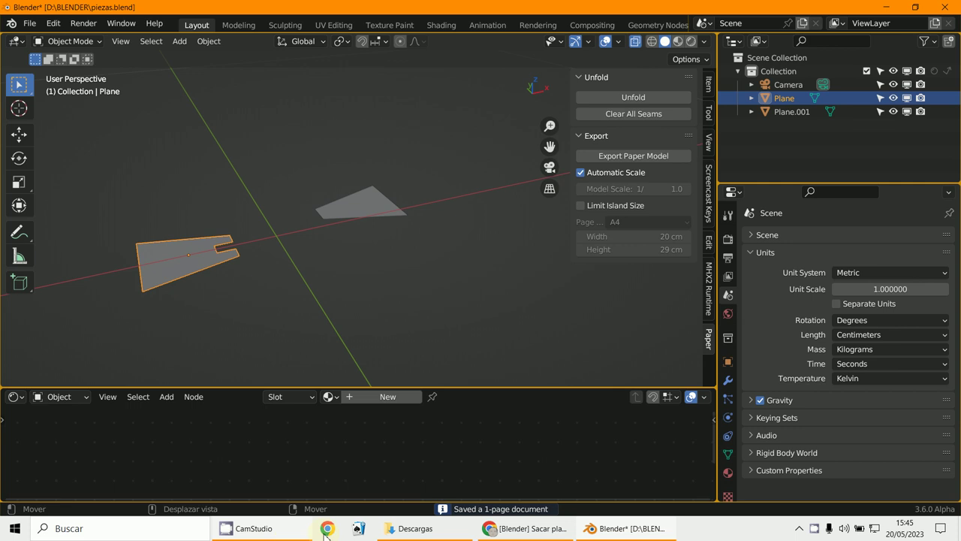
Open pieza_1.blend from the Downloads folder with Adobe Acrobat via the right-click menu.
click(398, 528)
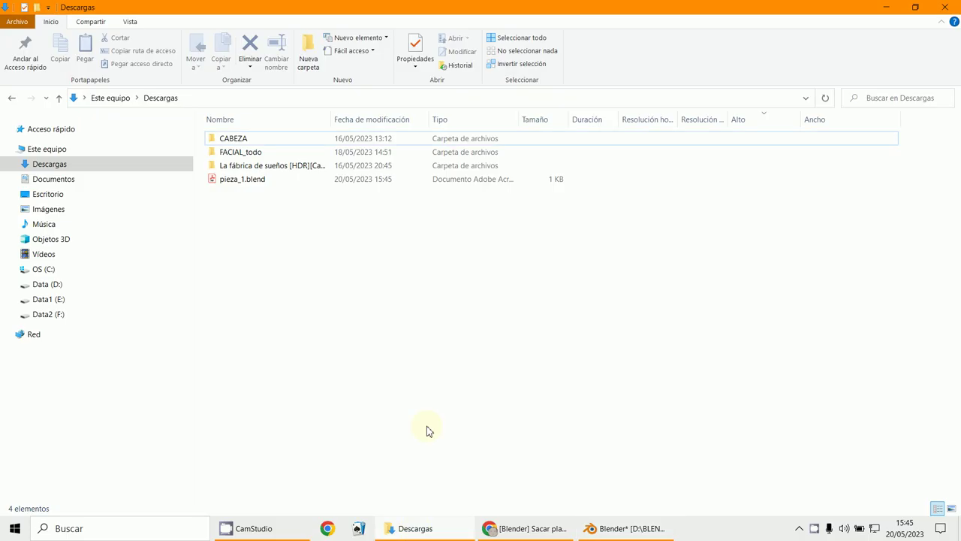
click(230, 182)
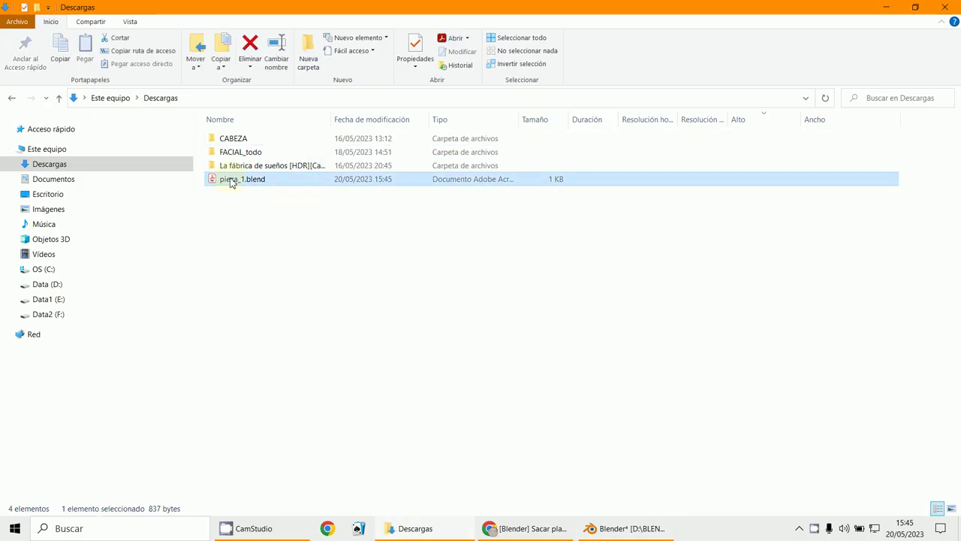
right_click(231, 180)
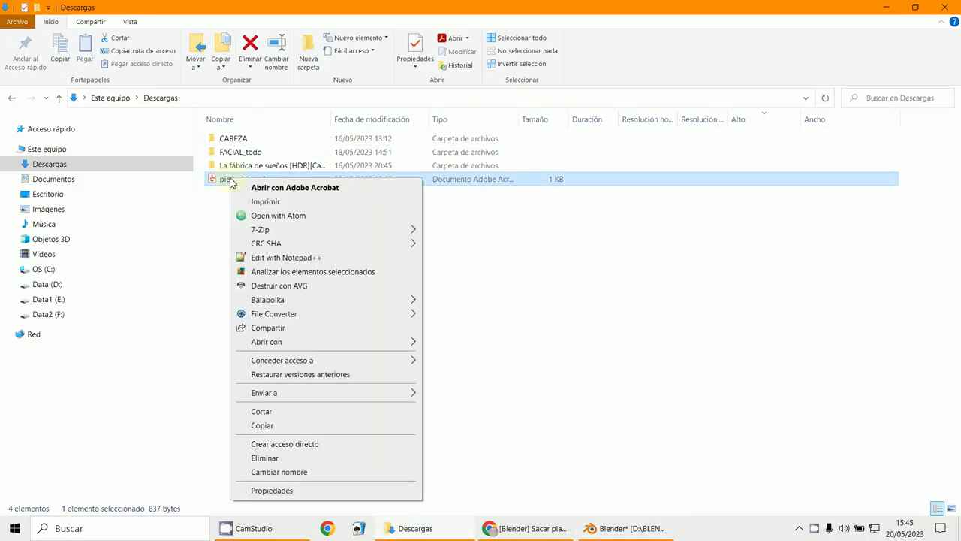
mouse_move(266, 342)
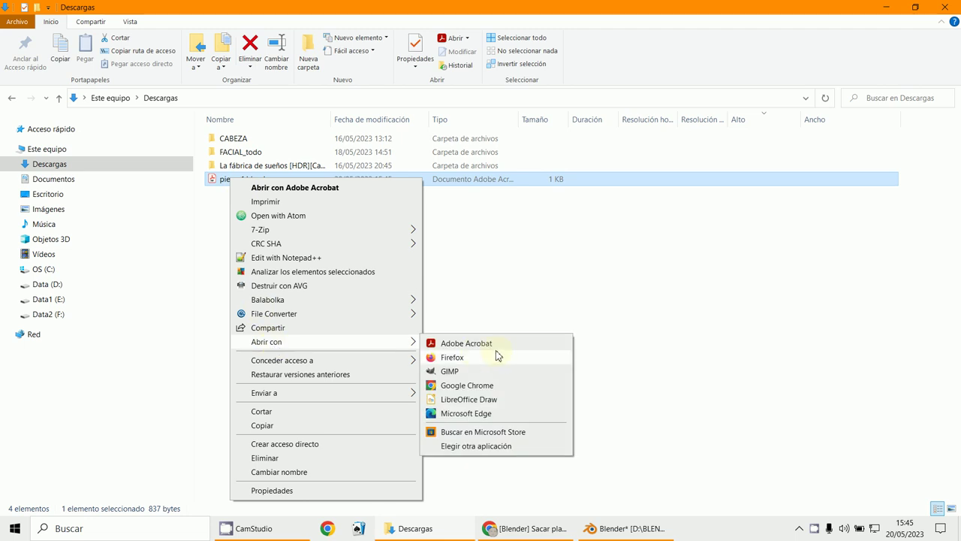
click(467, 343)
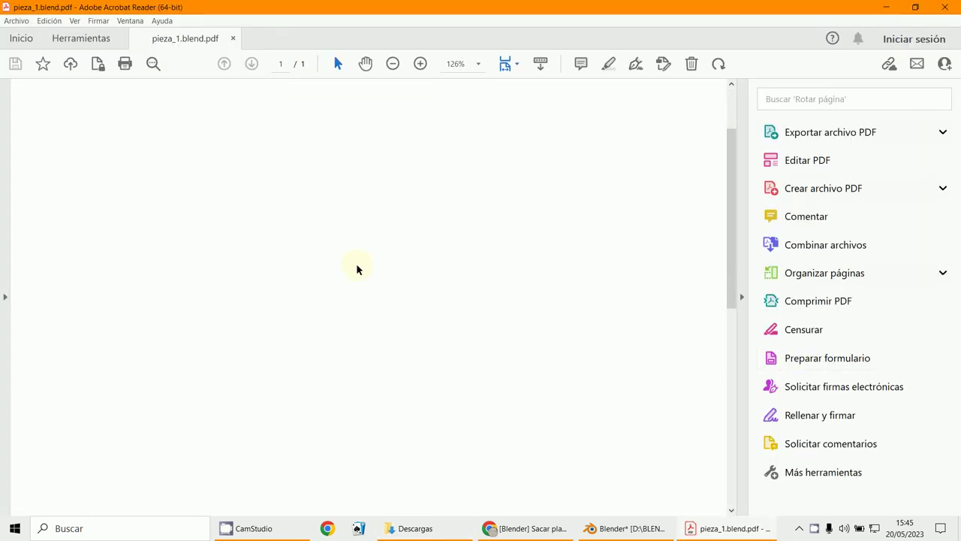
Shrink the PDF page to view it whole, glance at the Chrome forum, and return to Acrobat.
click(392, 64)
click(392, 64)
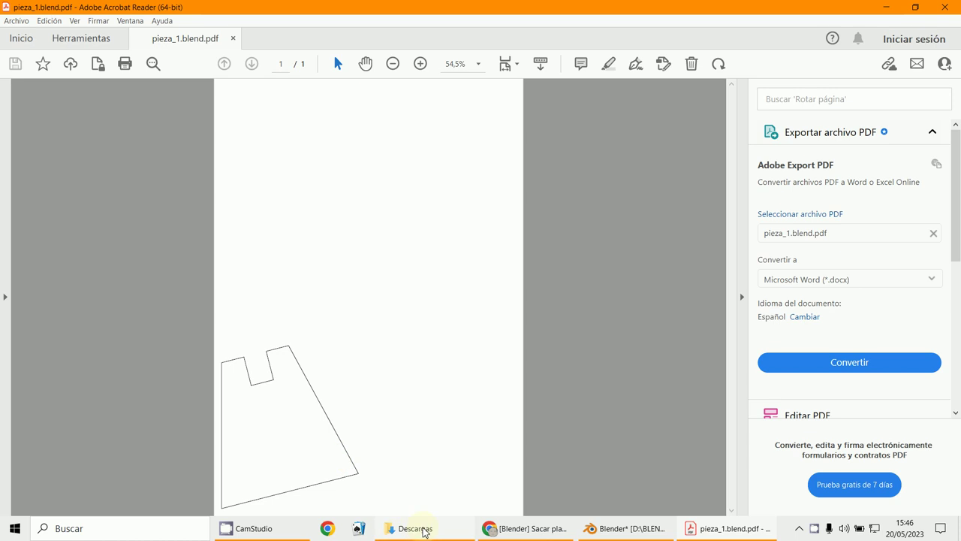
click(518, 533)
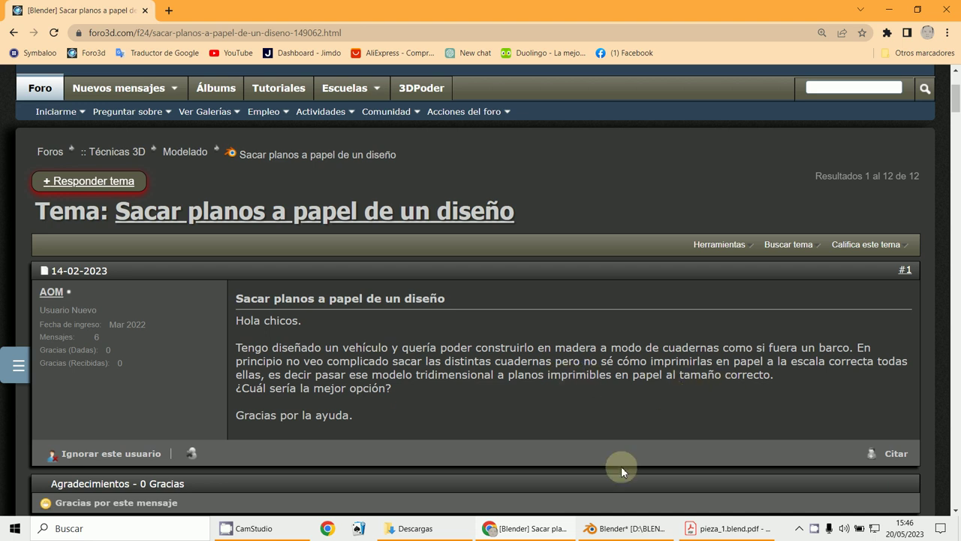
click(727, 528)
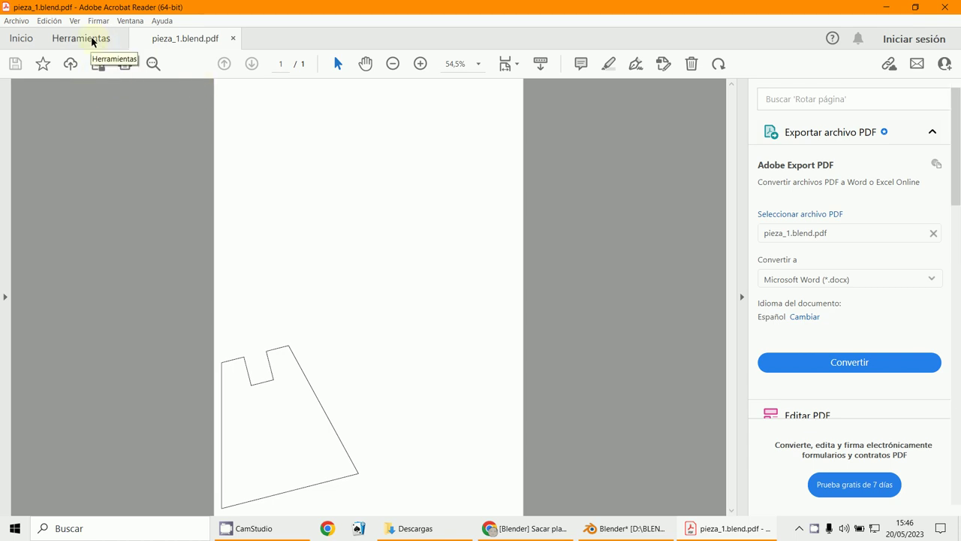
Open Acrobat's Measure tools and zoom the page to 100%.
click(93, 41)
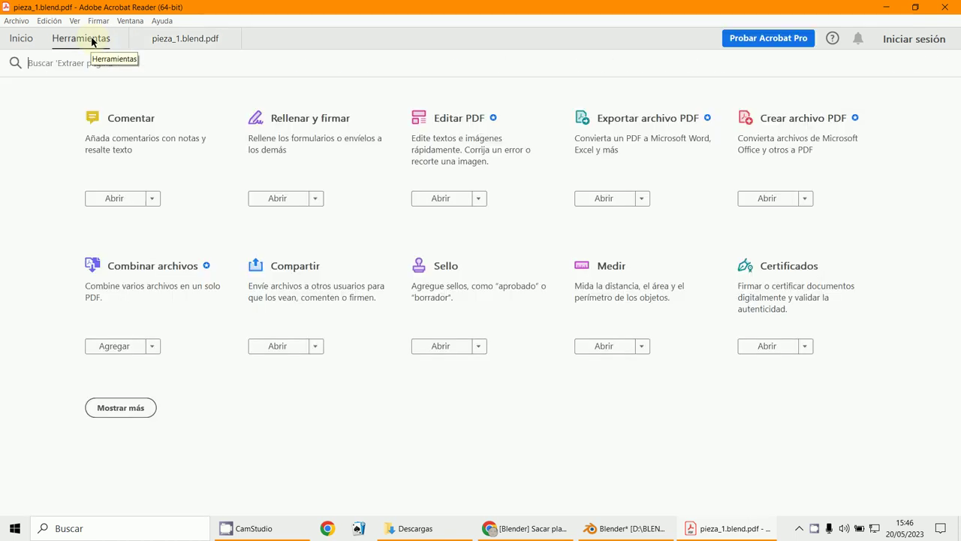
click(603, 274)
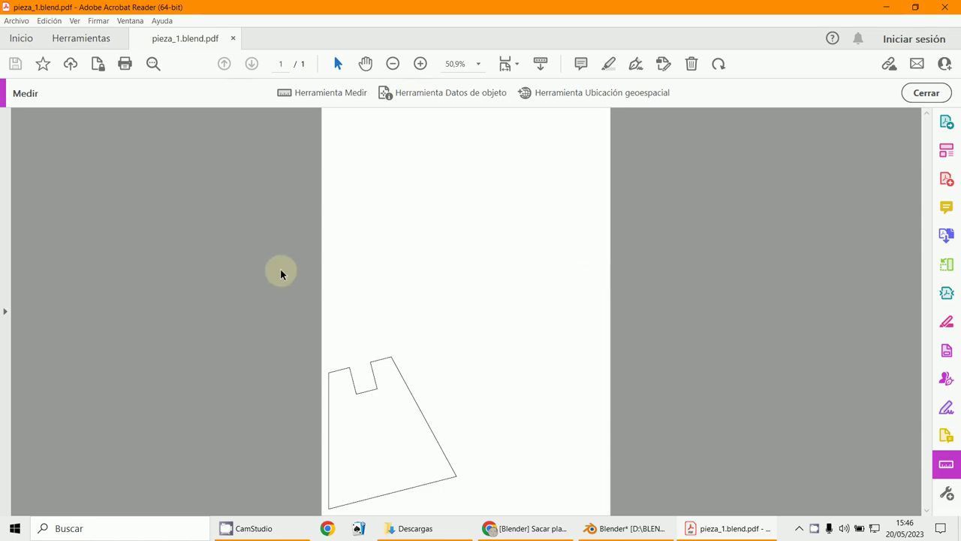
click(420, 64)
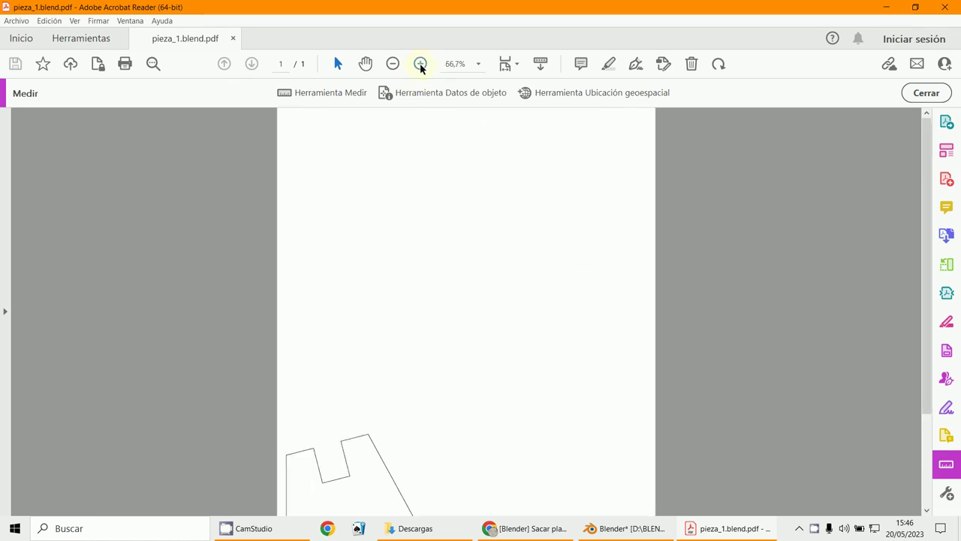
click(421, 64)
click(420, 64)
scroll(462, 156, down, 2)
scroll(462, 158, down, 3)
scroll(462, 161, down, 1)
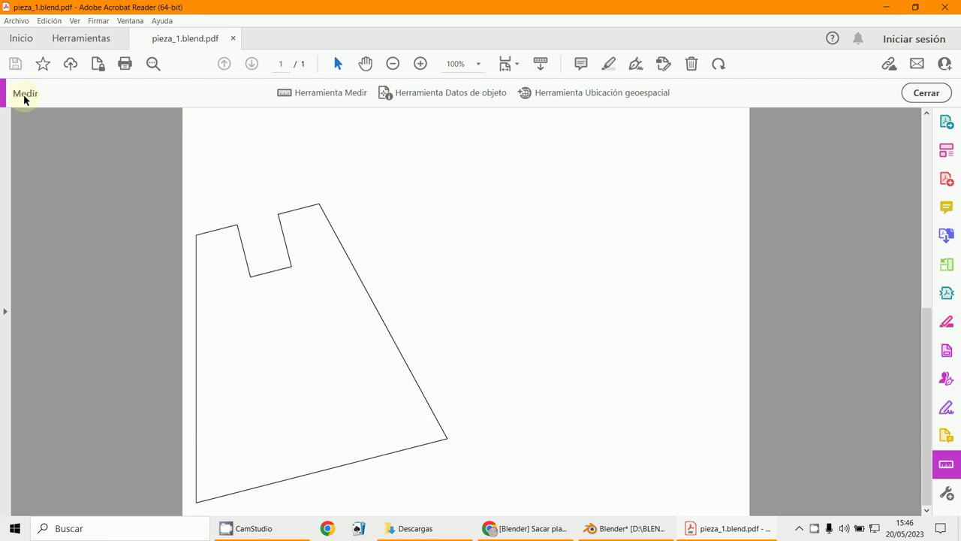
Measure the part's bottom edge corner to corner, reading 9,56 cm.
click(305, 94)
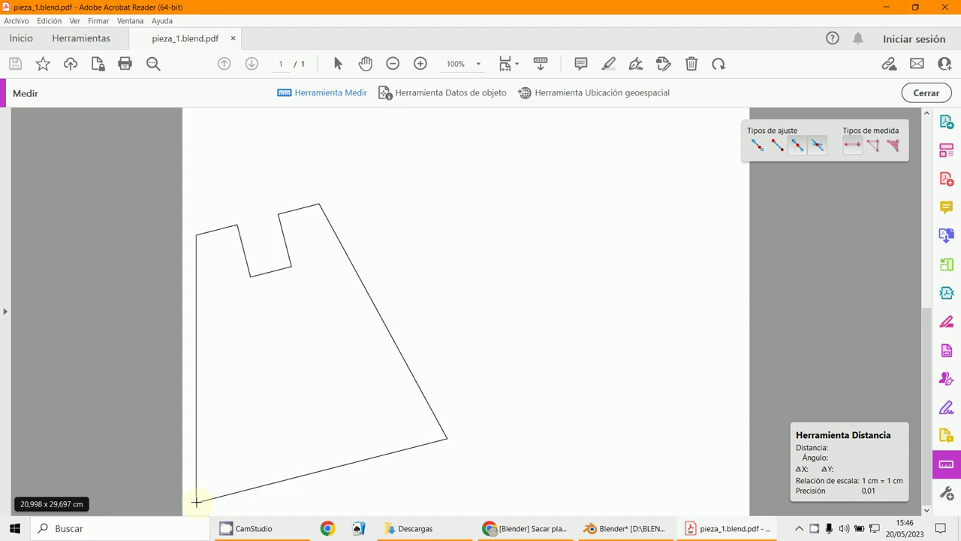
click(196, 502)
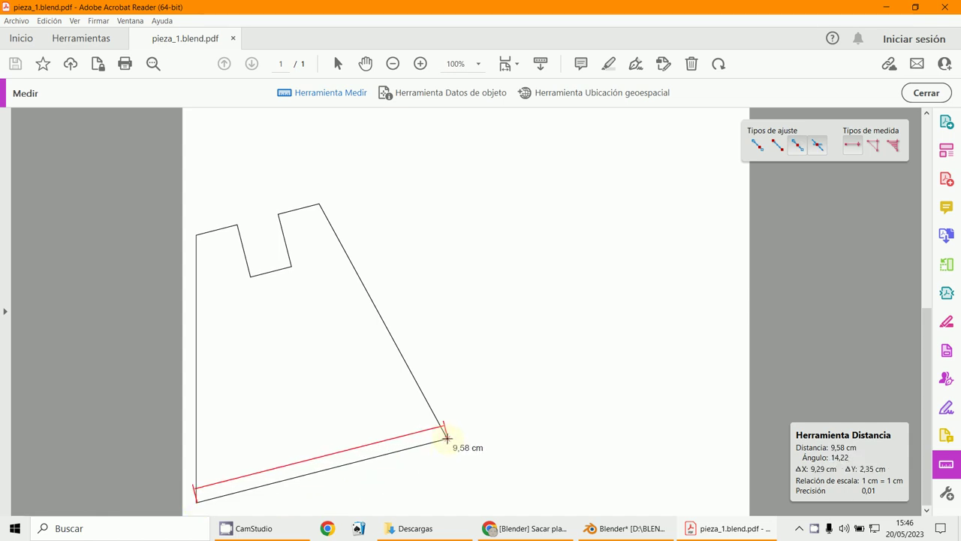
click(447, 438)
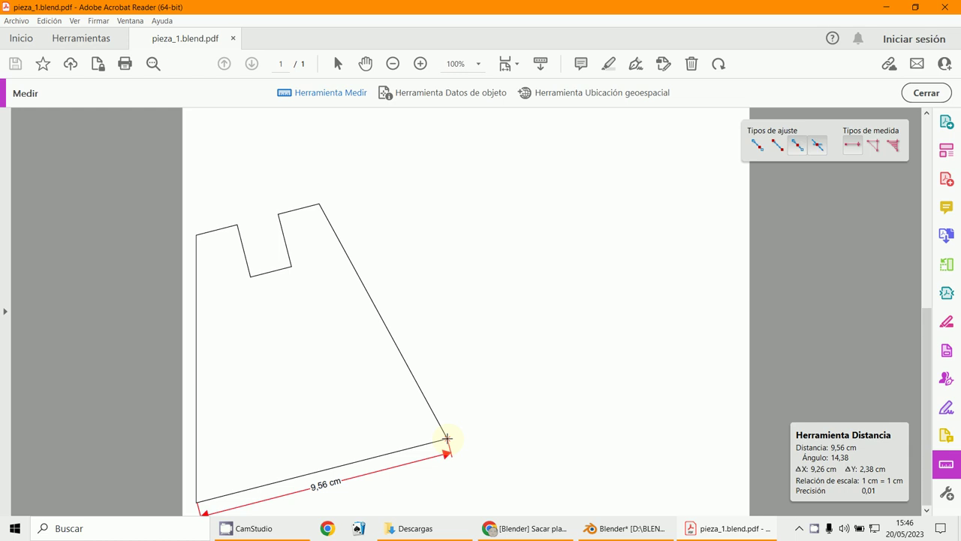
click(468, 457)
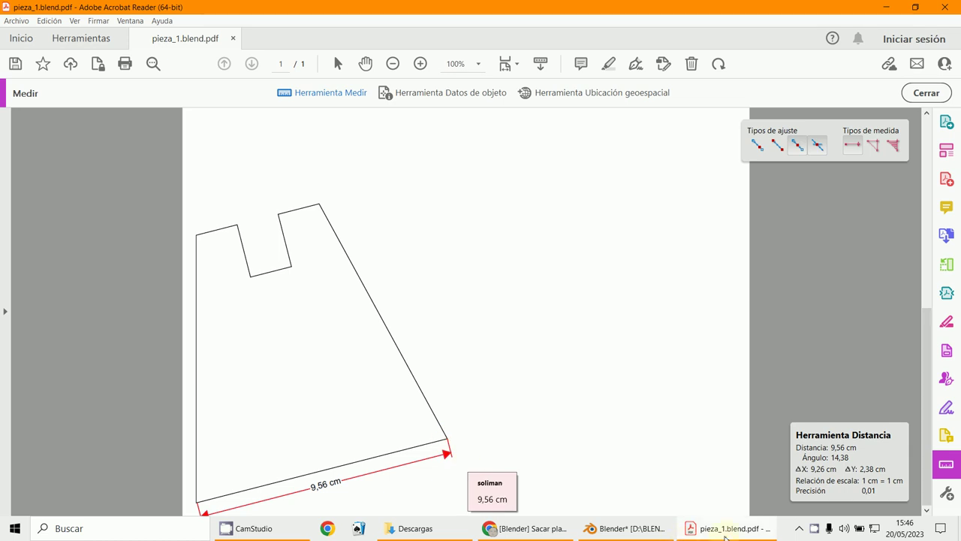
Put the Plane into Edit Mode and select its two left vertices to show the 9.6 cm length.
click(625, 528)
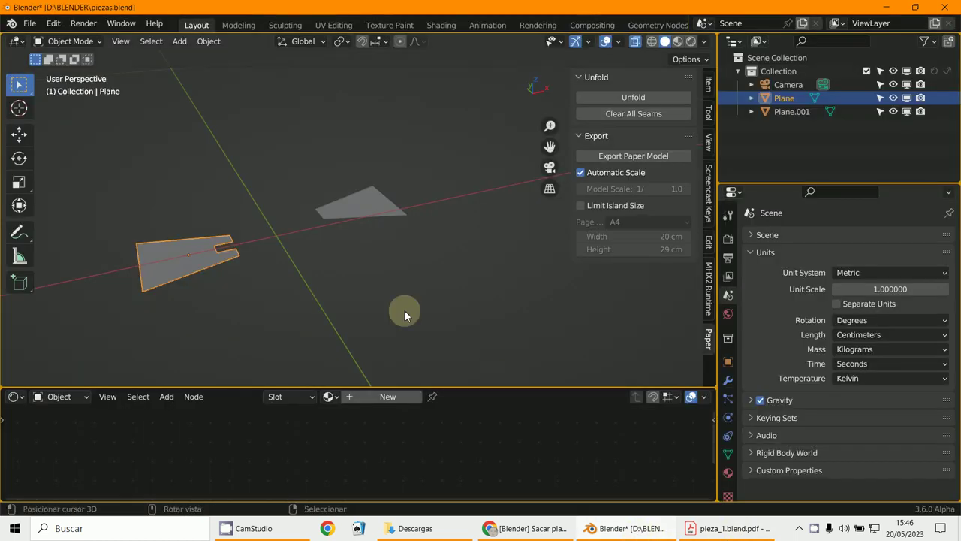
mouse_move(404, 309)
middle_down()
mouse_move(408, 269)
mouse_move(360, 240)
middle_up()
click(71, 41)
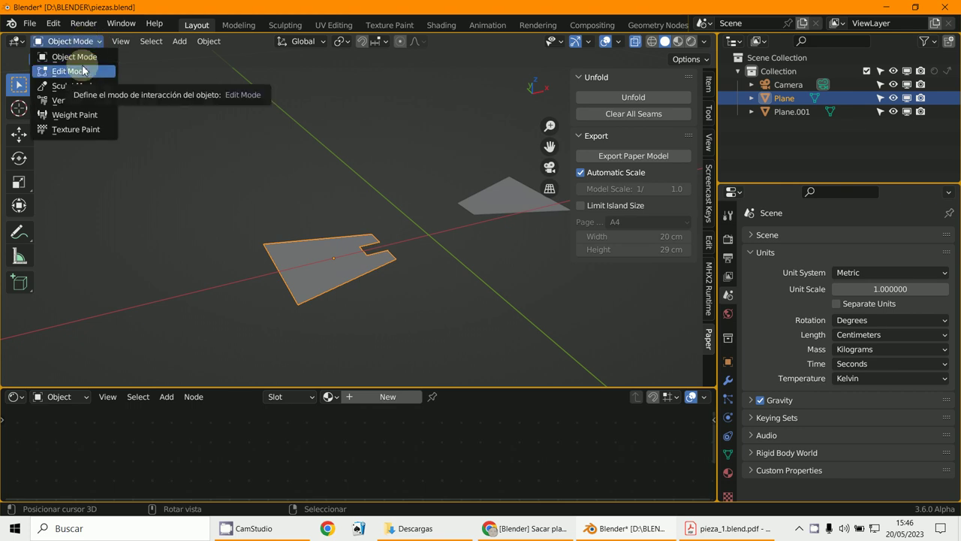
click(83, 71)
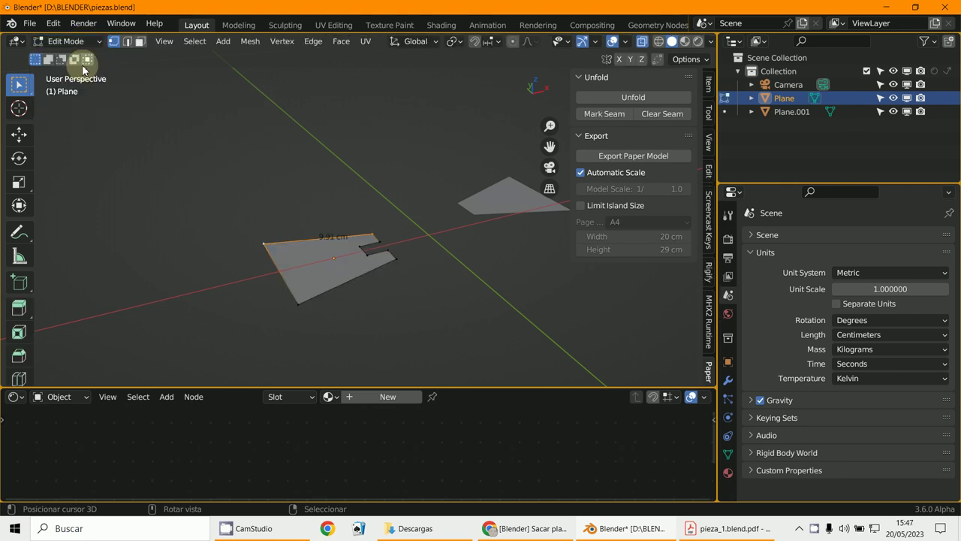
click(252, 243)
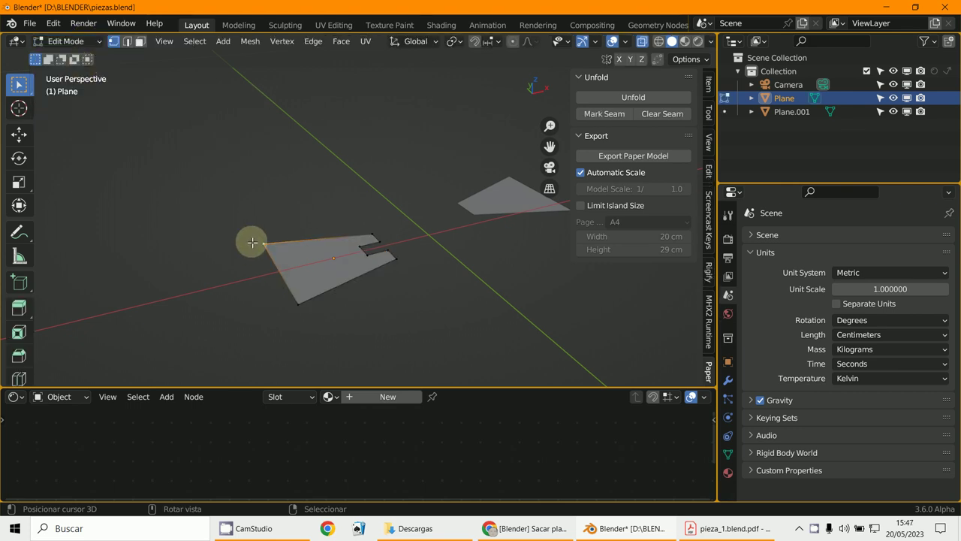
shift+click(283, 300)
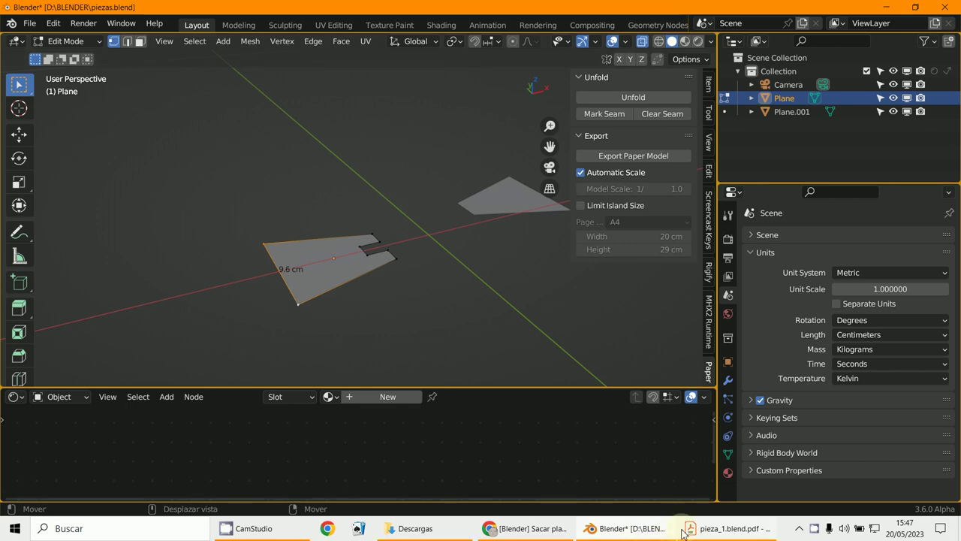
Compare against the PDF drawing, reorienting the Blender view before returning to Acrobat.
click(704, 530)
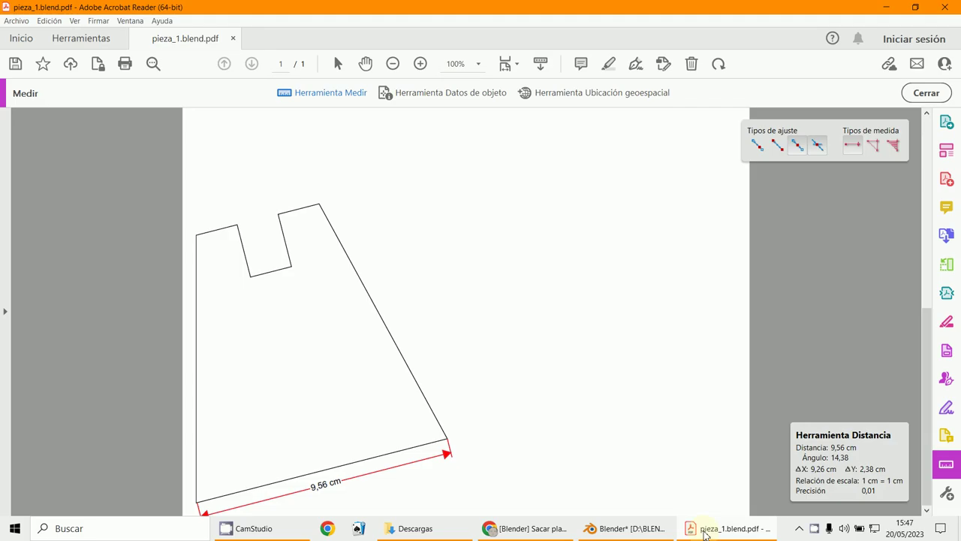
click(705, 531)
middle_drag(408, 343, 251, 303)
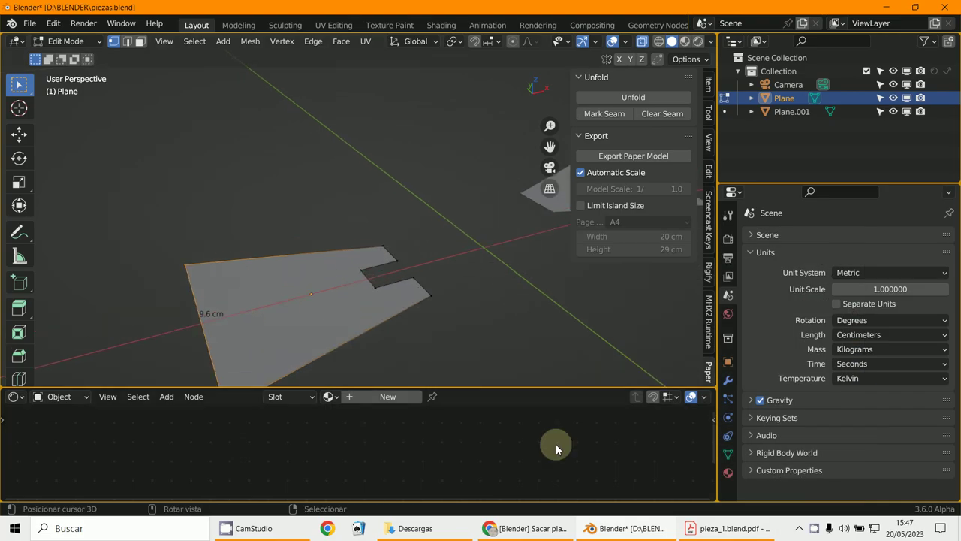
click(723, 529)
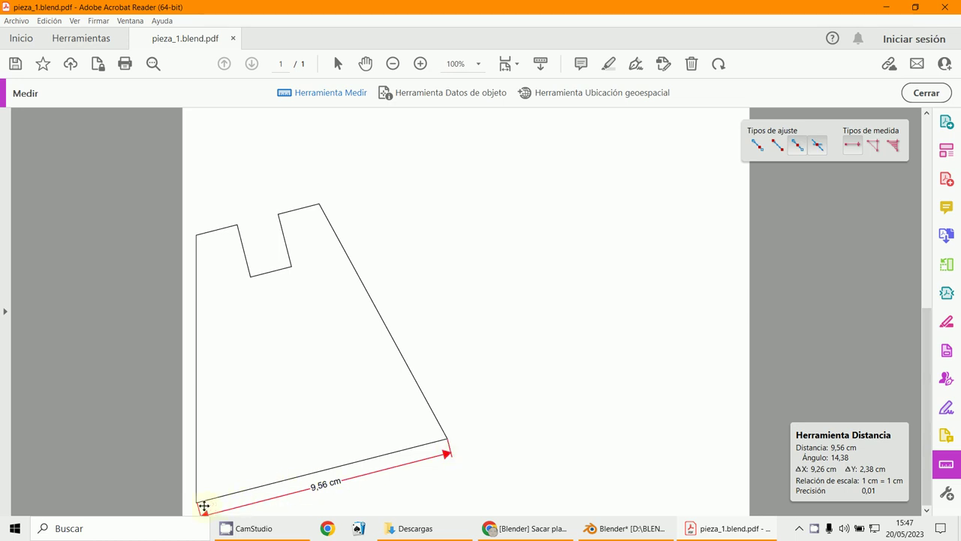
Delete the 9,56 cm measurement and re-measure the bottom edge as 9,55 cm.
click(196, 503)
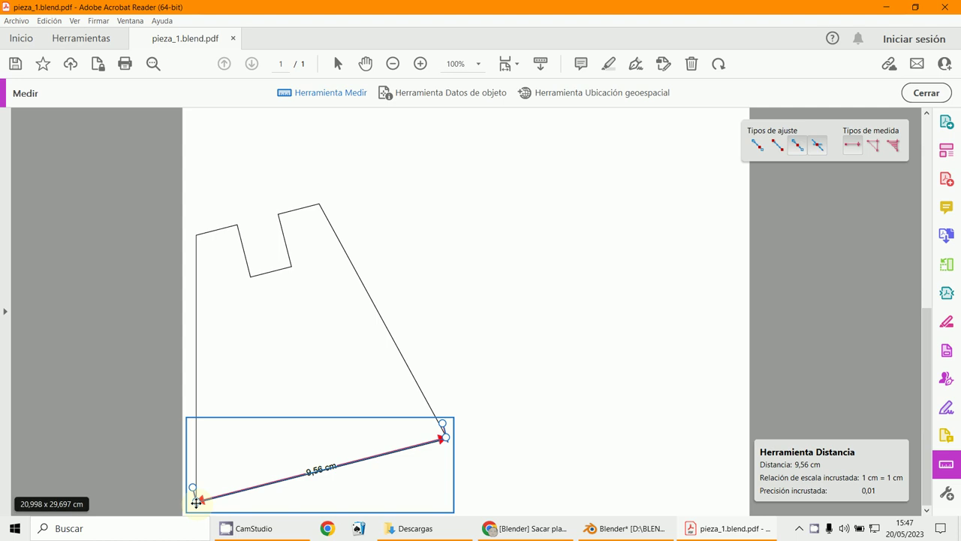
key(Delete)
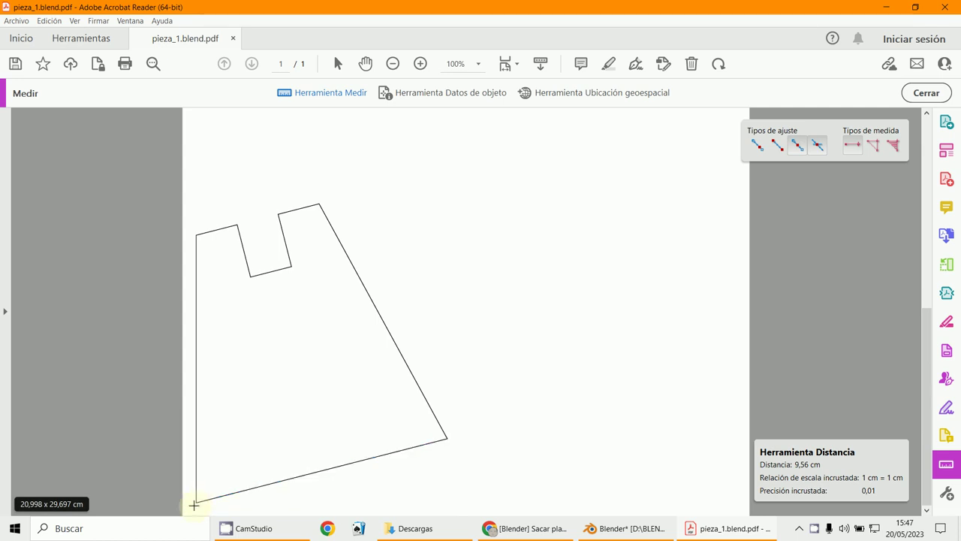
click(195, 501)
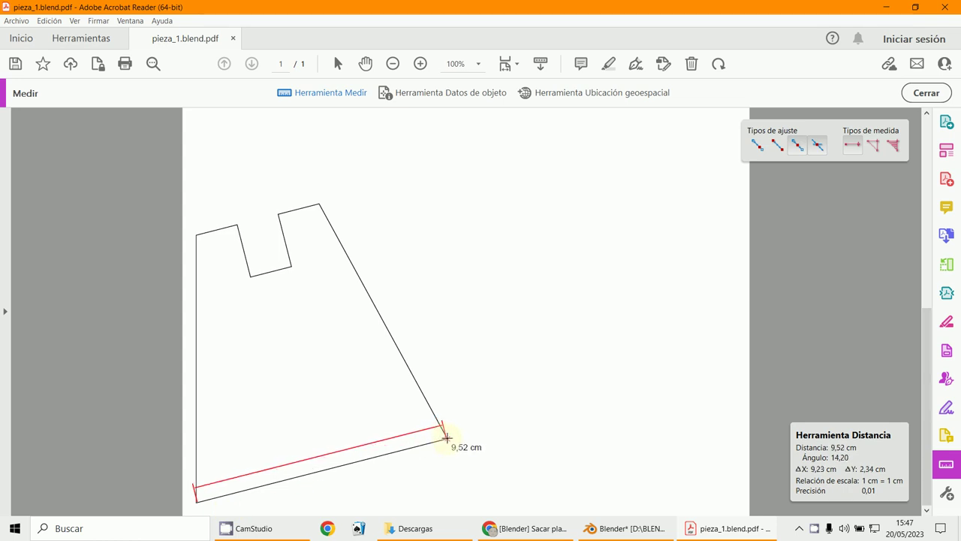
click(448, 437)
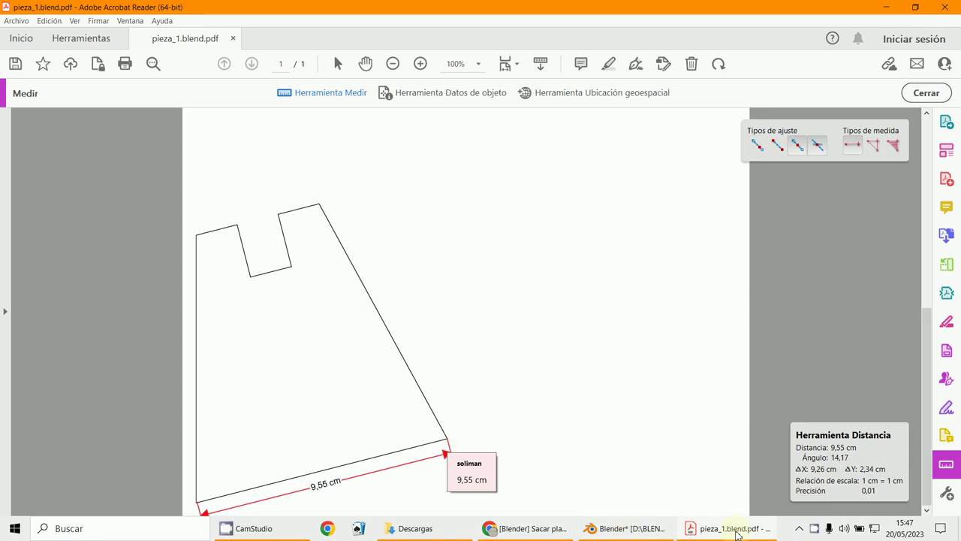
click(624, 528)
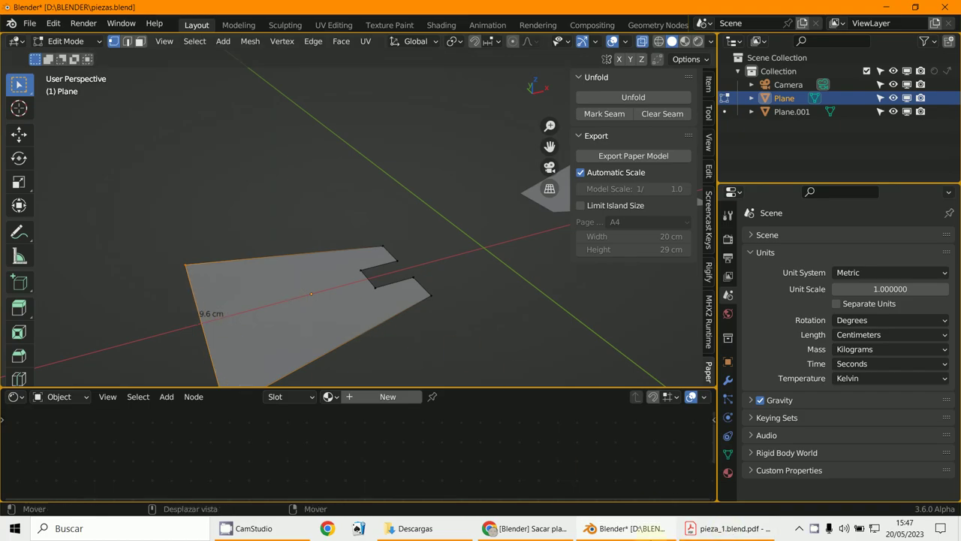
key(alt+Tab)
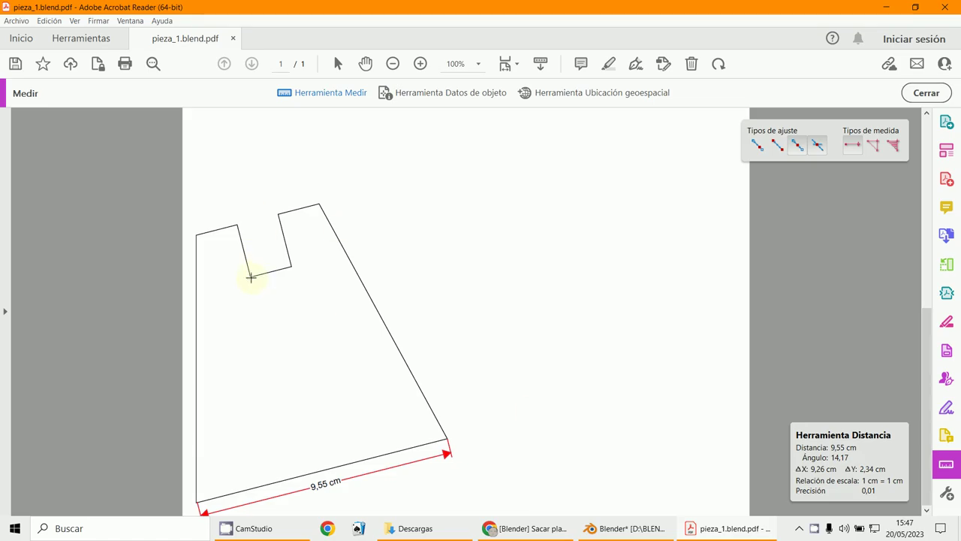
Dimension the notch width at 1,56 cm and the slanted right edge at 9,87 cm.
click(250, 275)
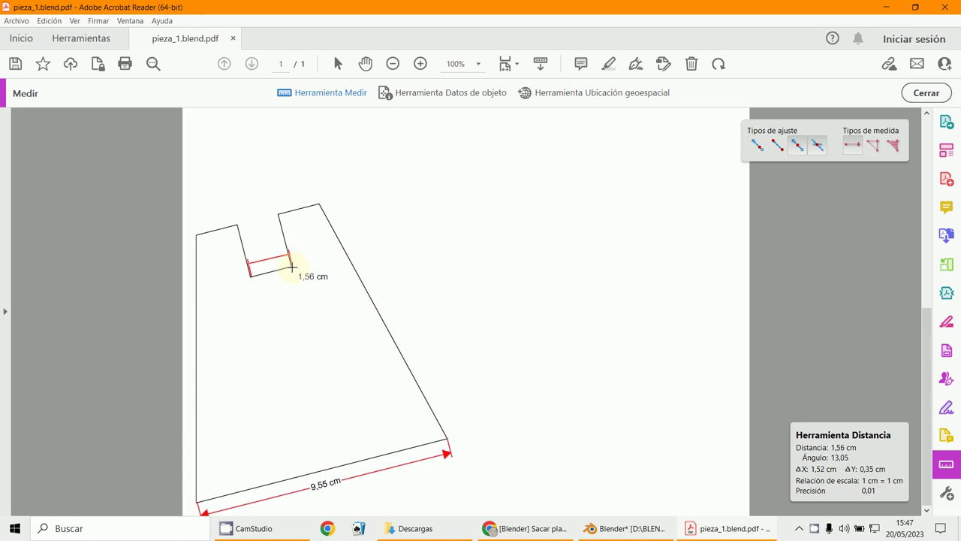
click(292, 266)
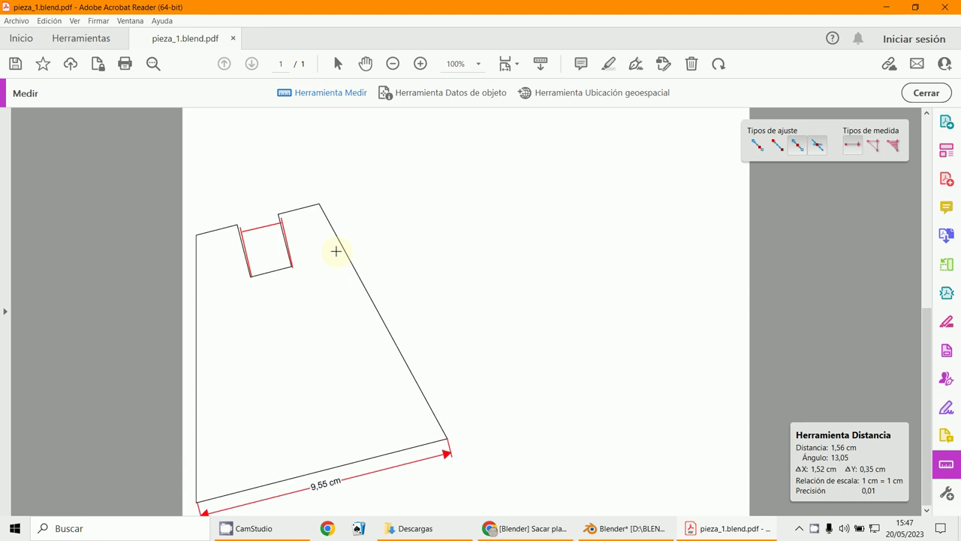
click(335, 251)
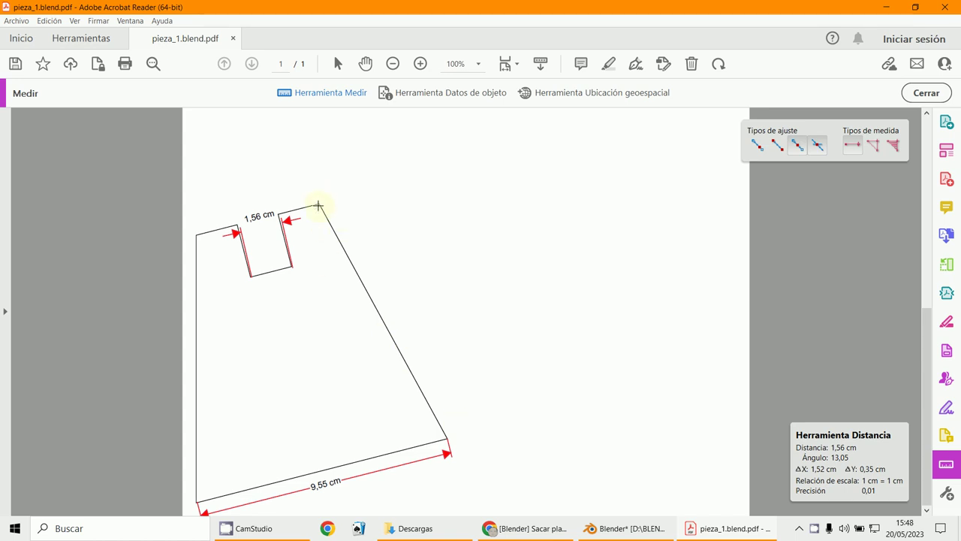
click(319, 205)
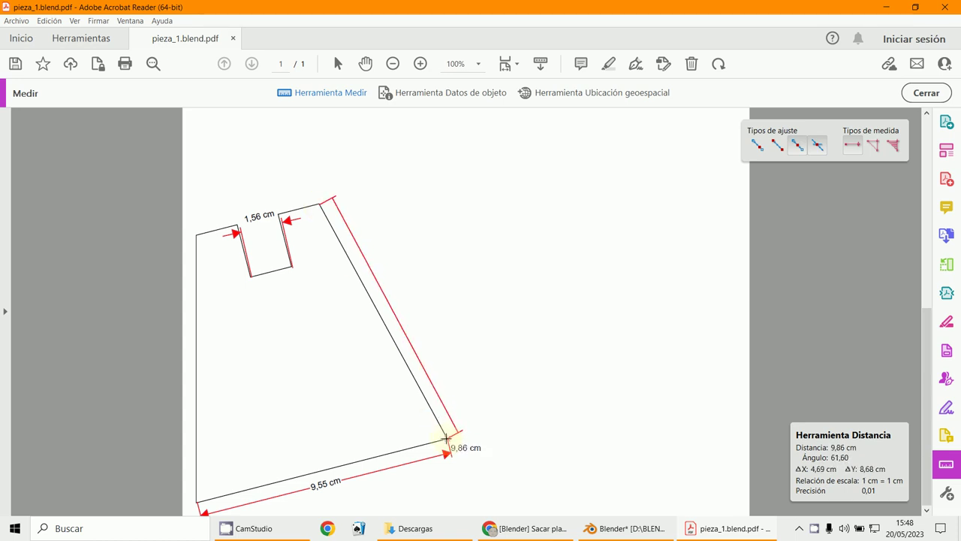
click(437, 439)
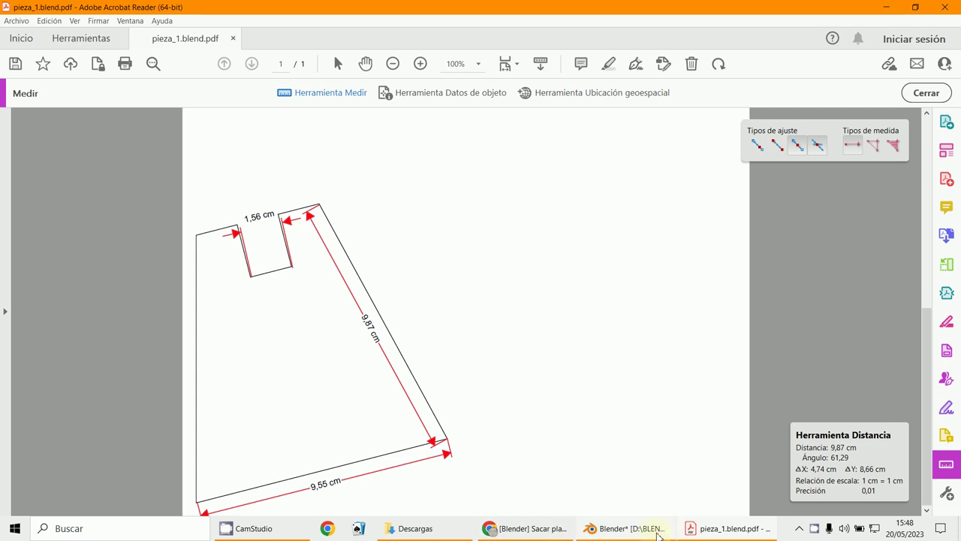
click(658, 534)
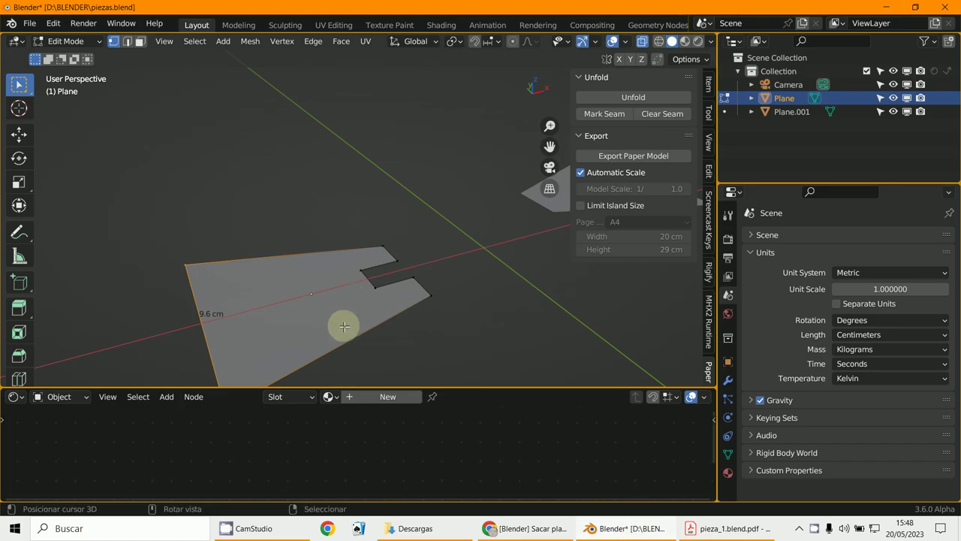
Select the slanted edge's vertices in Blender to read its 9.91 cm length, then return to Acrobat.
mouse_move(344, 326)
middle_down()
mouse_move(343, 290)
mouse_move(322, 300)
middle_up()
right_click(197, 345)
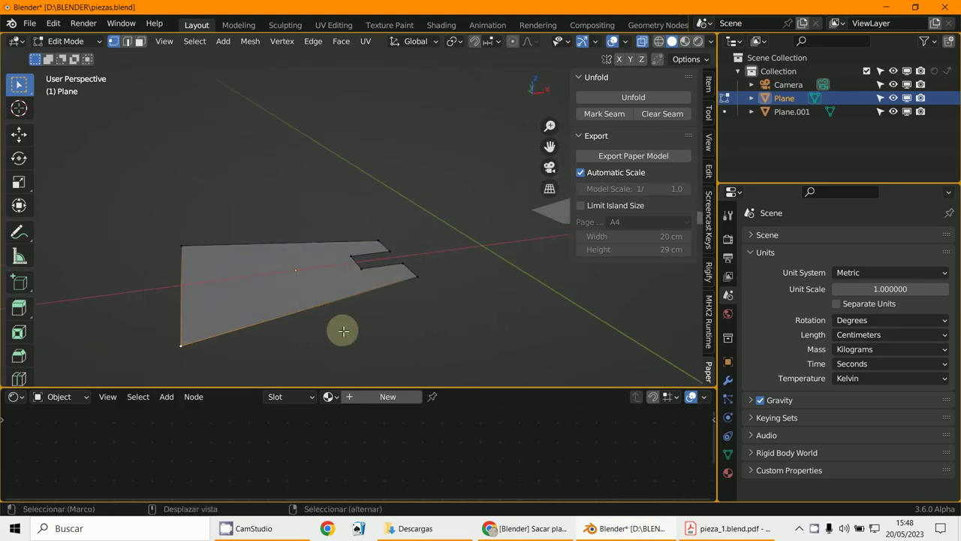
mouse_move(414, 293)
middle_down()
mouse_move(428, 313)
mouse_move(391, 335)
mouse_move(393, 243)
middle_up()
scroll(427, 311, up, 3)
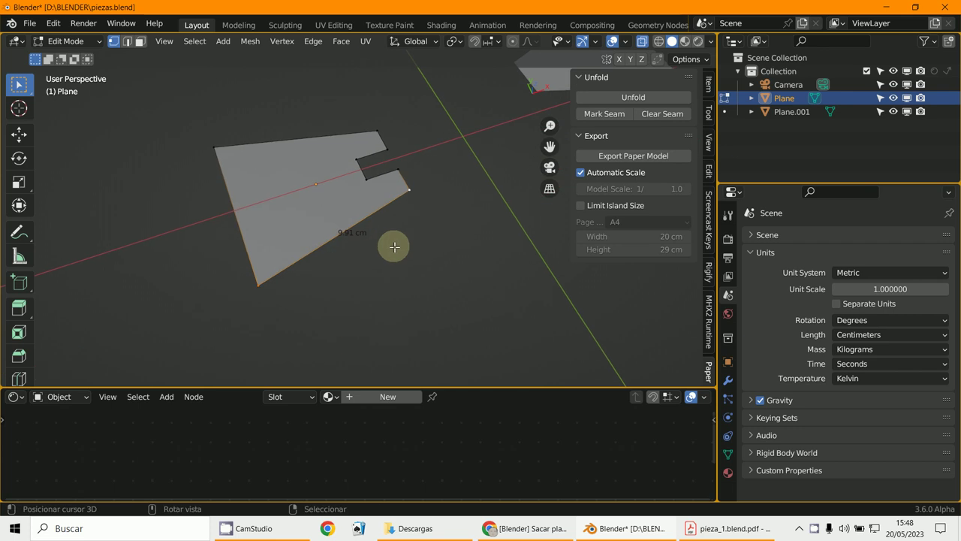
scroll(394, 247, up, 5)
scroll(393, 247, up, 2)
scroll(405, 270, down, 5)
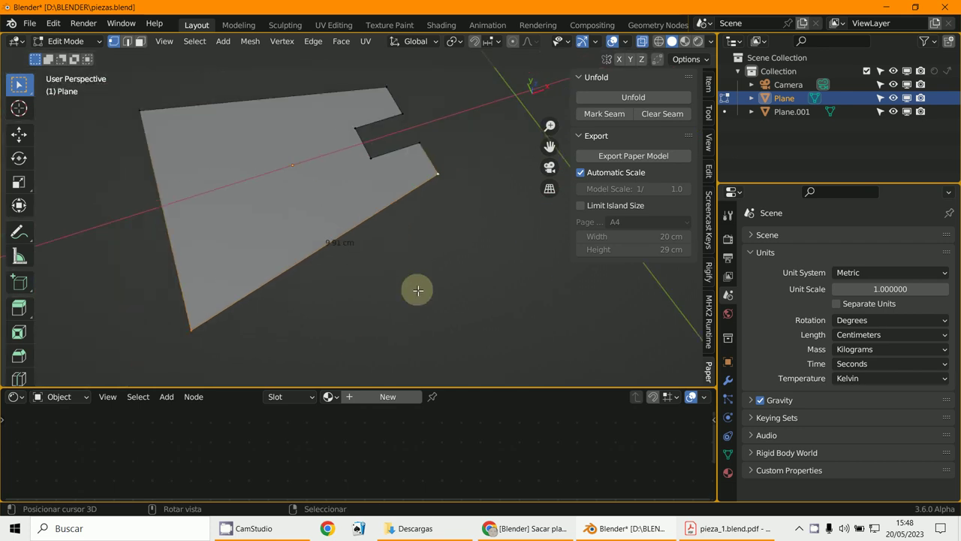
click(766, 532)
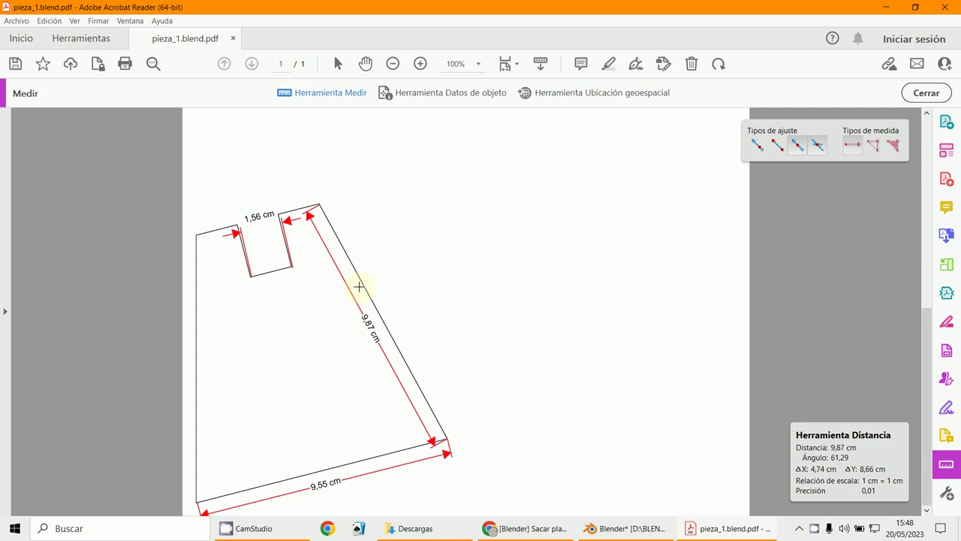
Start a measurement at the top-right corner, then cancel it.
scroll(333, 245, up, 1)
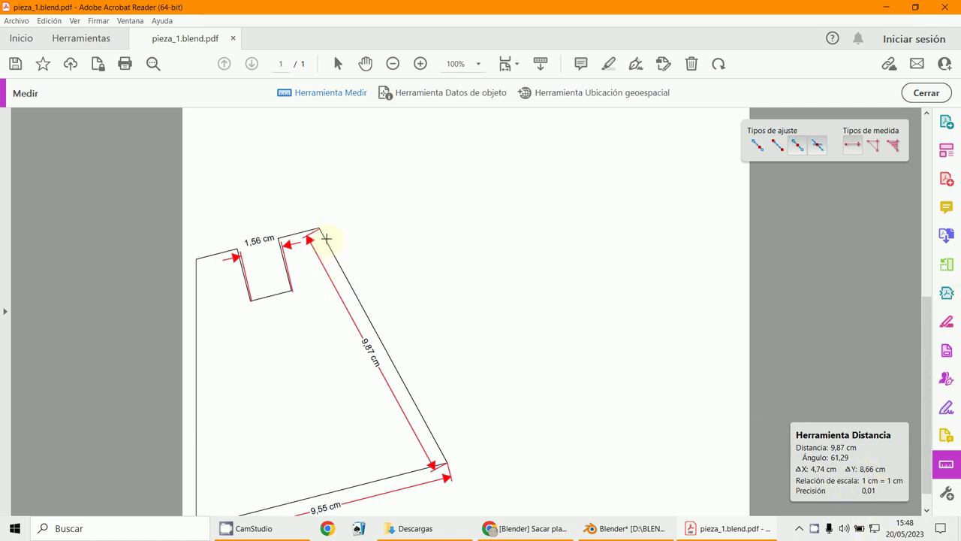
scroll(326, 239, up, 2)
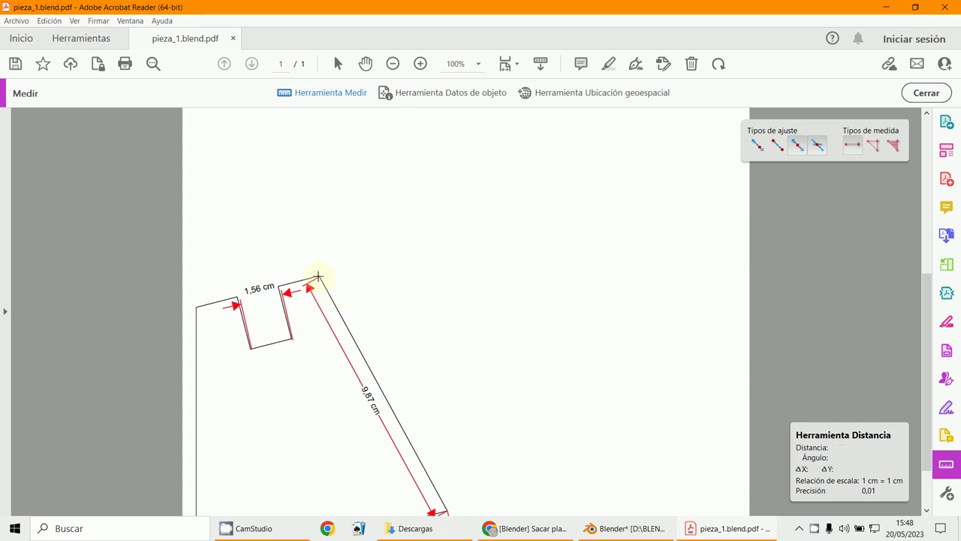
click(318, 277)
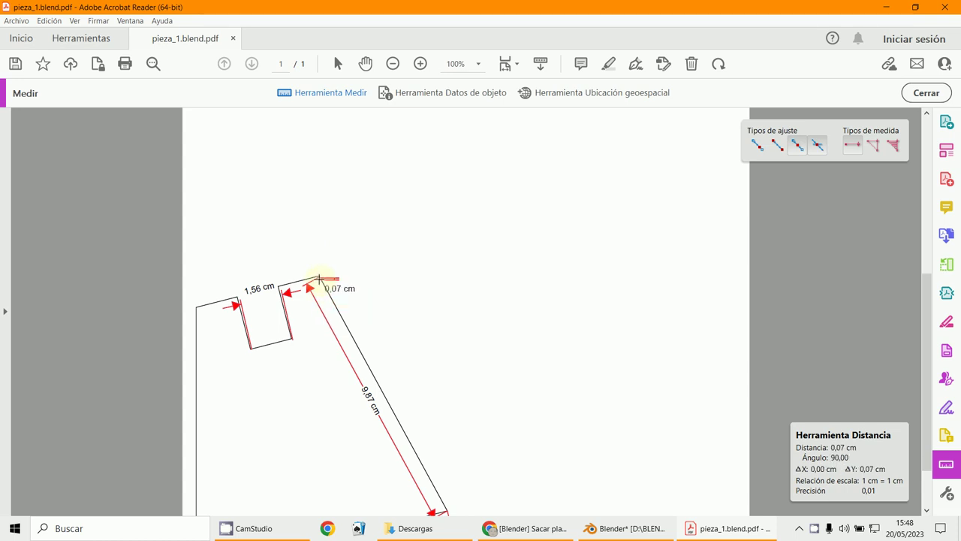
right_click(389, 256)
key(Escape)
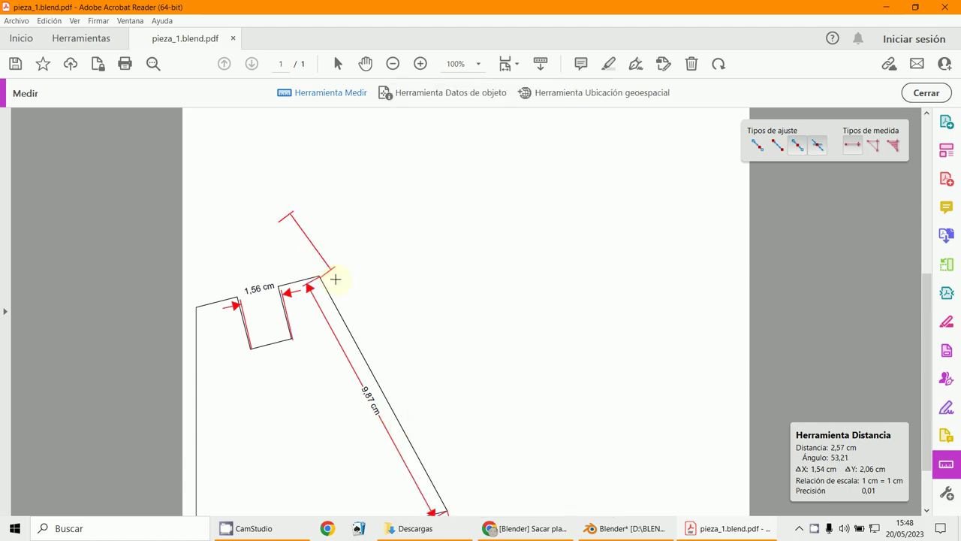
scroll(412, 268, down, 2)
Close the measured PDF without saving changes.
click(629, 528)
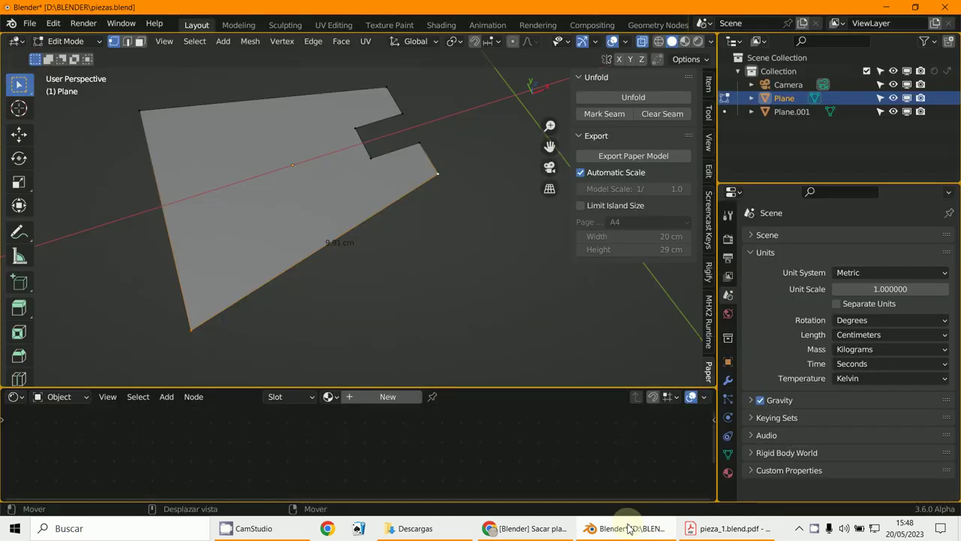
click(749, 531)
click(948, 9)
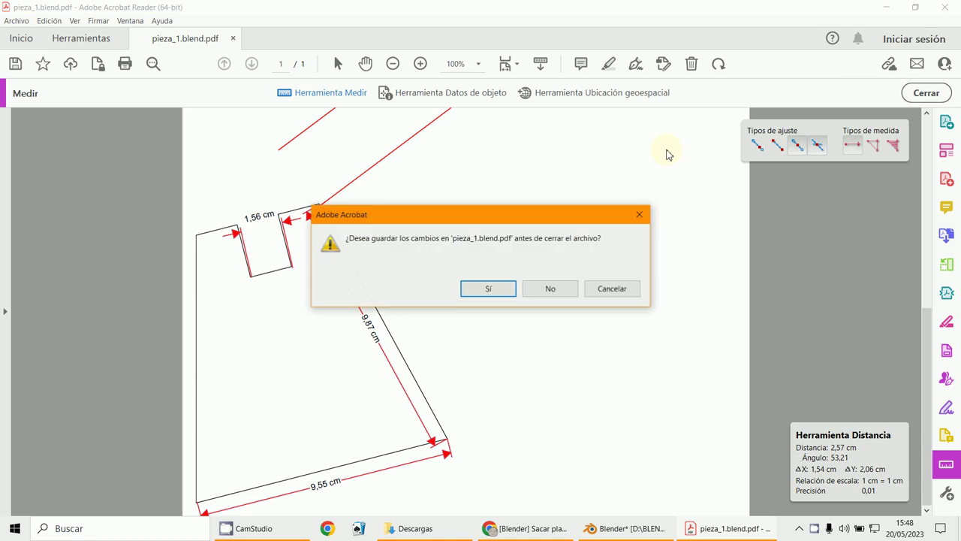
click(550, 288)
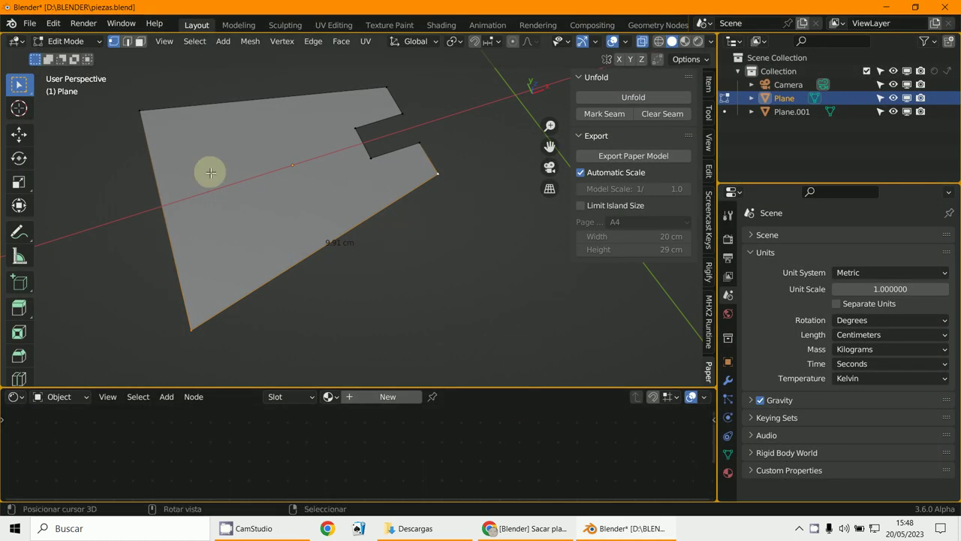
click(66, 41)
Return to Object Mode, select Plane.001, and orbit until both pieces are visible.
click(73, 58)
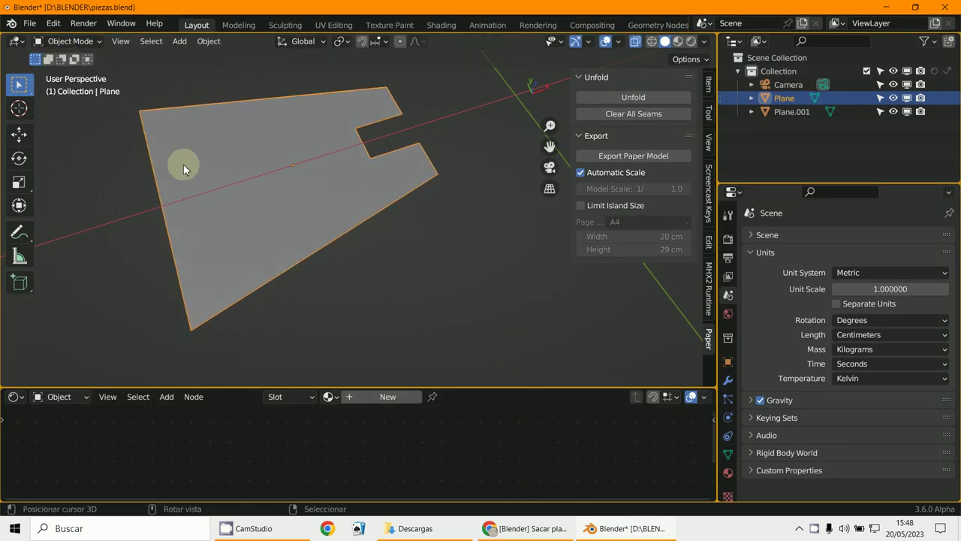
mouse_move(182, 163)
middle_down()
mouse_move(317, 215)
mouse_move(306, 203)
mouse_move(384, 215)
mouse_move(290, 221)
mouse_move(354, 213)
middle_up()
click(386, 205)
middle_drag(324, 274, 422, 246)
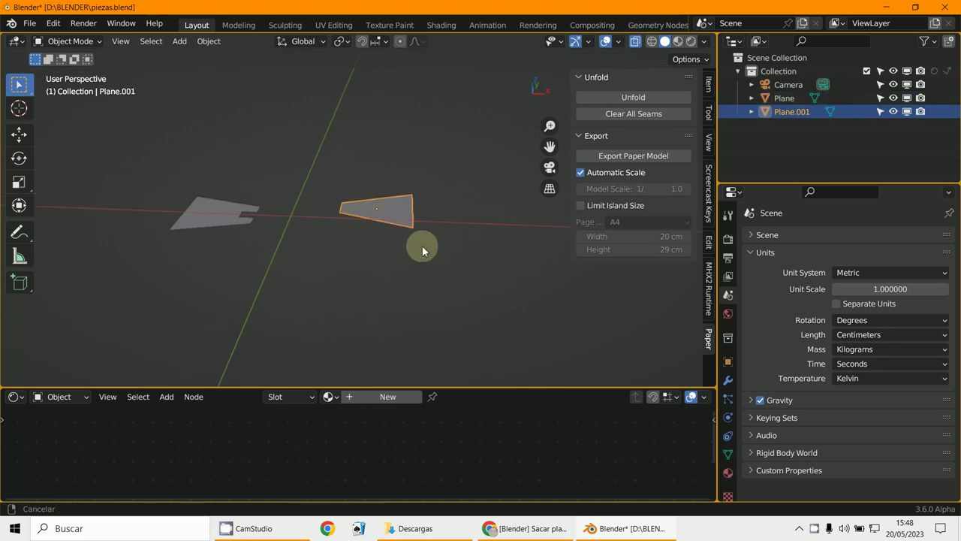
middle_drag(360, 233, 365, 234)
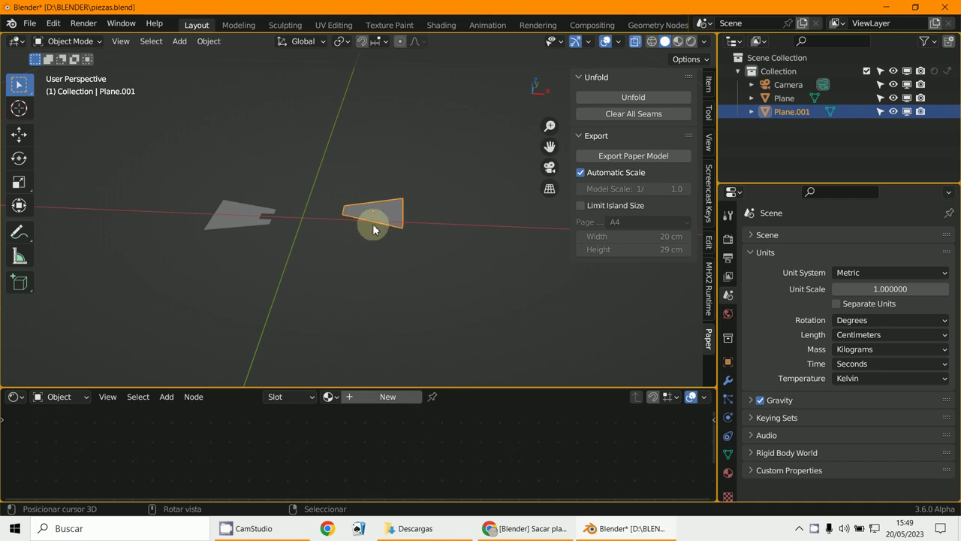
middle_drag(366, 228, 391, 248)
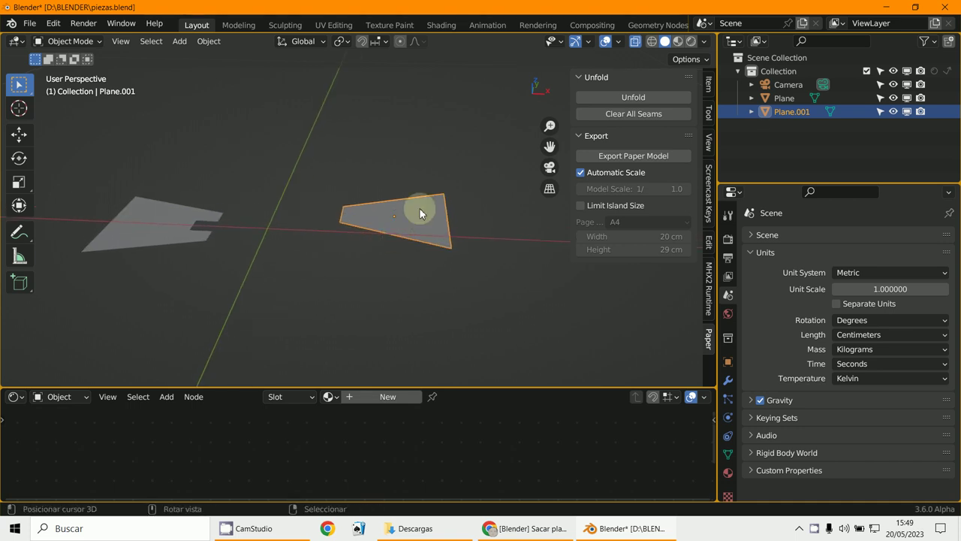
Add a Solidify modifier to Plane.001 with a 1 cm thickness.
click(729, 381)
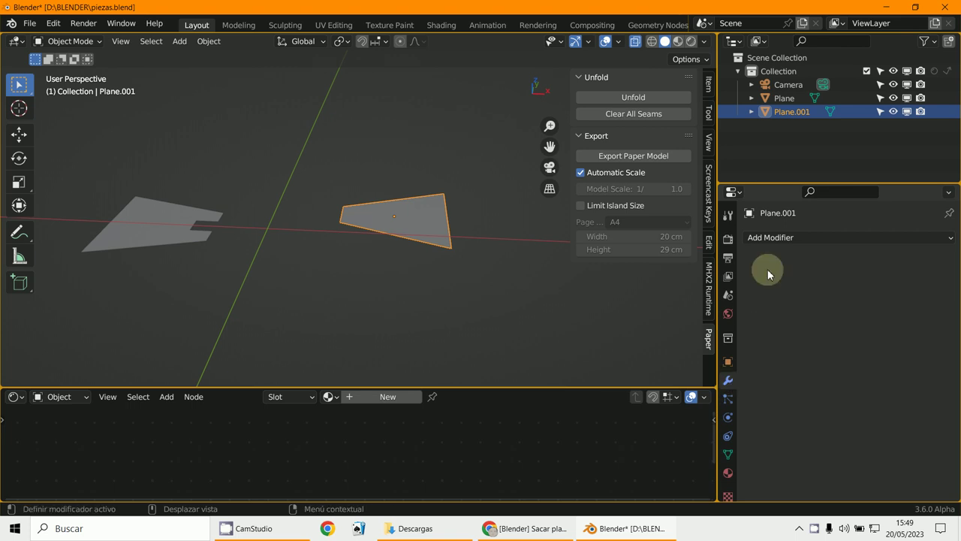
click(770, 238)
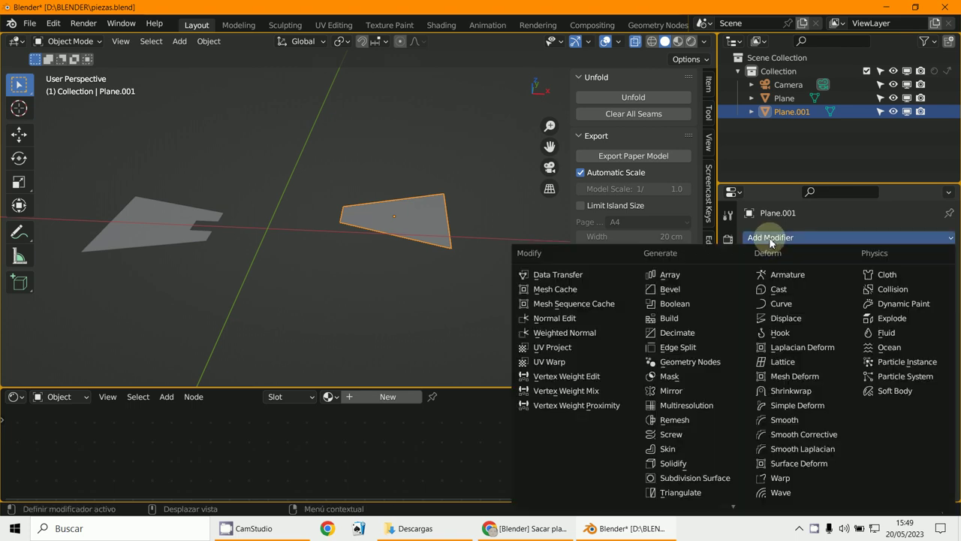
click(676, 464)
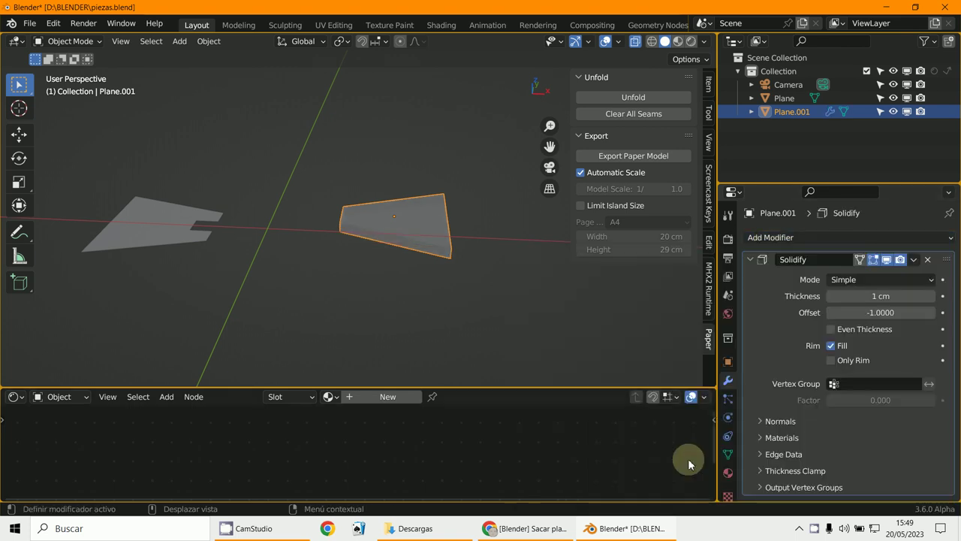
click(882, 298)
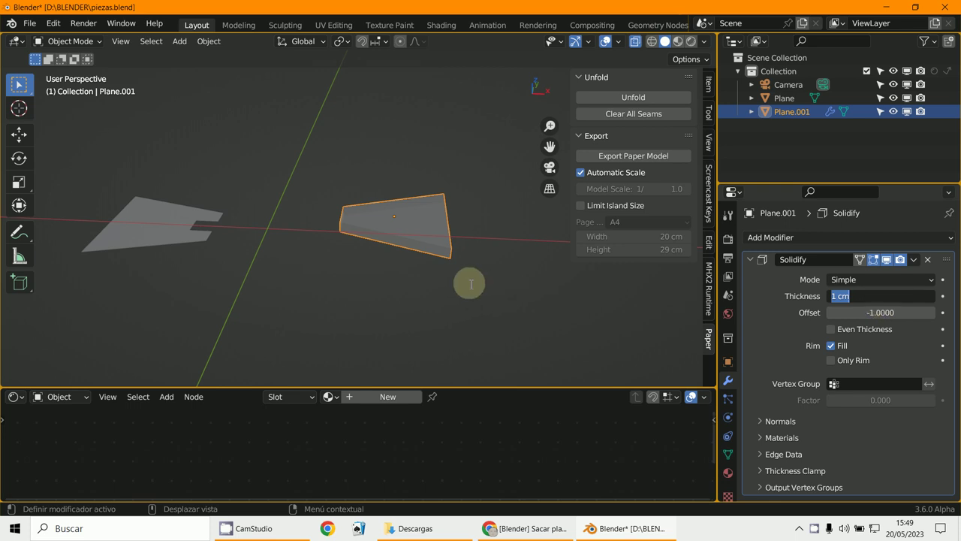
click(418, 311)
mouse_move(419, 310)
middle_down()
mouse_move(406, 257)
mouse_move(425, 257)
mouse_move(388, 267)
mouse_move(250, 257)
middle_up()
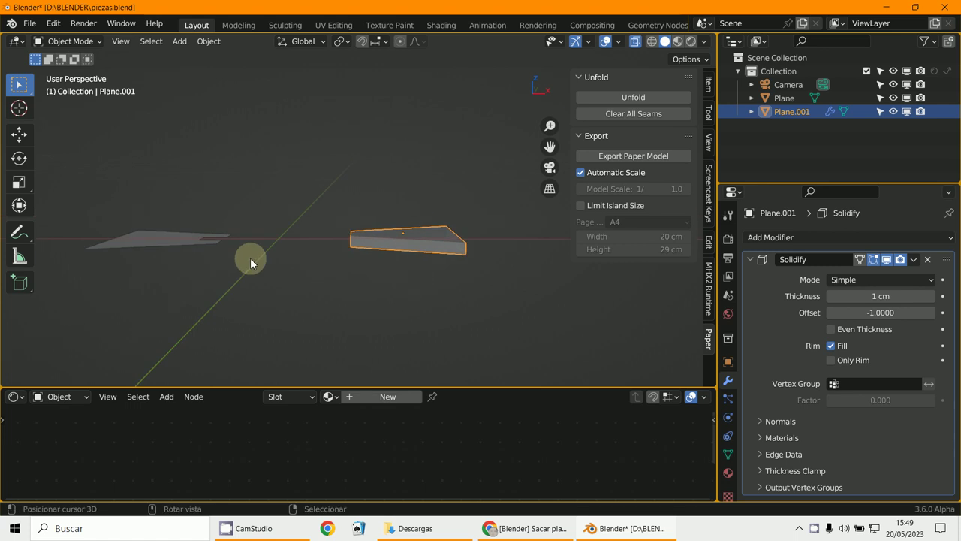
click(197, 237)
Add a 1 cm Solidify modifier to Plane, then reselect Plane.001.
click(789, 241)
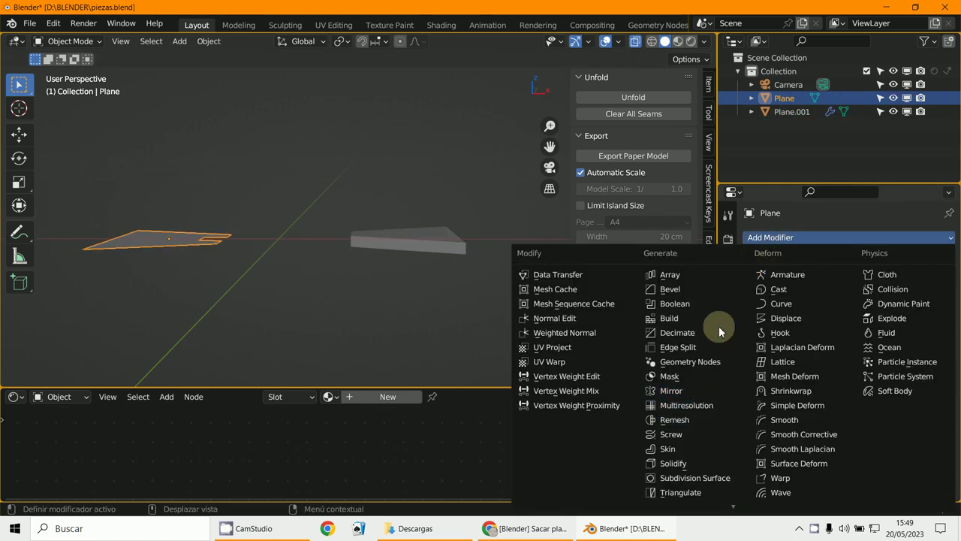
click(688, 462)
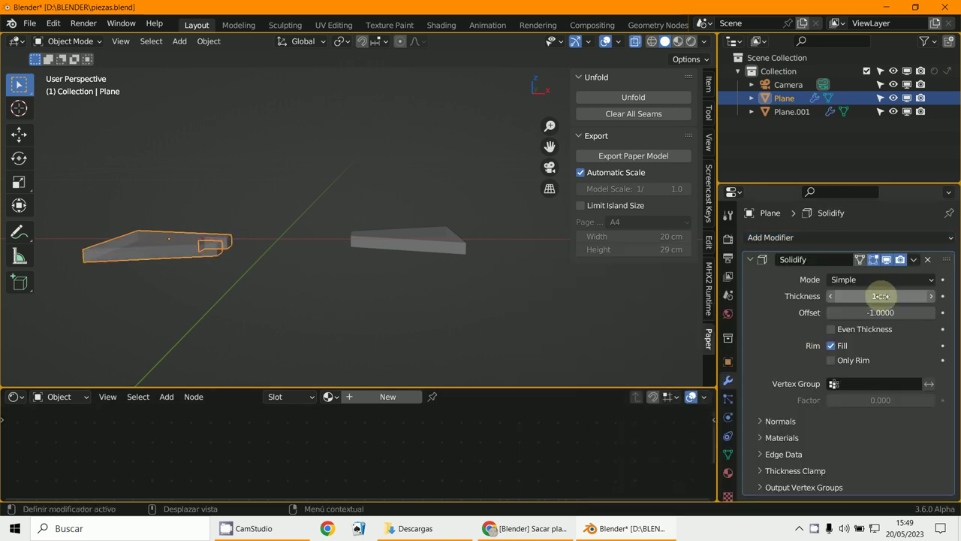
middle_drag(336, 319, 354, 314)
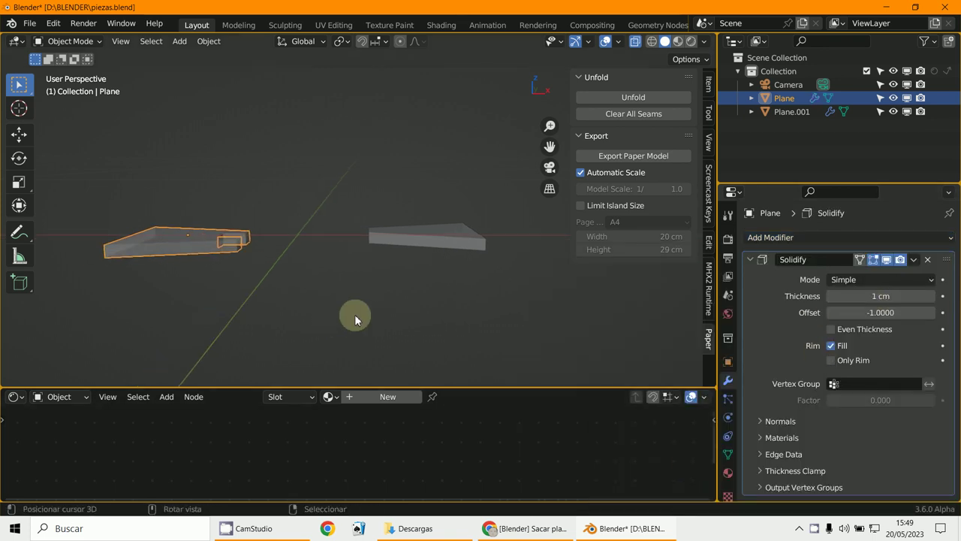
mouse_move(497, 172)
middle_down()
mouse_move(375, 268)
mouse_move(384, 259)
middle_up()
click(382, 242)
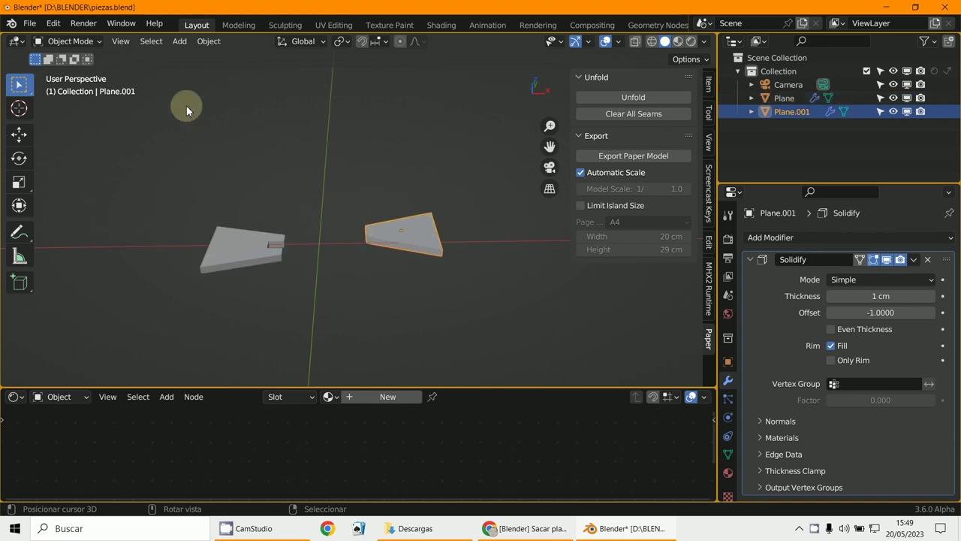
click(31, 25)
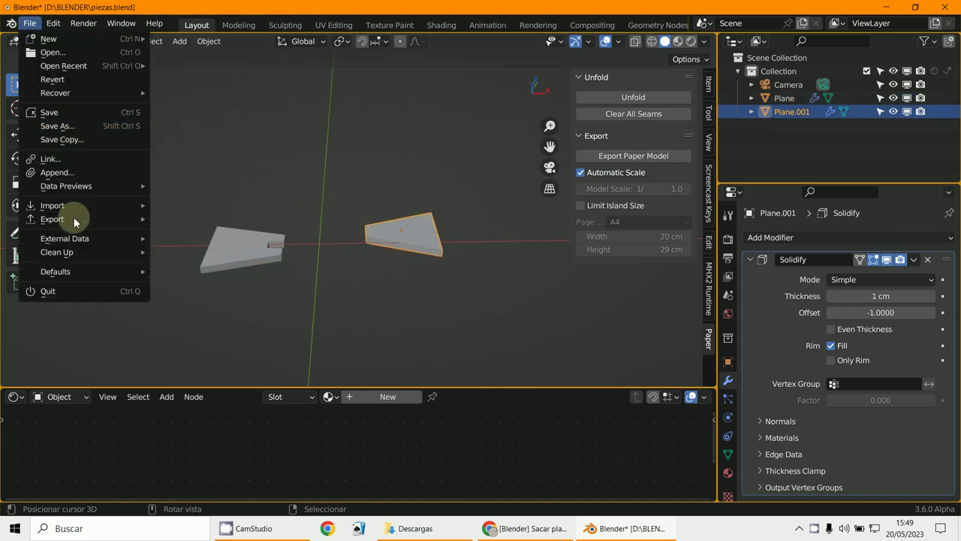
mouse_move(53, 218)
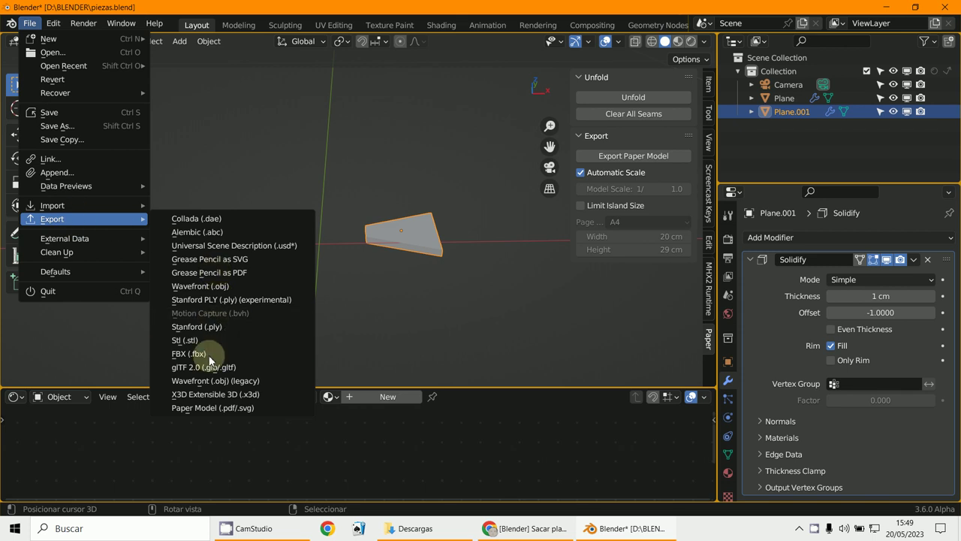
Export the selected Plane.001 to Downloads as 96.stl and check the folder.
click(199, 339)
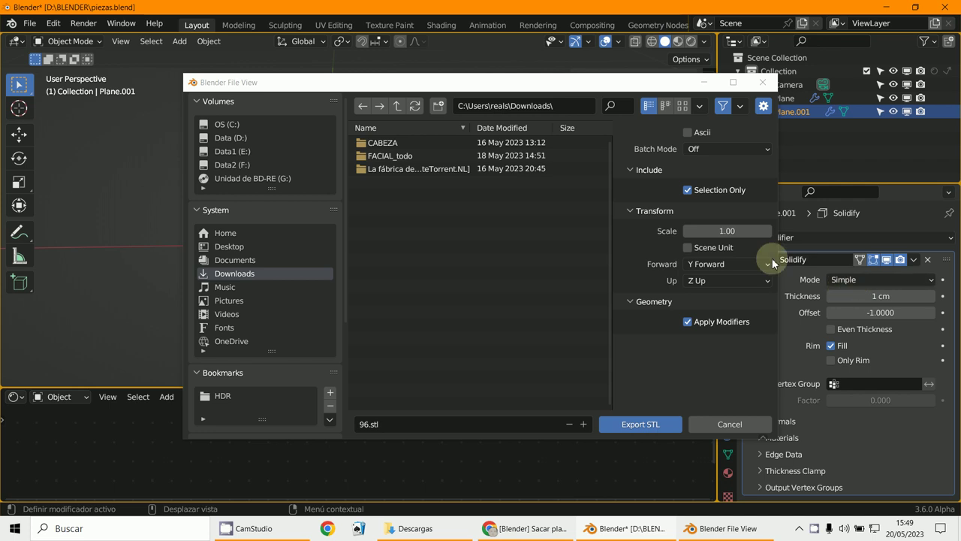
click(646, 431)
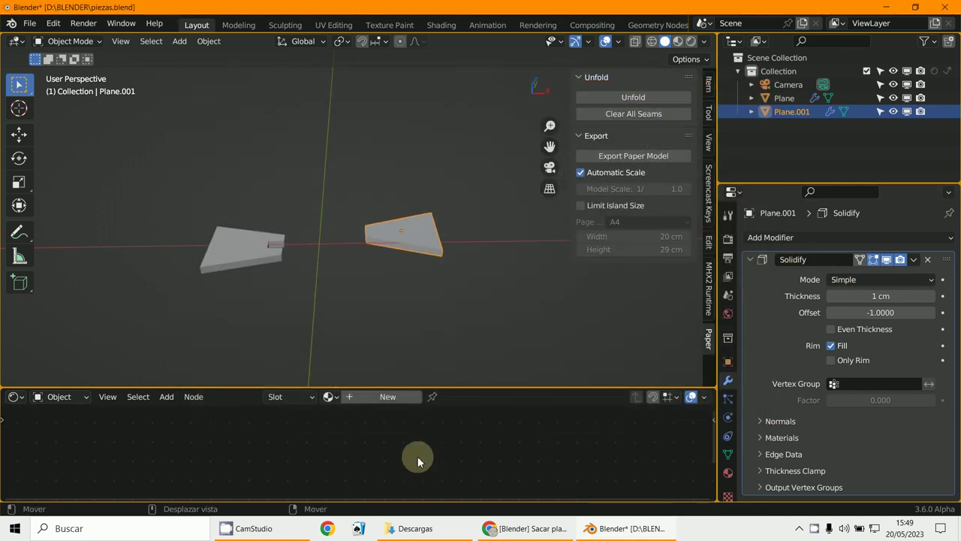
click(418, 528)
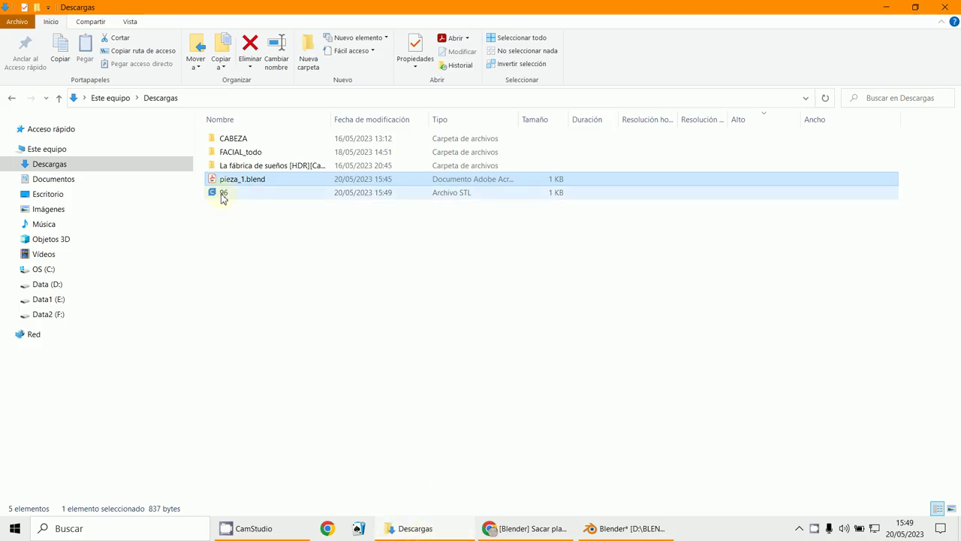
key(alt+Tab)
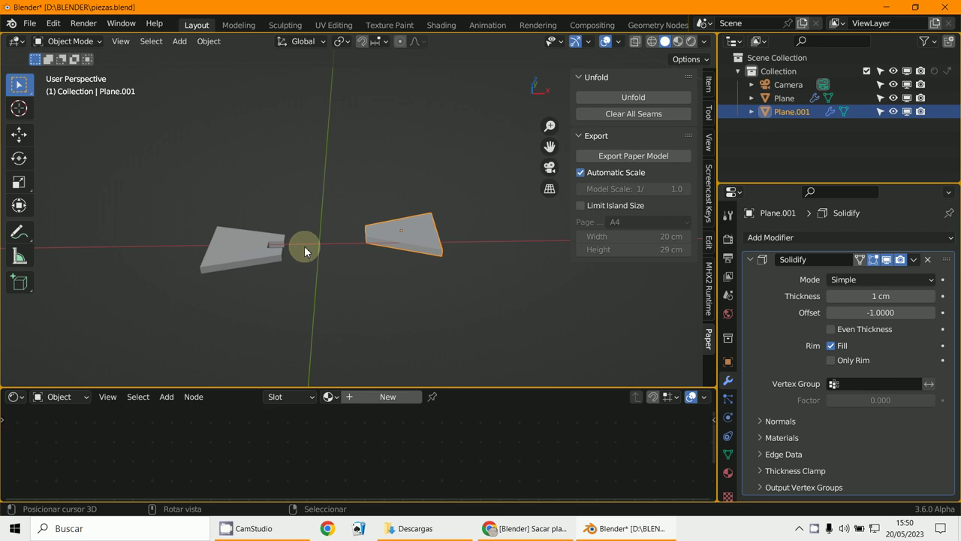
Export the selected Plane piece as an STL named 97.stl into Downloads.
click(277, 248)
click(32, 25)
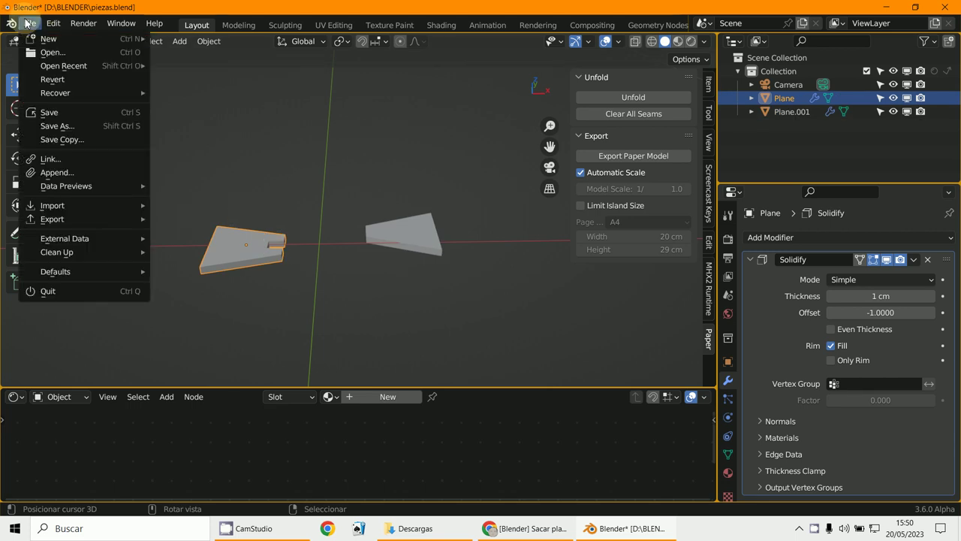
mouse_move(53, 219)
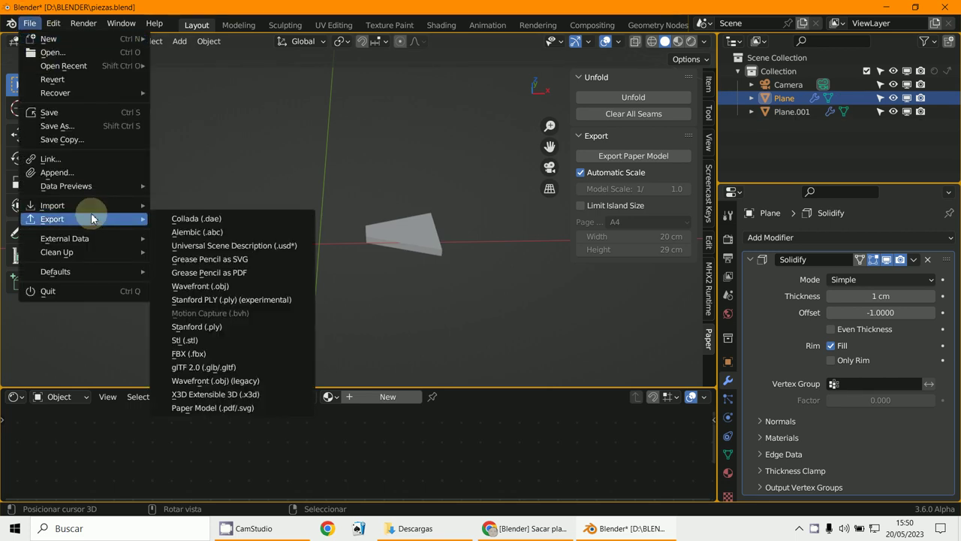
click(206, 341)
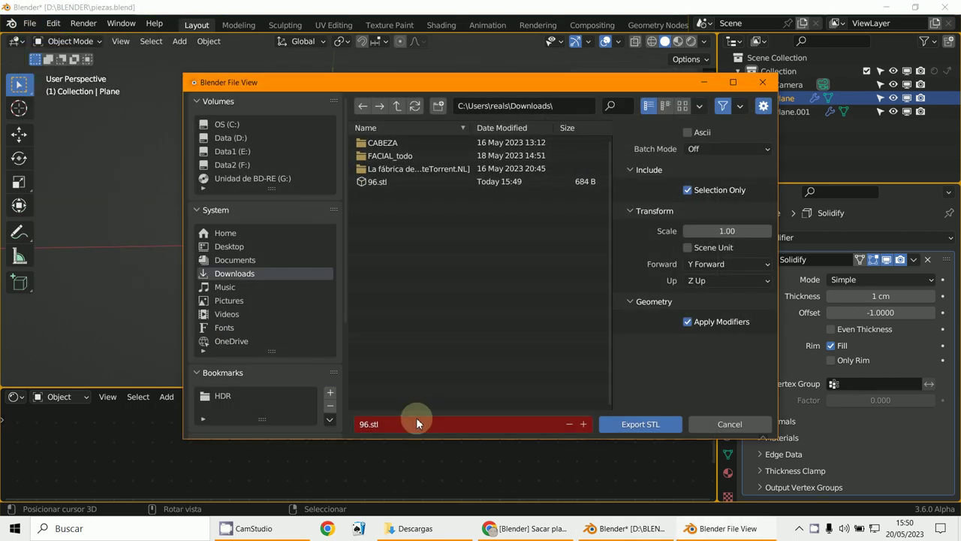
click(369, 425)
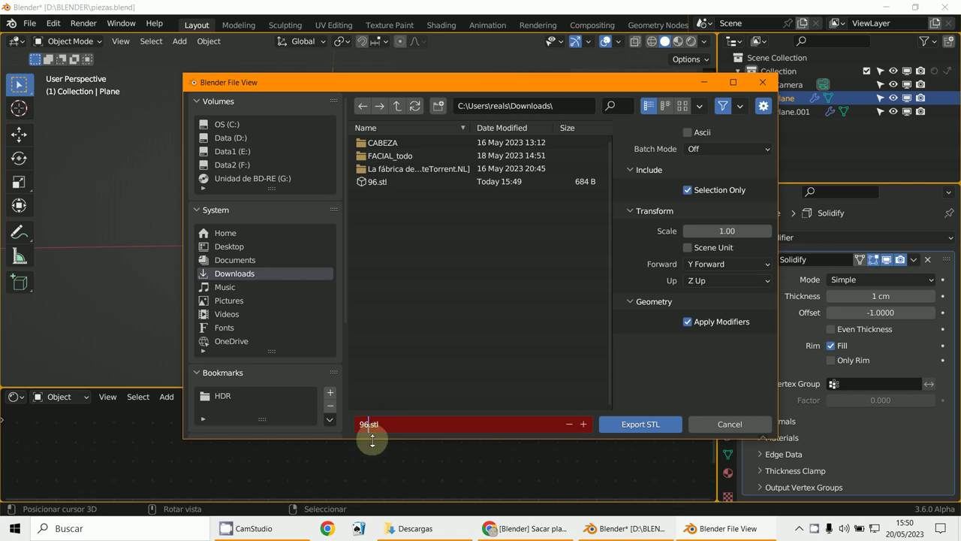
text(7)
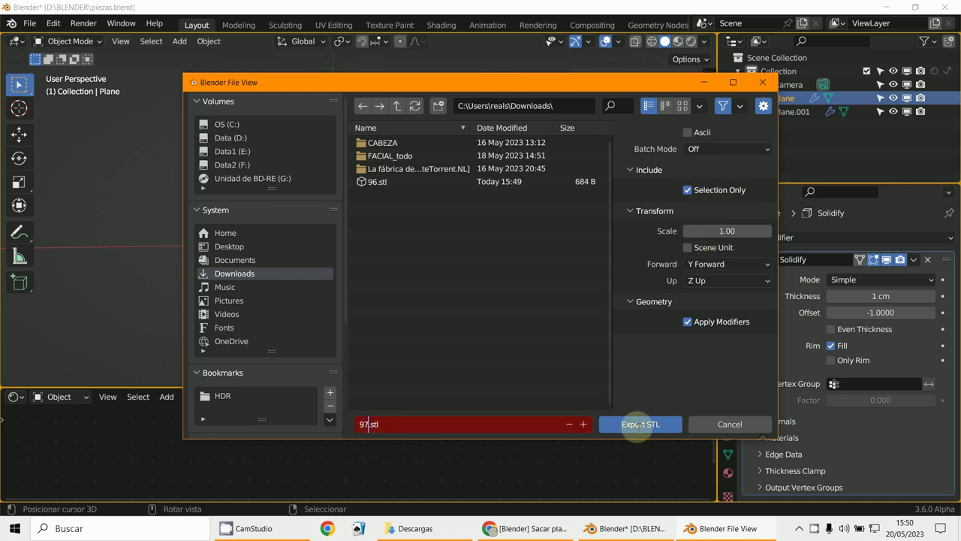
click(649, 424)
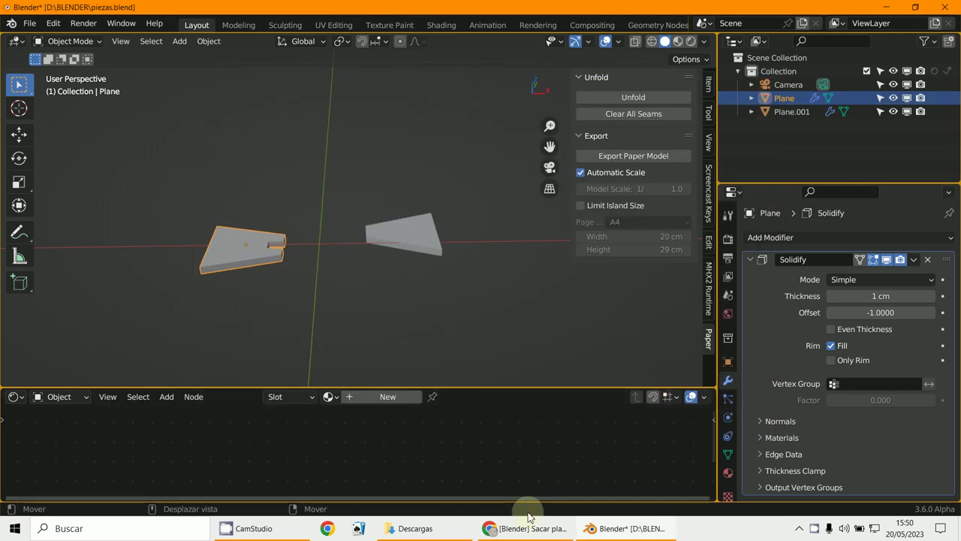
click(453, 530)
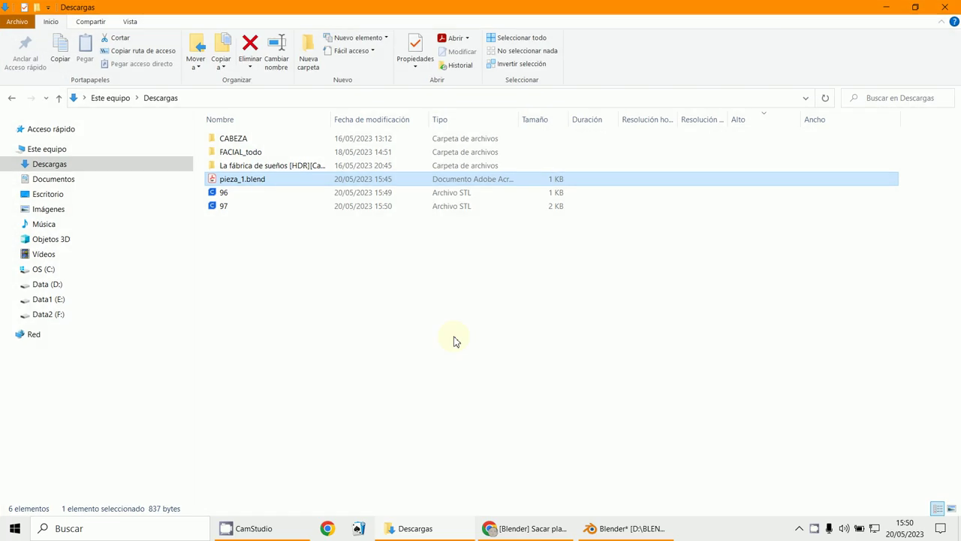
Select the new 97 STL file in Downloads and minimise the Explorer window.
click(222, 207)
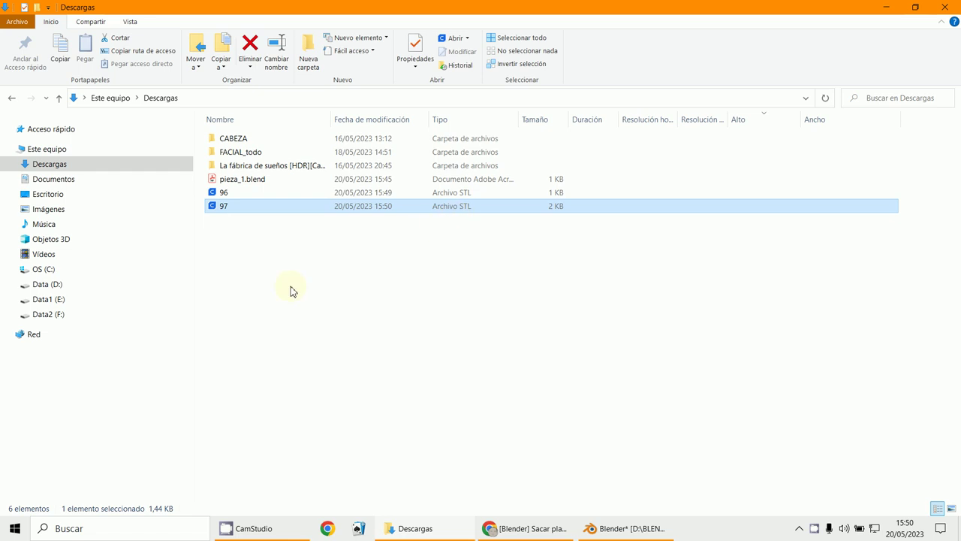
click(886, 7)
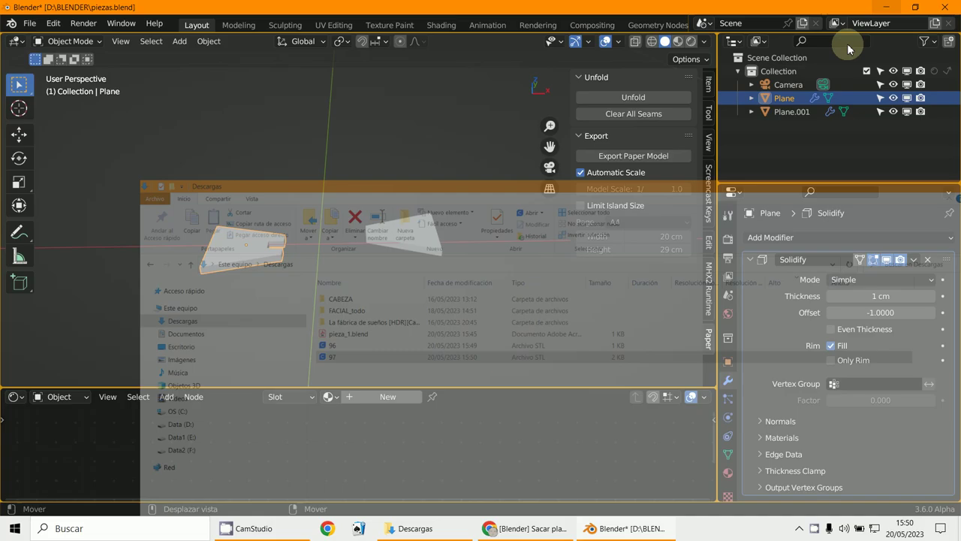
Reveal Cura and orbit around the 97 piece on the print bed, dismissing the recorder warning.
click(887, 8)
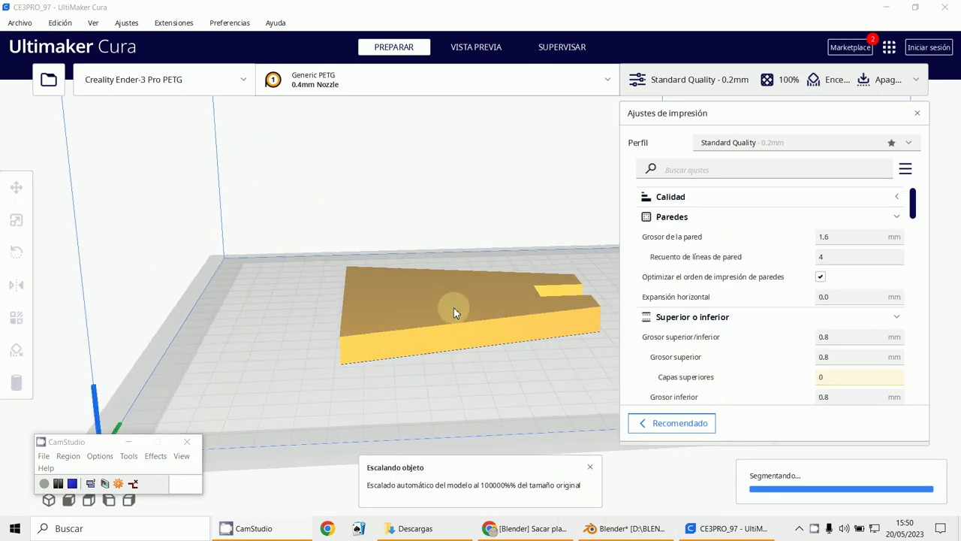
right_drag(453, 307, 509, 341)
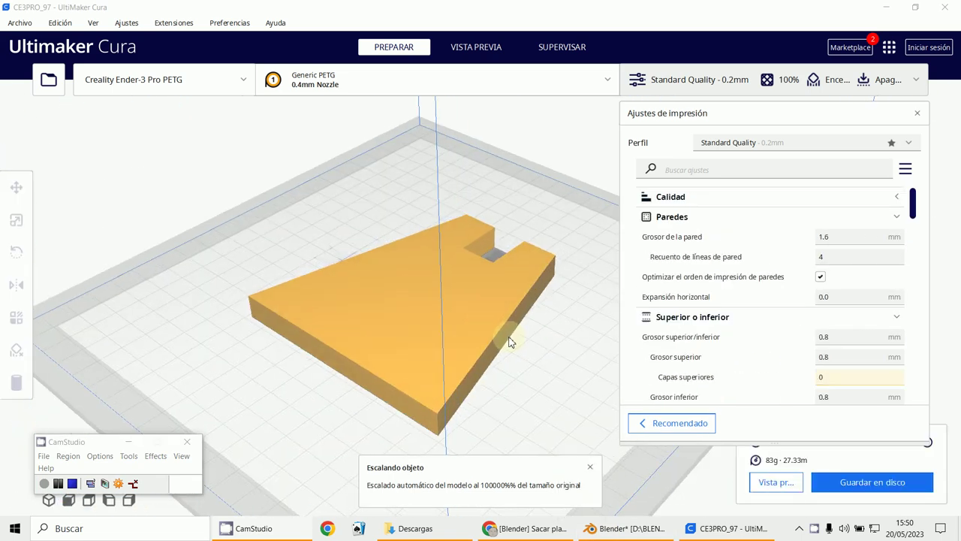
scroll(509, 342, down, 3)
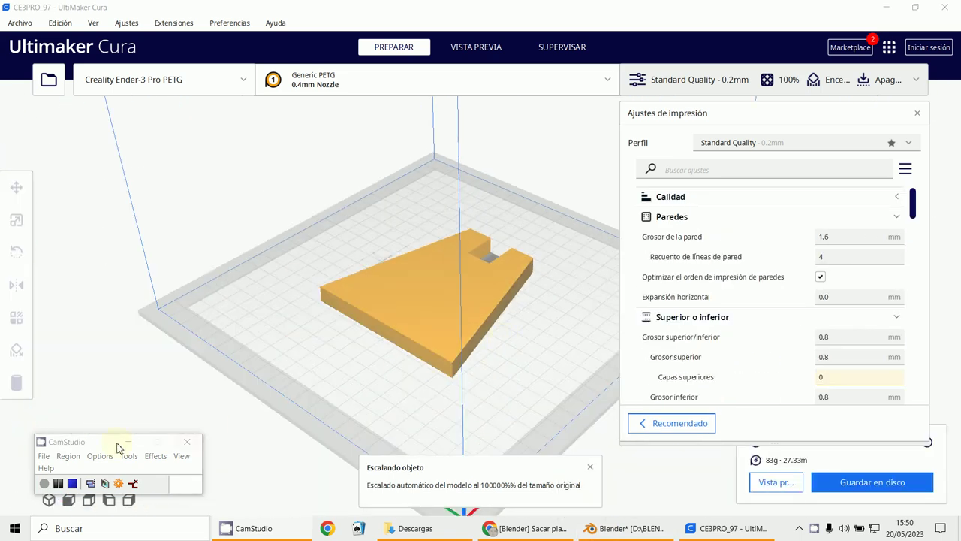
click(181, 446)
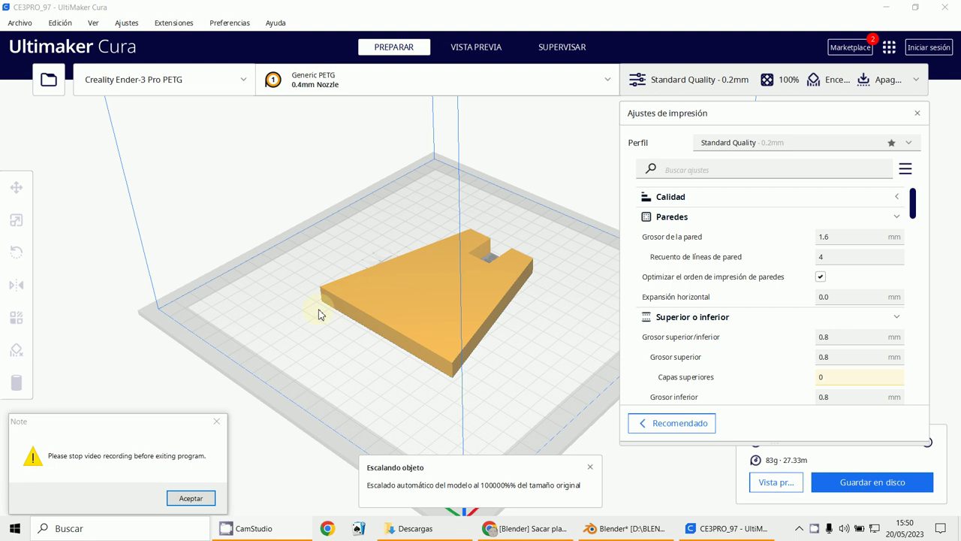
click(217, 424)
Select the piece to check its 96.0 × 96.0 × 10.0 mm size, then bring Blender forward.
right_click(377, 321)
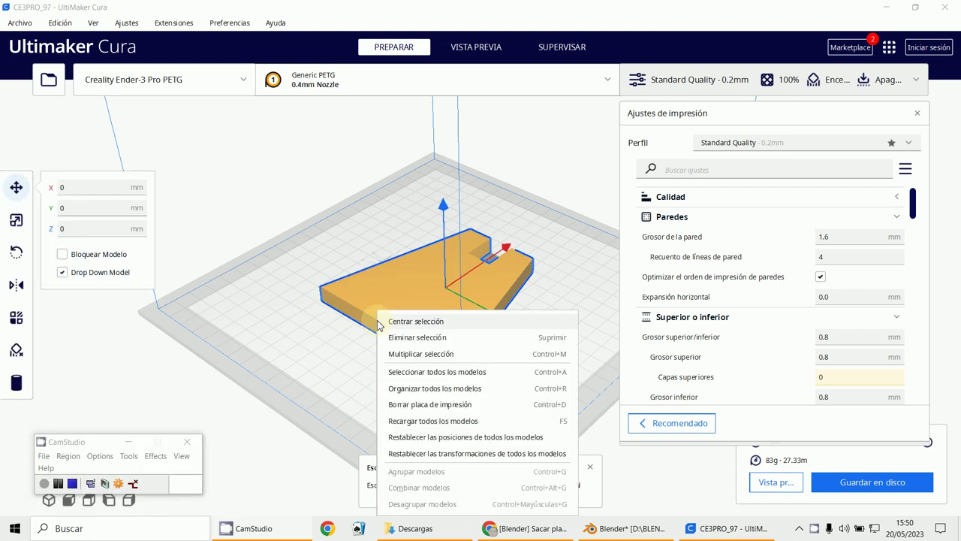
click(188, 443)
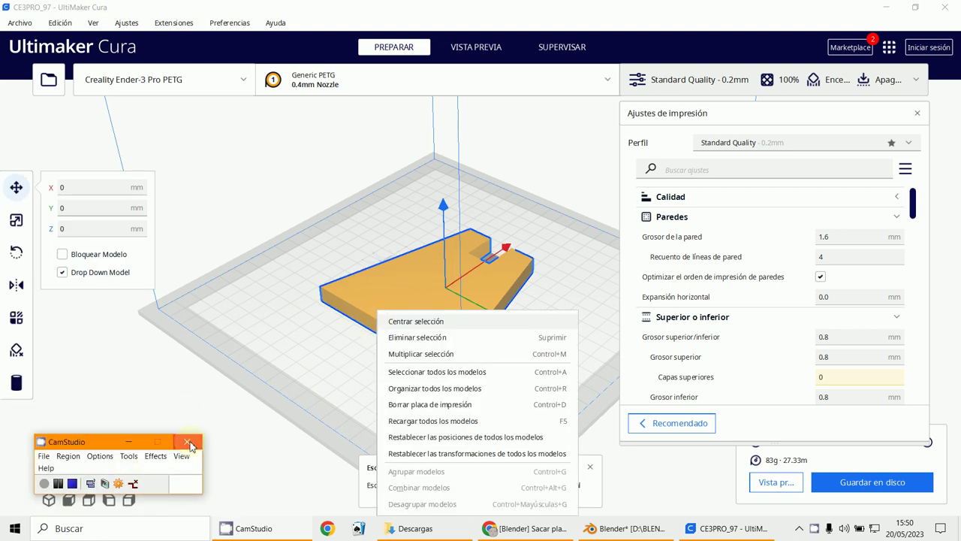
click(191, 498)
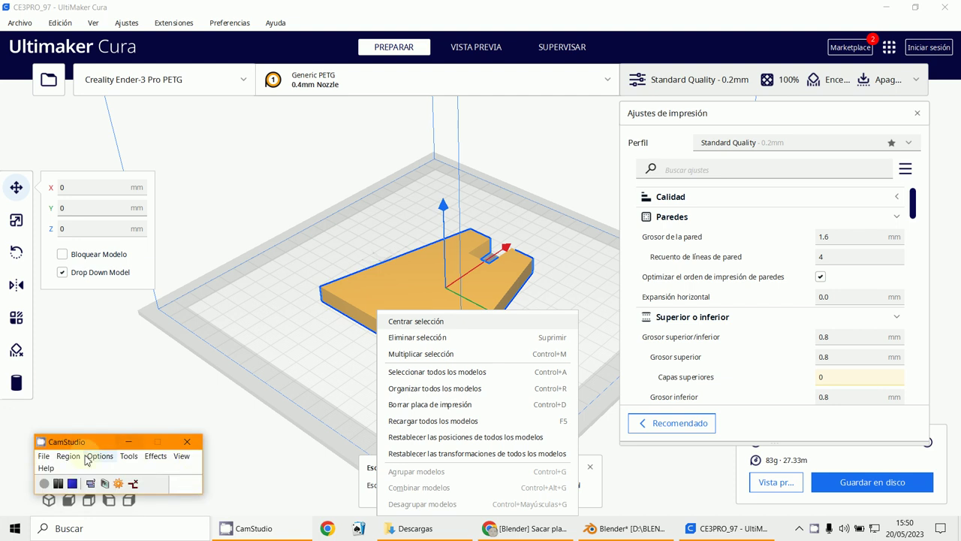
drag(101, 450, 315, 466)
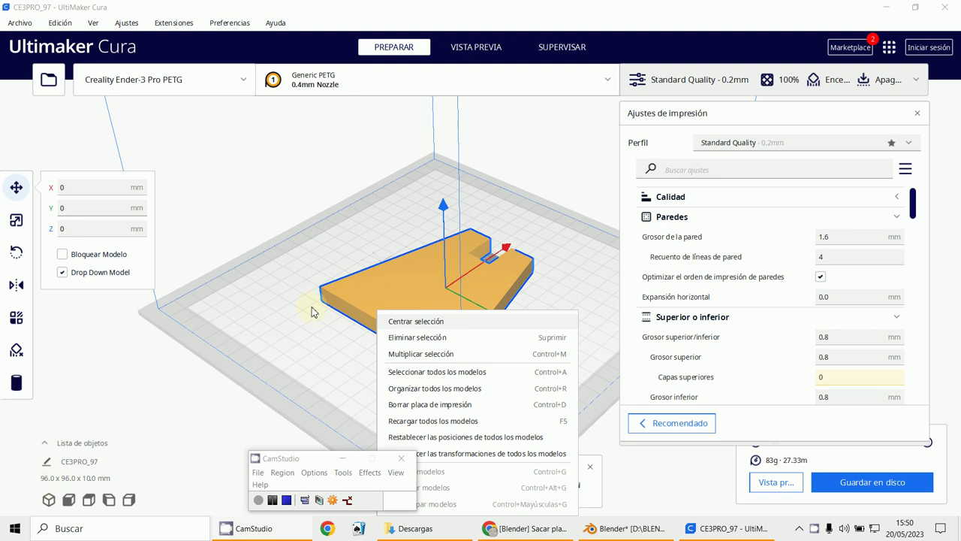
click(608, 529)
click(719, 530)
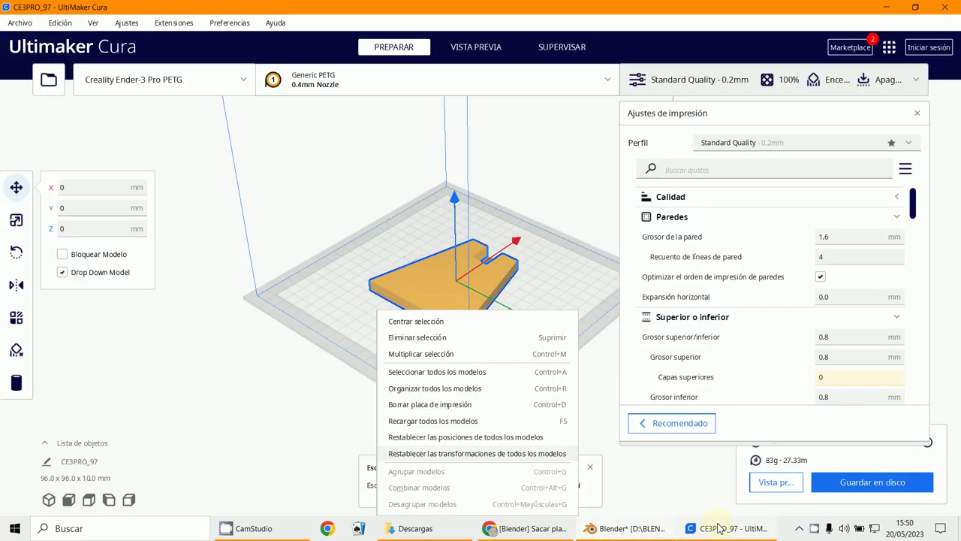
click(720, 530)
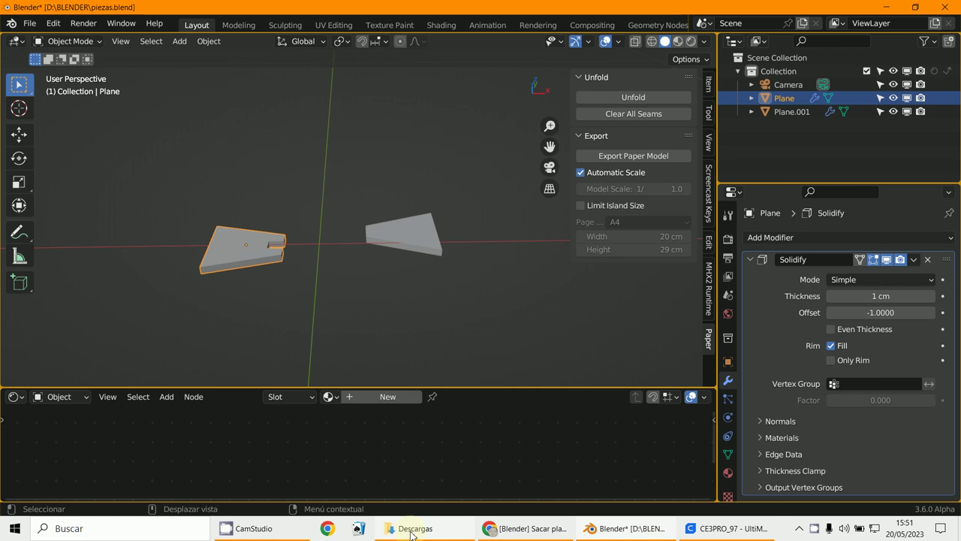
Restore Blender, select Plane.001 to check its 1 cm Solidify thickness, then return to Cura.
click(664, 530)
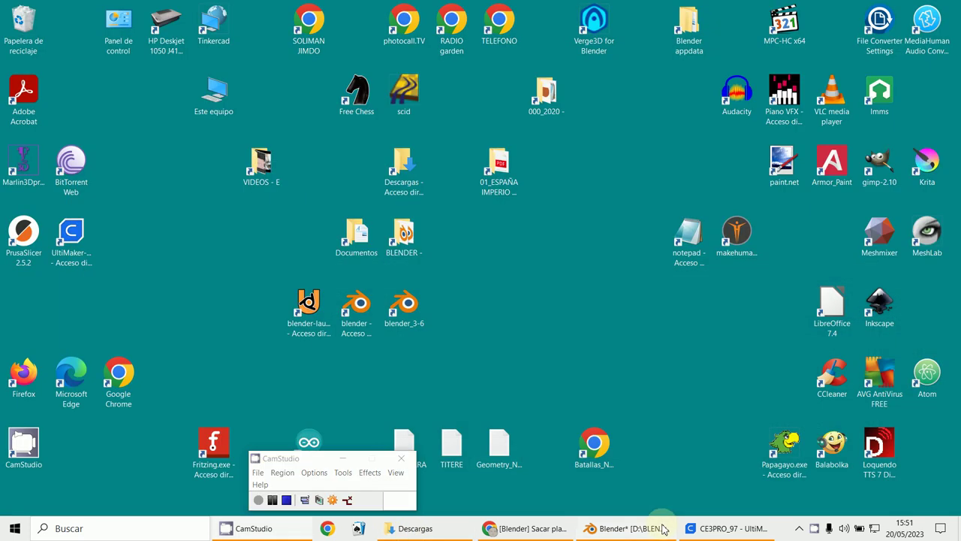
click(664, 530)
middle_drag(398, 297, 421, 300)
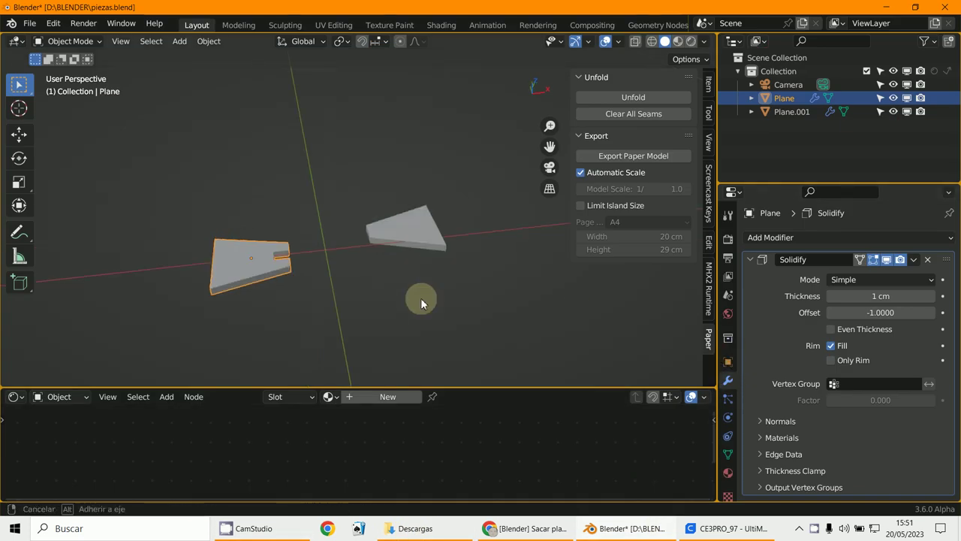
scroll(421, 293, up, 2)
scroll(425, 281, up, 2)
click(447, 251)
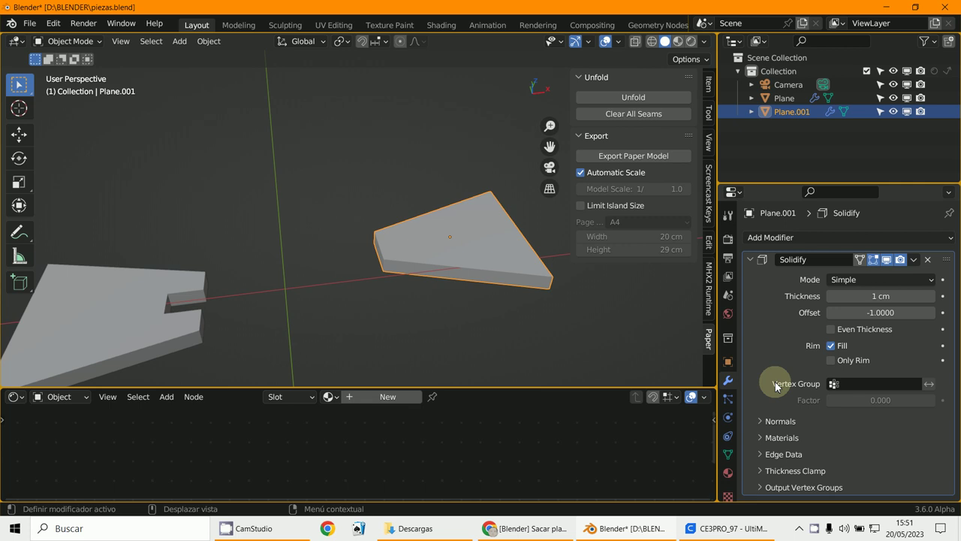
scroll(463, 294, down, 3)
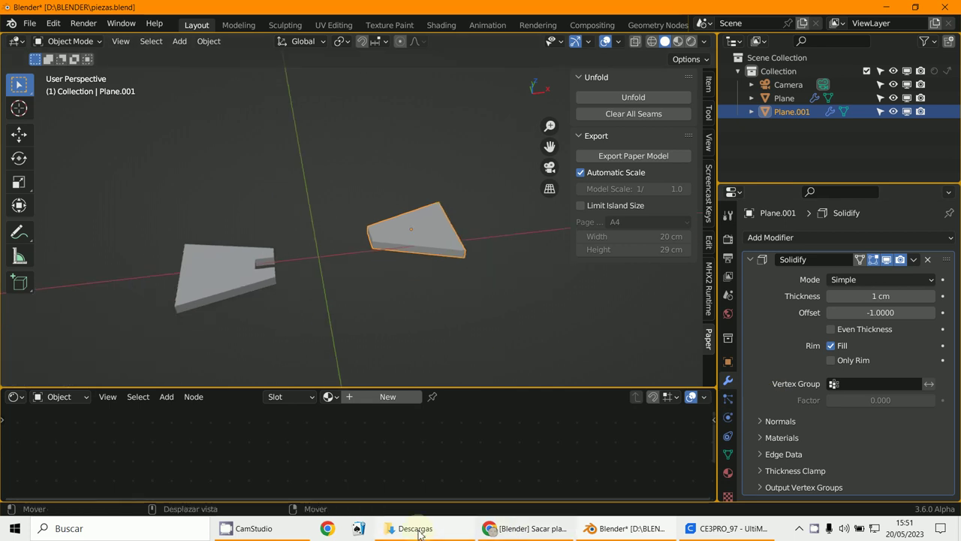
click(712, 531)
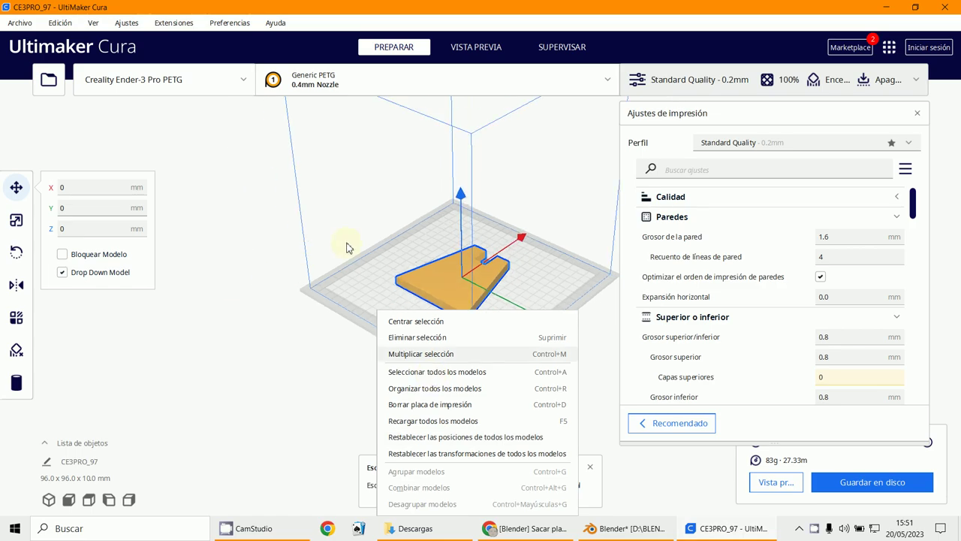
Zoom in and show the piece's scale values, reading X 96, Y 96 and Z 10 mm.
scroll(429, 250, up, 2)
scroll(444, 292, up, 2)
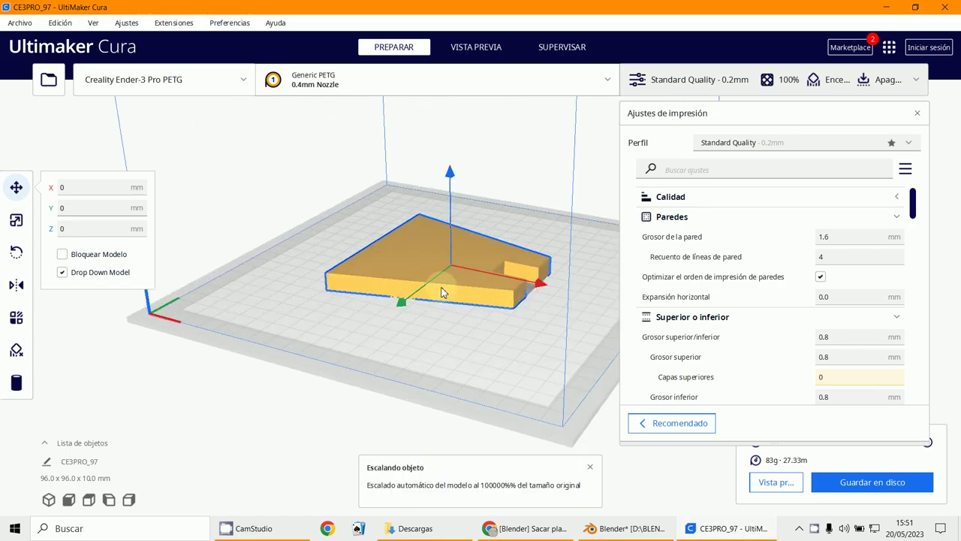
scroll(234, 336, up, 2)
click(16, 219)
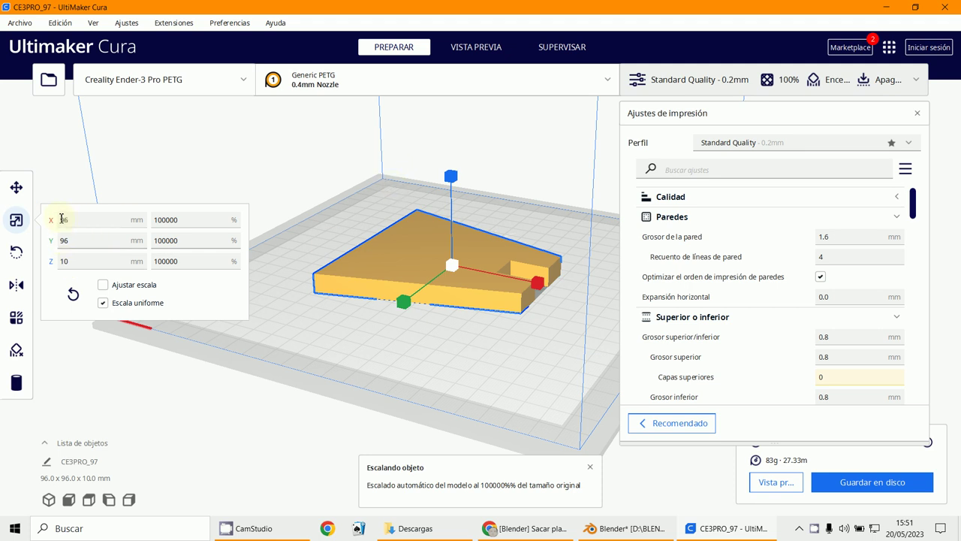
Inspect the piece from directly above and back at a tilt, then switch to Blender.
middle_drag(541, 289, 565, 351)
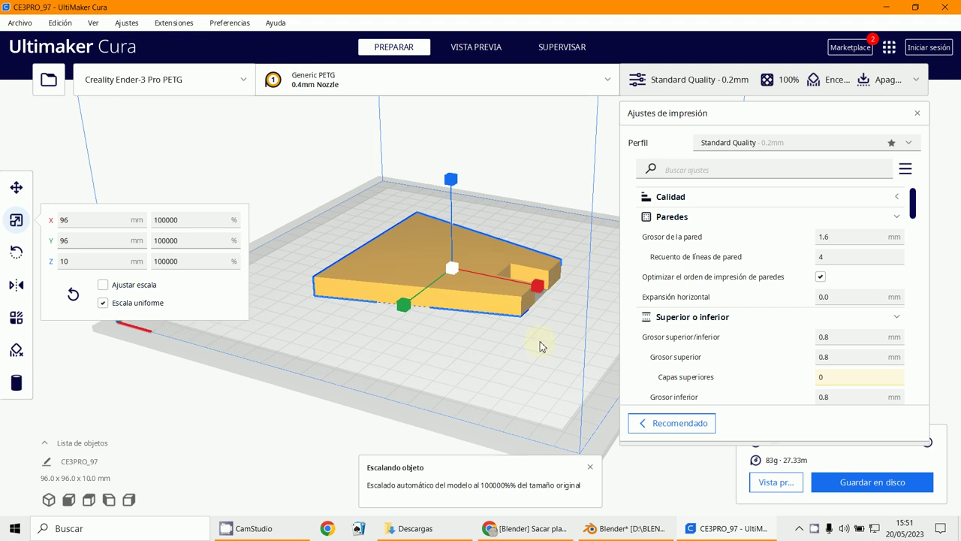
click(565, 351)
right_drag(508, 339, 509, 368)
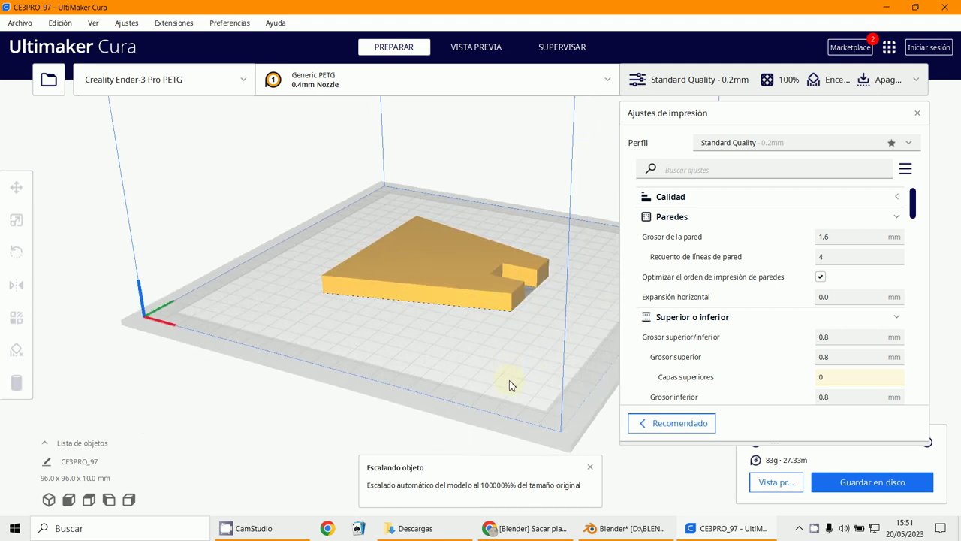
mouse_move(546, 408)
right_down()
mouse_move(551, 444)
mouse_move(606, 486)
mouse_move(634, 424)
right_up()
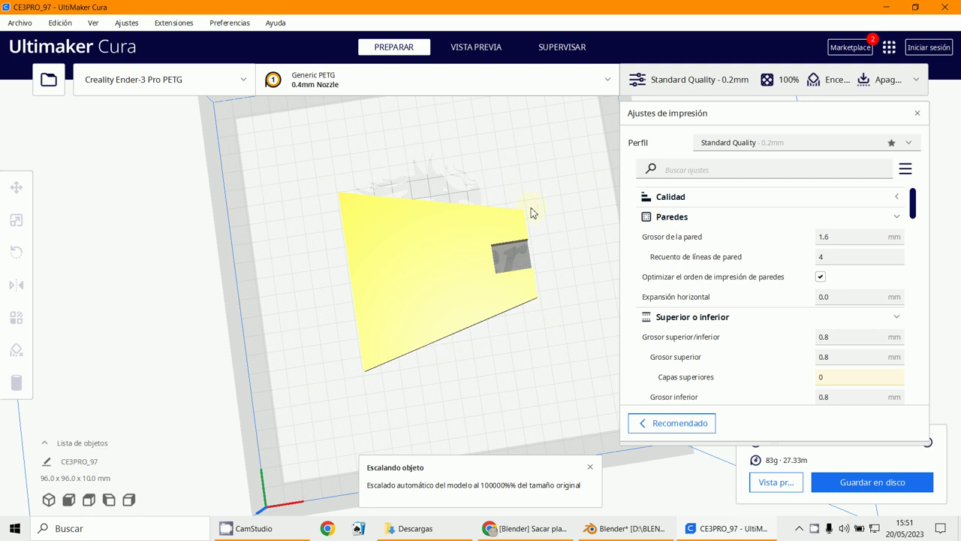
right_drag(488, 295, 375, 223)
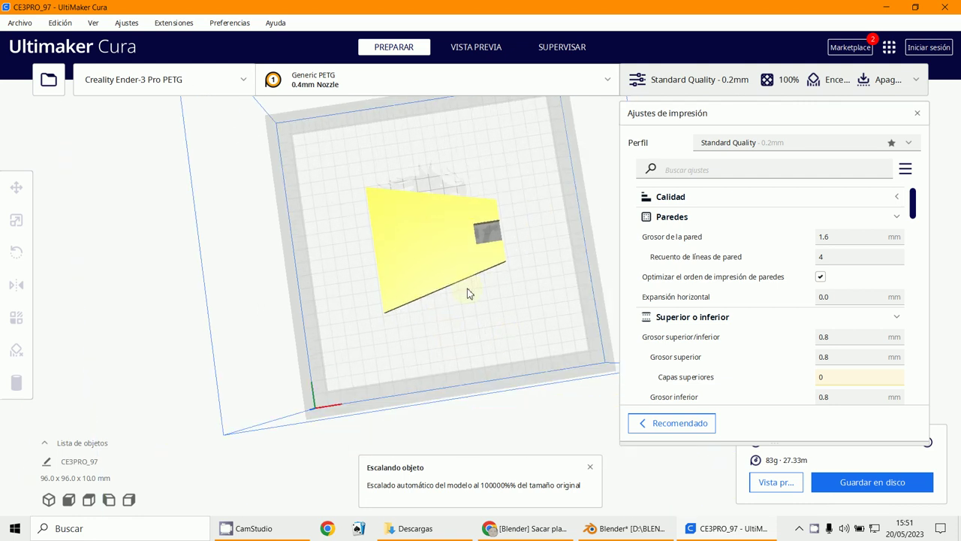
scroll(377, 226, up, 2)
scroll(398, 237, up, 2)
scroll(428, 263, up, 2)
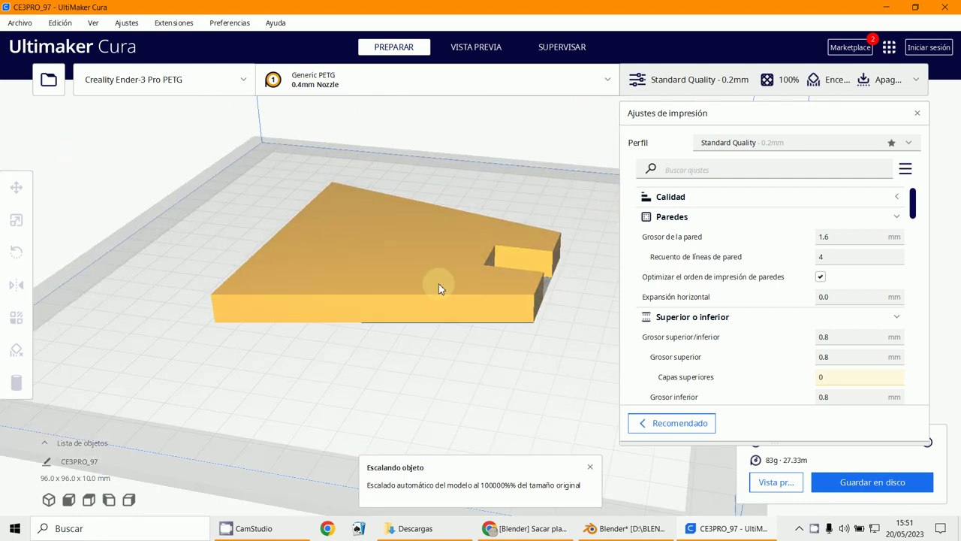
right_click(430, 306)
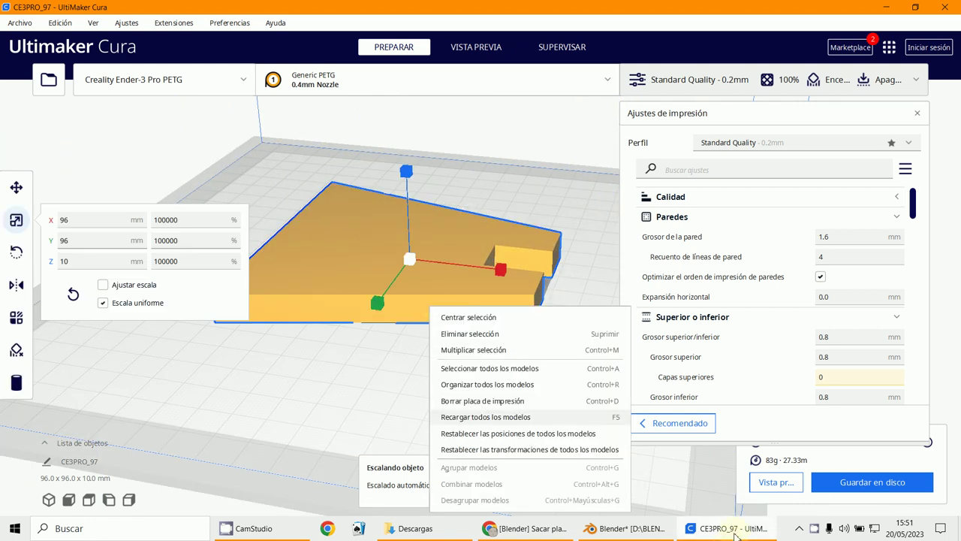
click(642, 528)
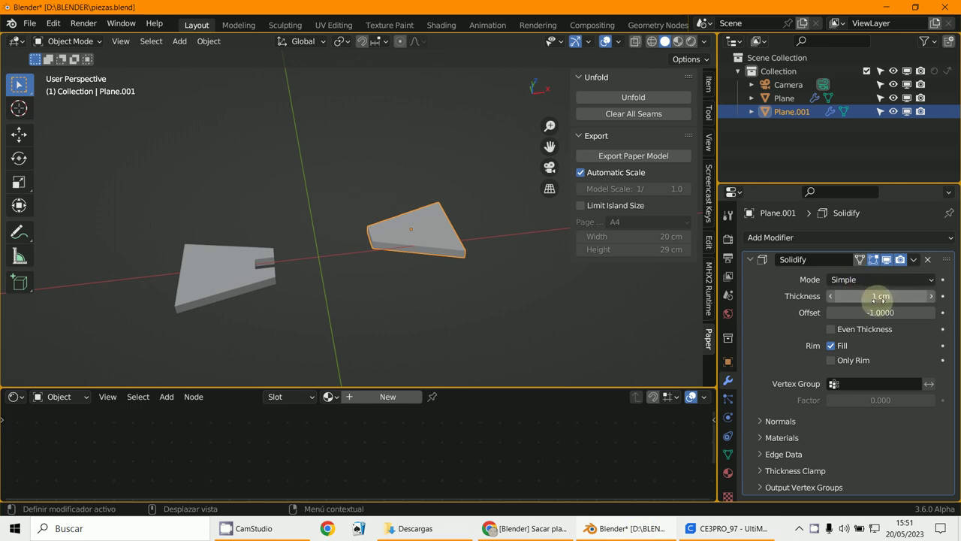
Leave Plane.001's 1 cm Solidify settings and switch back to Ultimaker Cura.
click(725, 528)
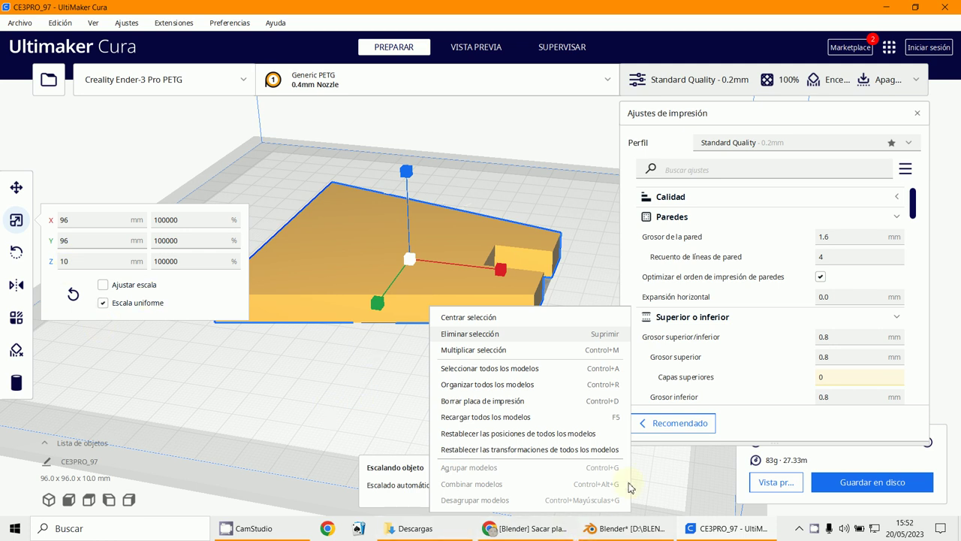
Orbit and zoom around the 96 × 96 × 10 mm CE3PRO_97 piece, estimated at 83 g.
mouse_move(369, 300)
right_down()
mouse_move(359, 299)
mouse_move(509, 438)
right_up()
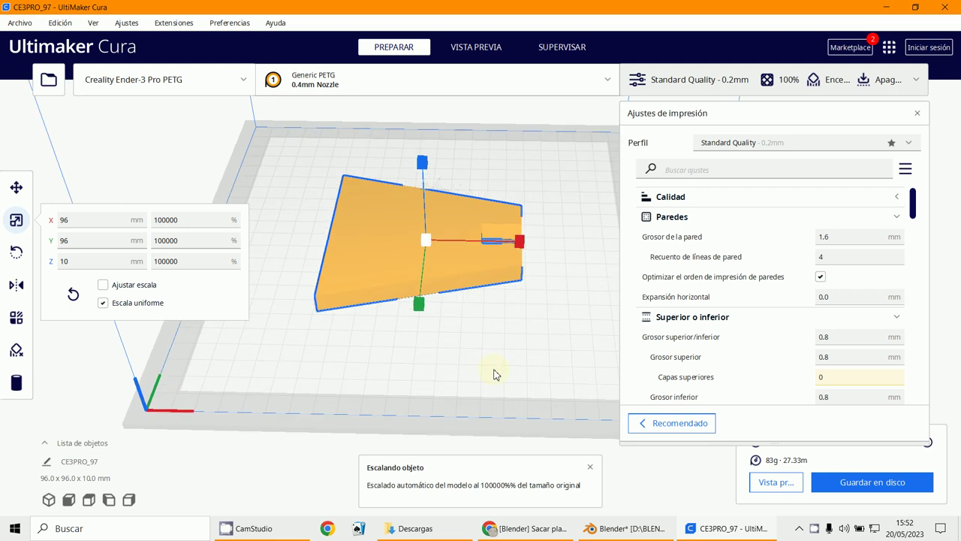
scroll(503, 372, up, 2)
scroll(343, 274, up, 2)
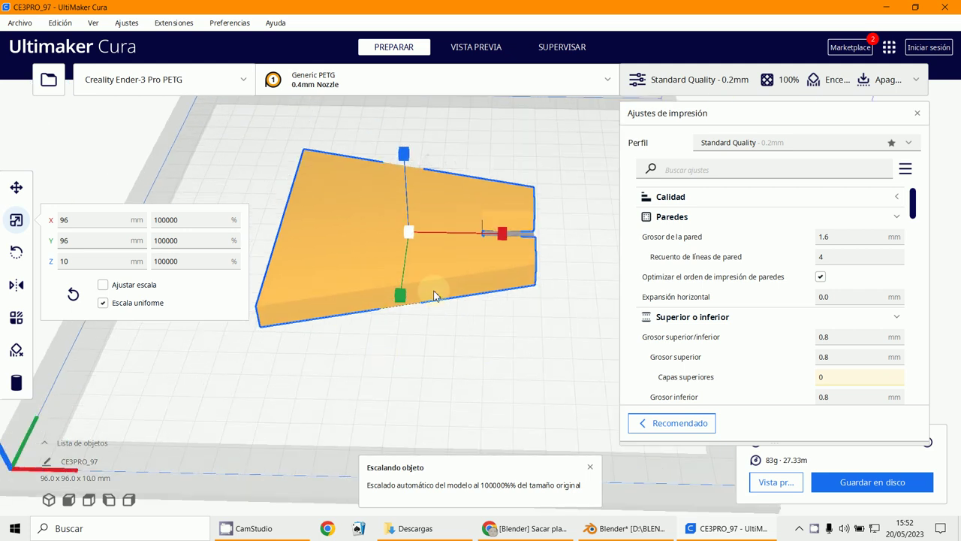
scroll(440, 281, down, 1)
scroll(454, 283, down, 1)
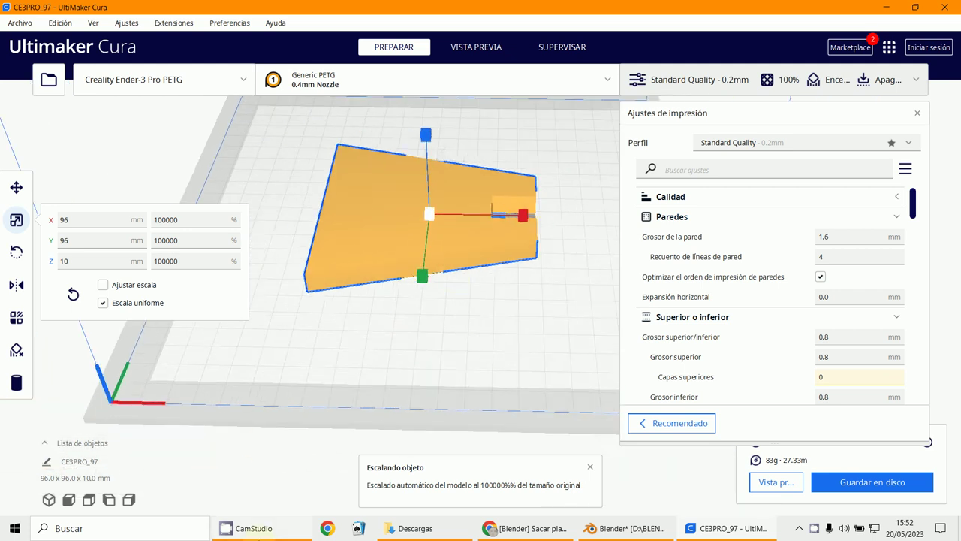